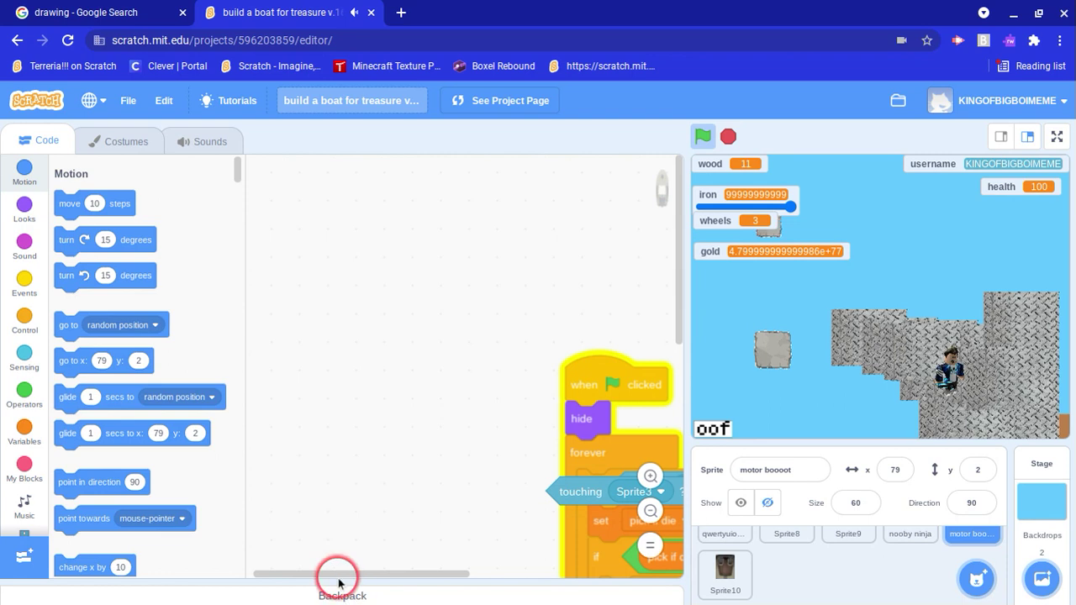
Move the loose "touching Sprite3 ?" block off the motor boooot sprite's green-flag script into the empty workspace.
drag(338, 582, 521, 591)
drag(289, 487, 562, 403)
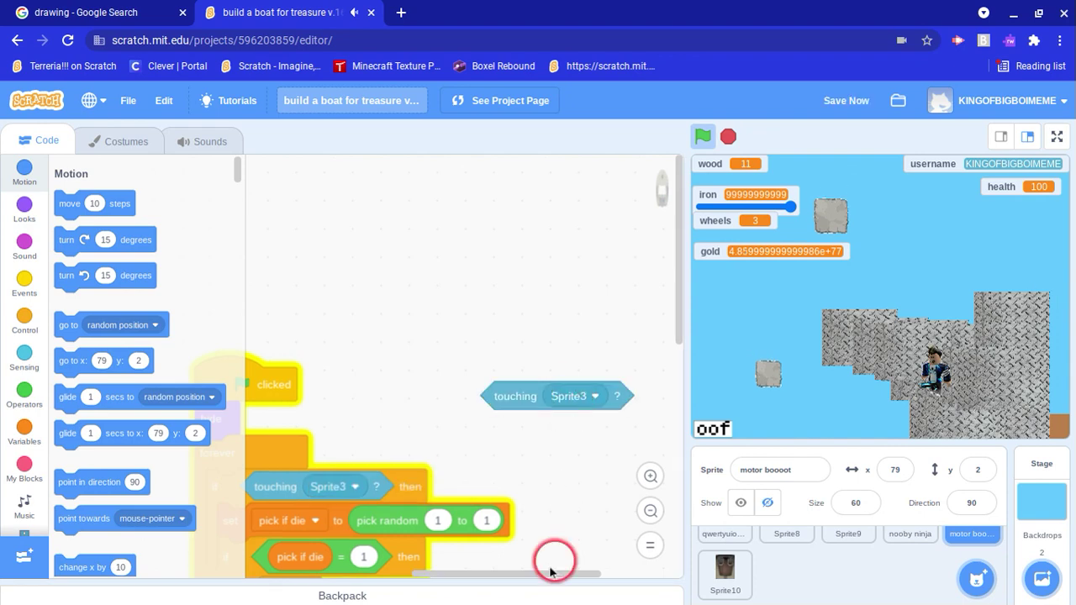
Examine the motor boooot sprite's green-flag script, including its Sprite3 touch check and the boat show and hide conditions.
scroll(535, 547, down, 2)
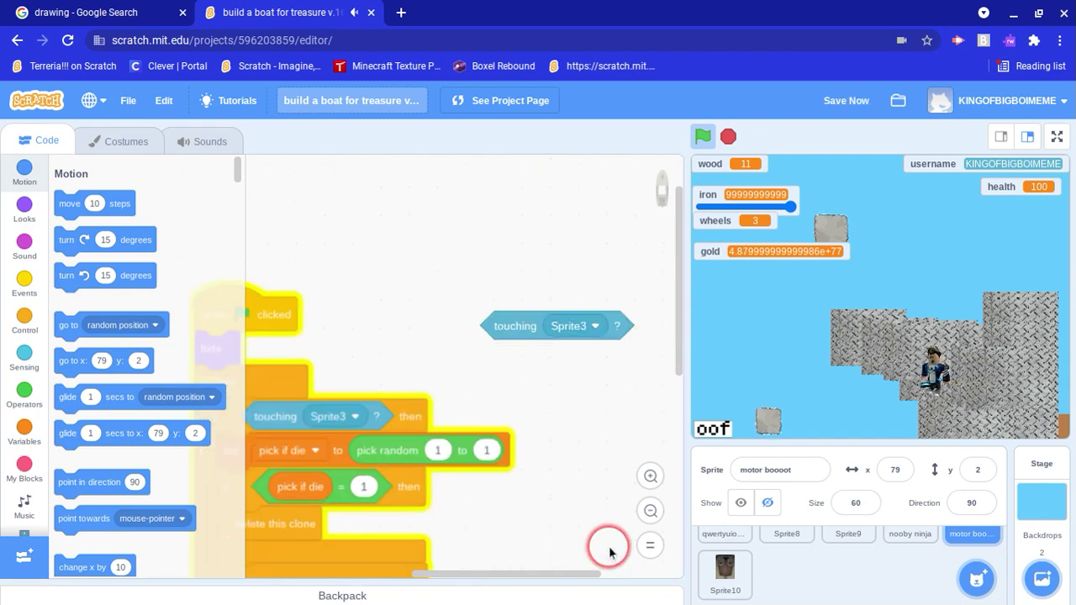
drag(519, 576, 454, 575)
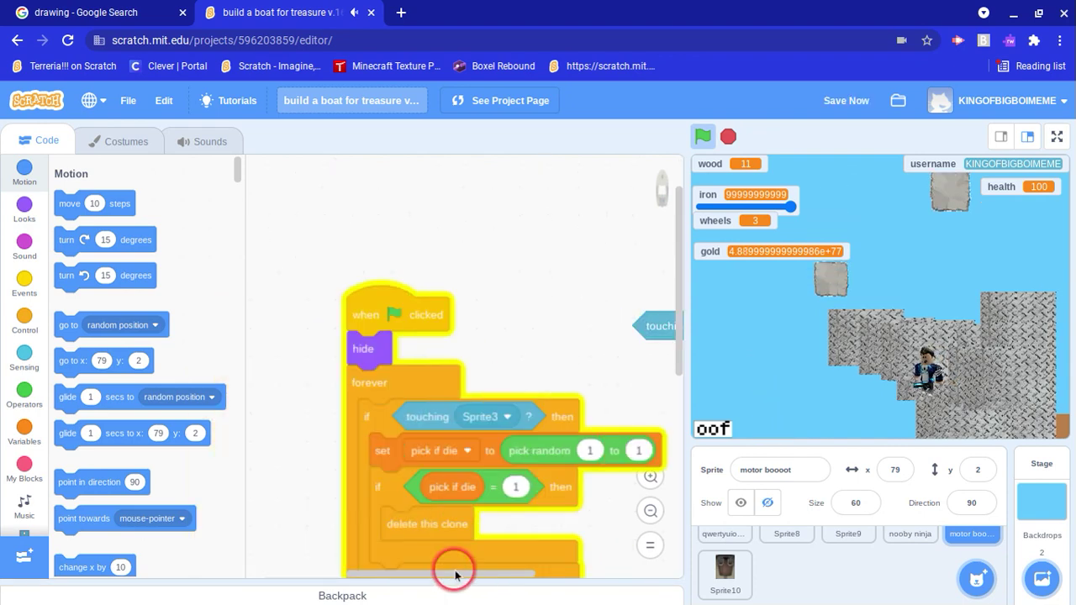
scroll(499, 507, down, 4)
scroll(501, 509, down, 7)
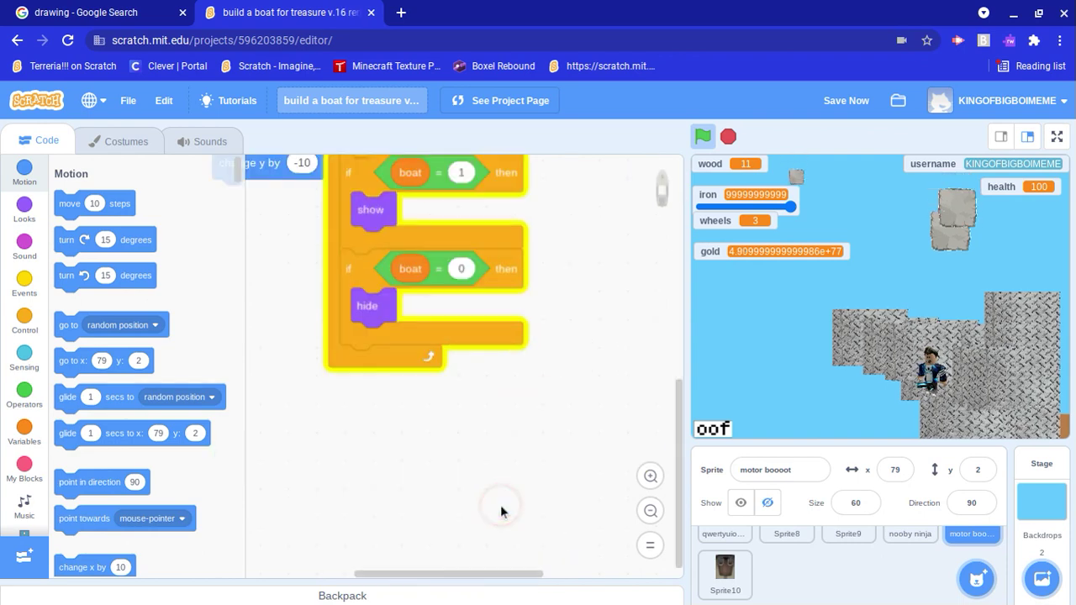
scroll(500, 511, up, 4)
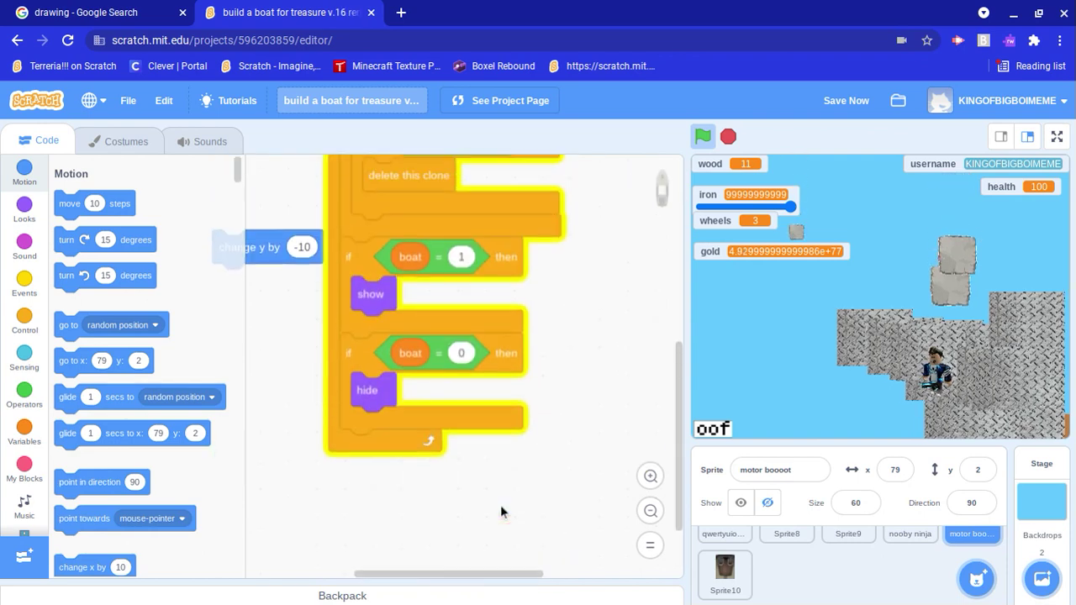
scroll(501, 511, up, 8)
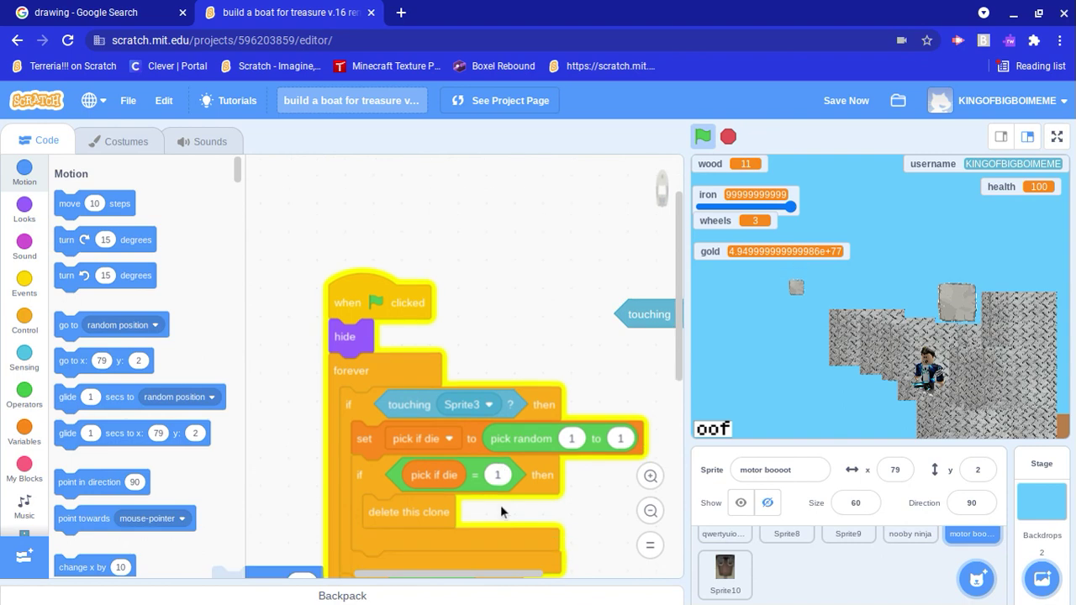
click(495, 571)
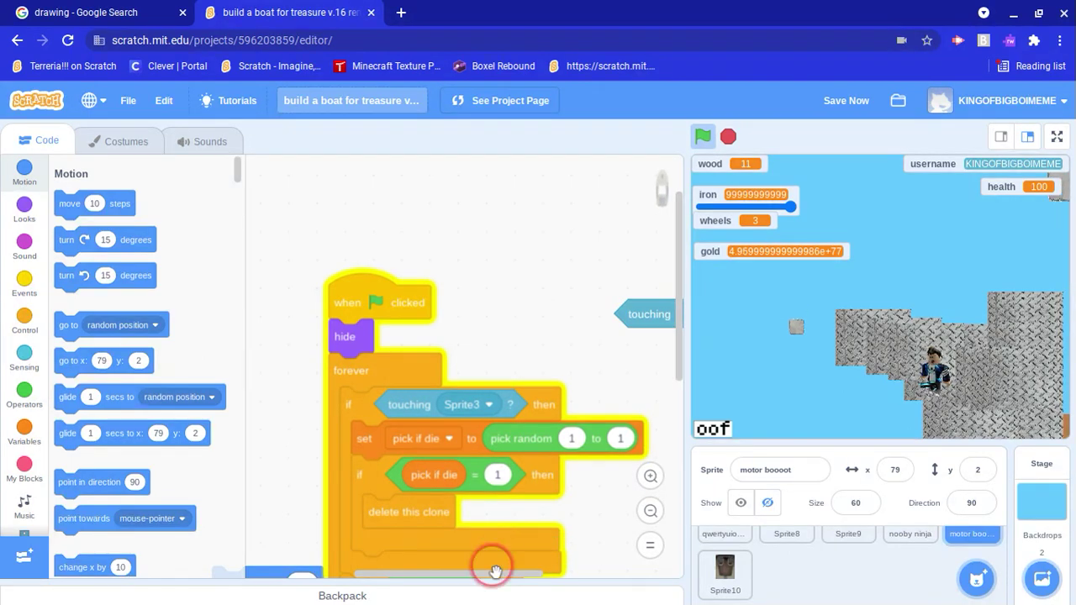
drag(512, 582, 510, 547)
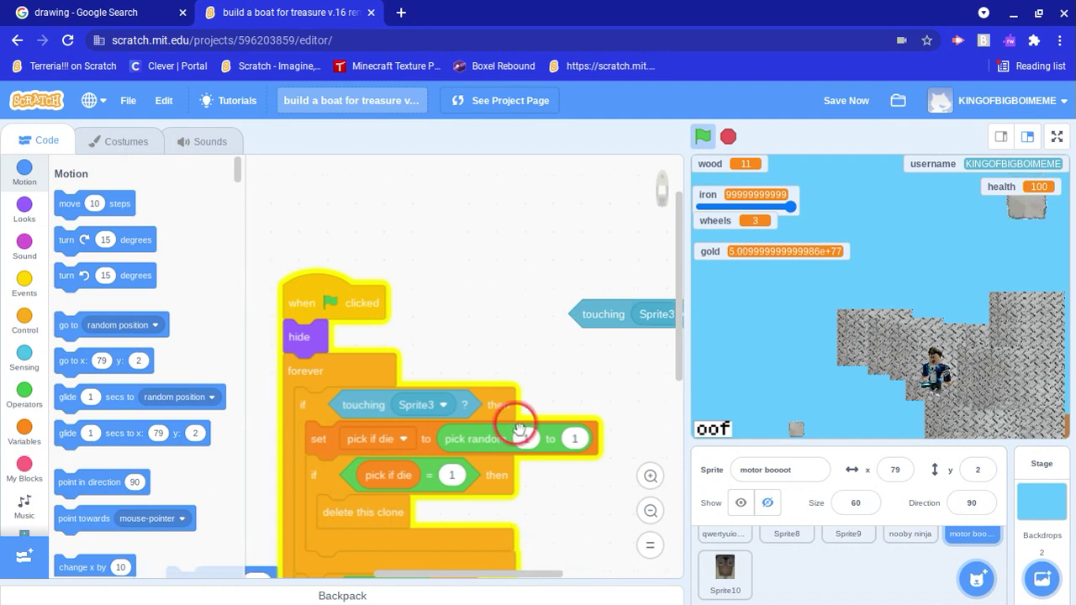
scroll(516, 425, down, 3)
scroll(517, 428, down, 5)
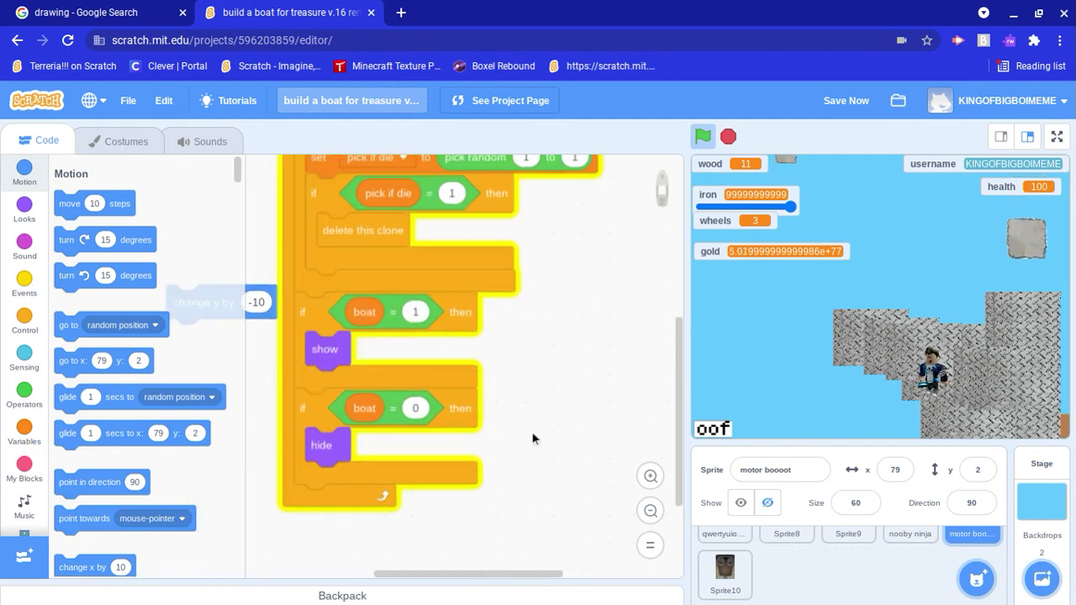
Browse the project's sprites and open the code of Sprite10.
scroll(803, 563, down, 10)
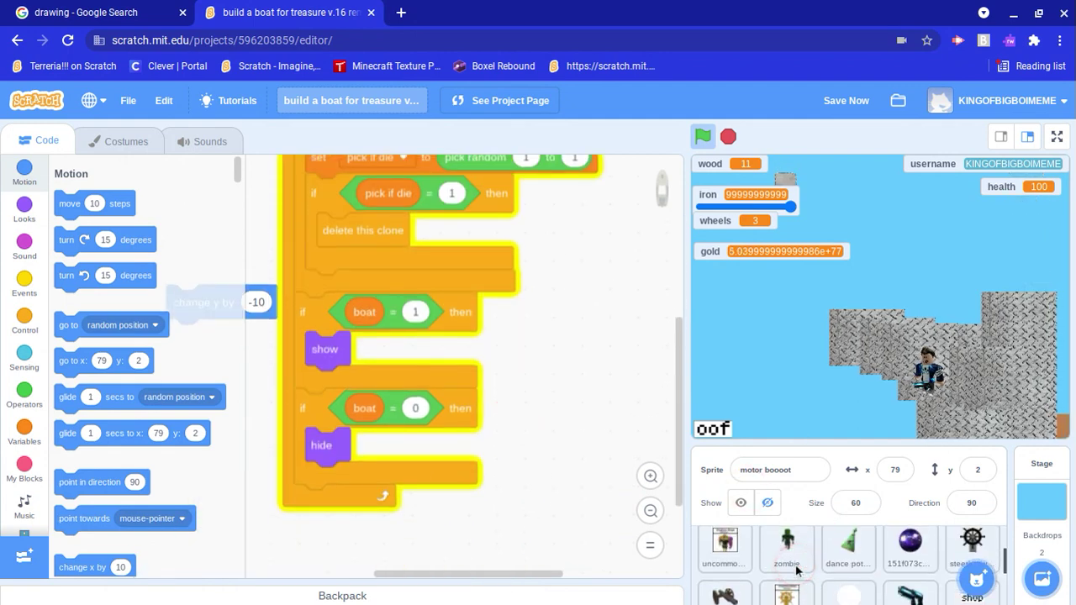
scroll(797, 571, down, 2)
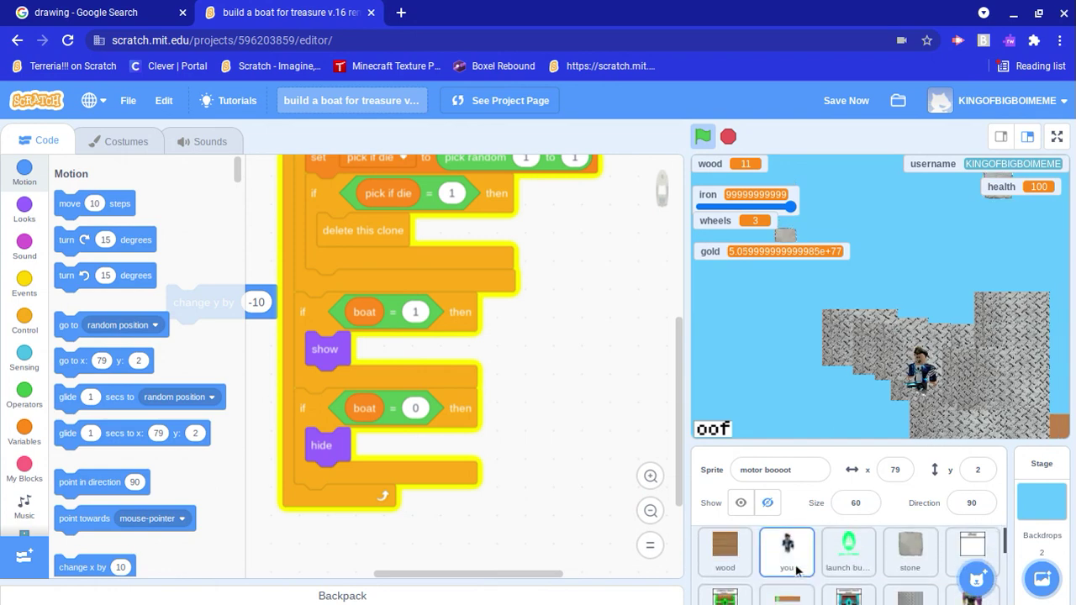
scroll(797, 571, down, 5)
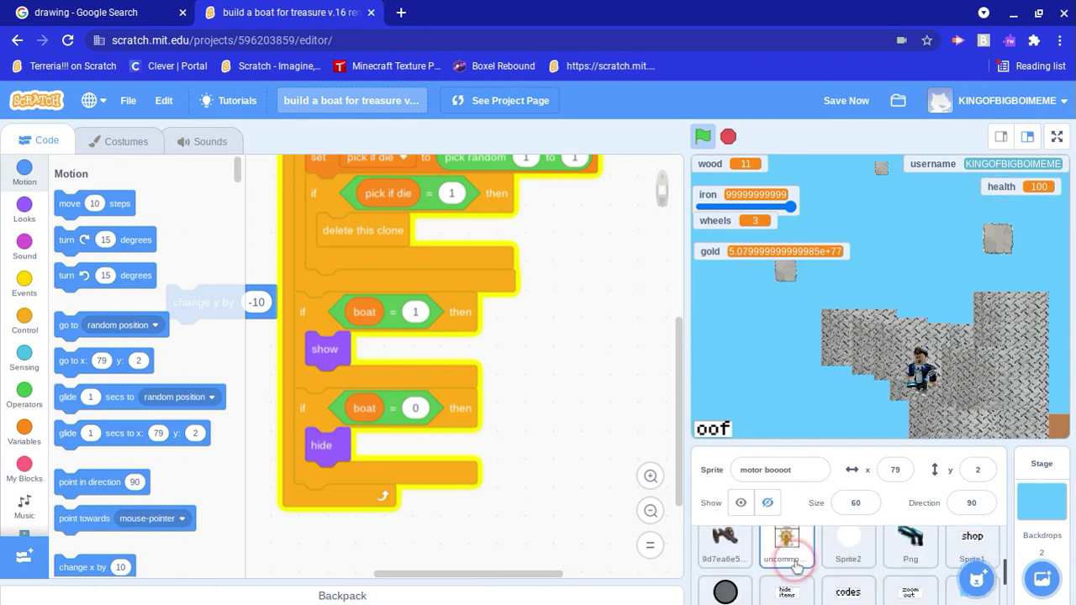
scroll(796, 570, down, 5)
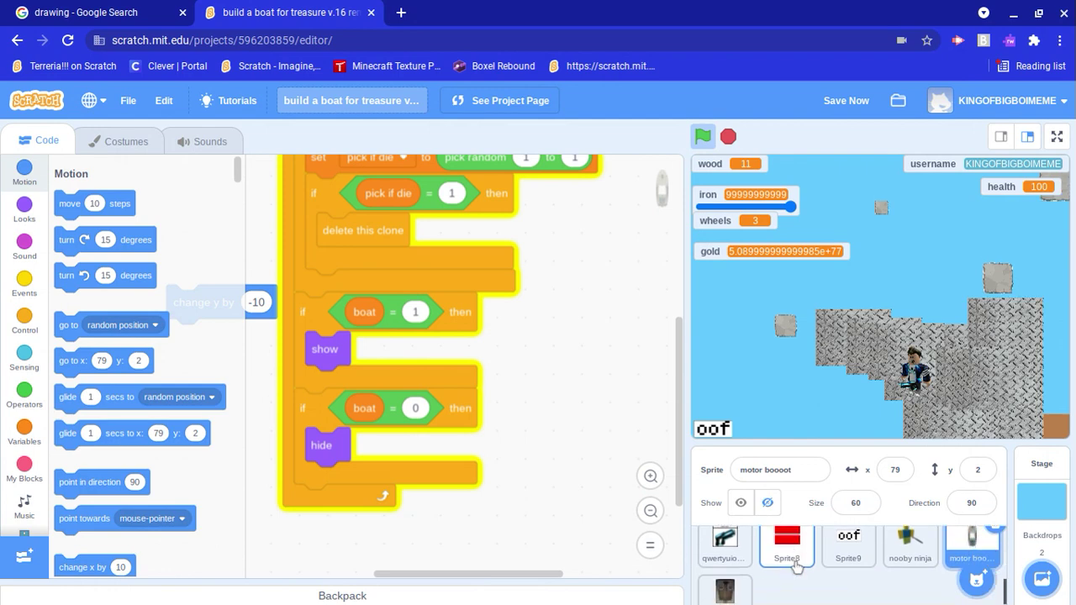
click(740, 570)
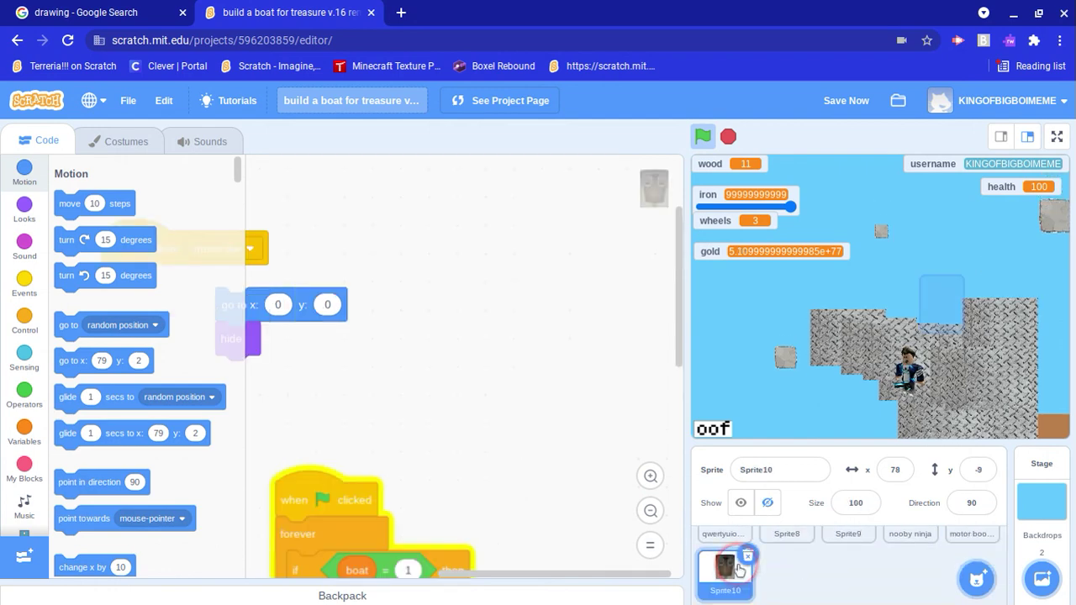
Examine Sprite10's forever script that follows the motor boooot sprite, plus its separate "motor die" and go-to/hide blocks.
scroll(512, 542, down, 1)
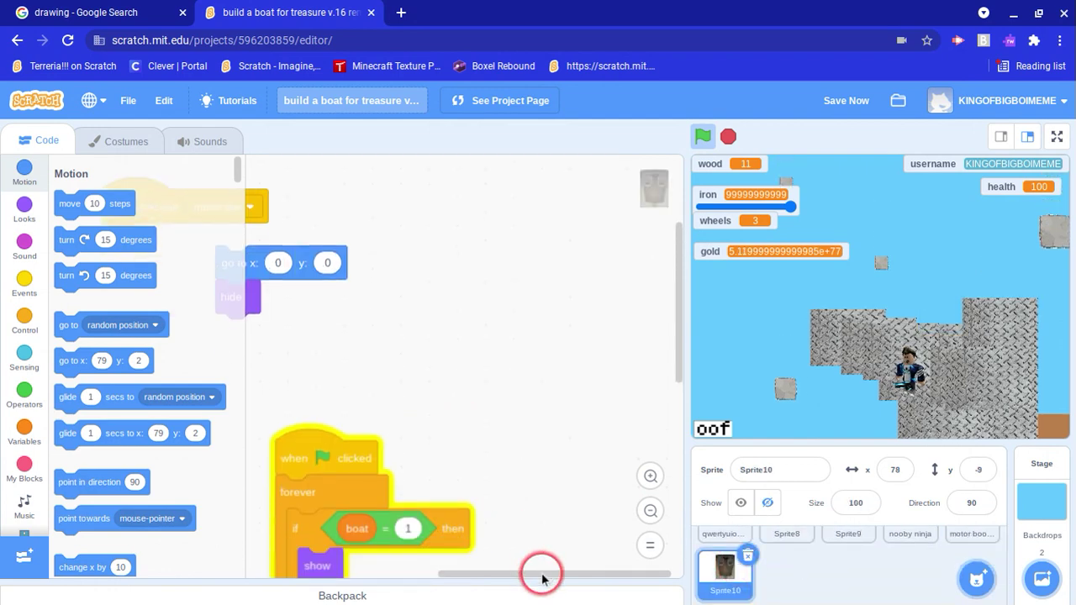
drag(542, 575, 483, 568)
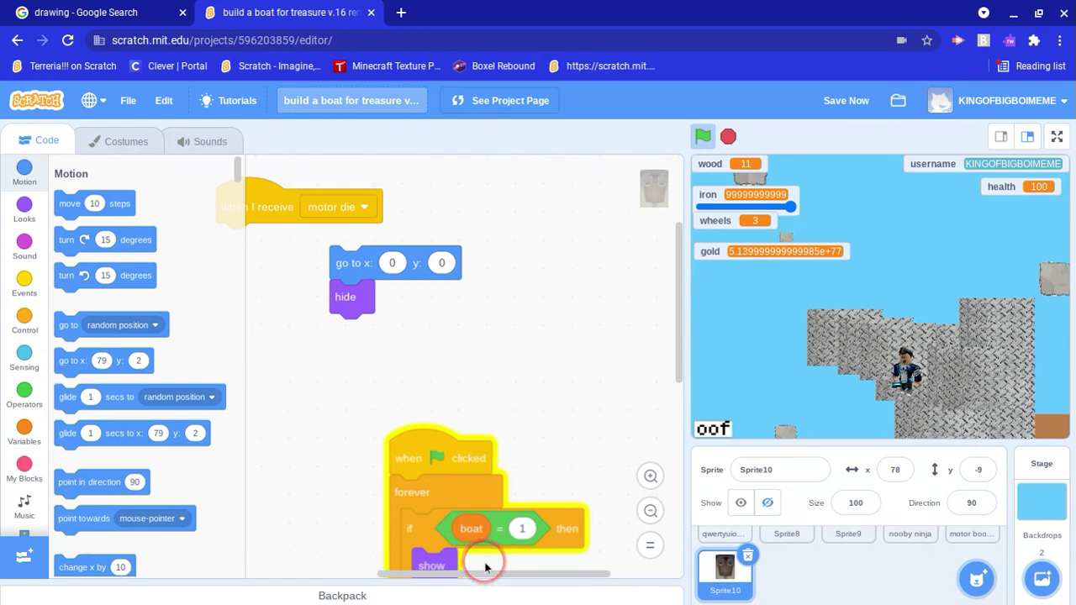
scroll(517, 525, down, 5)
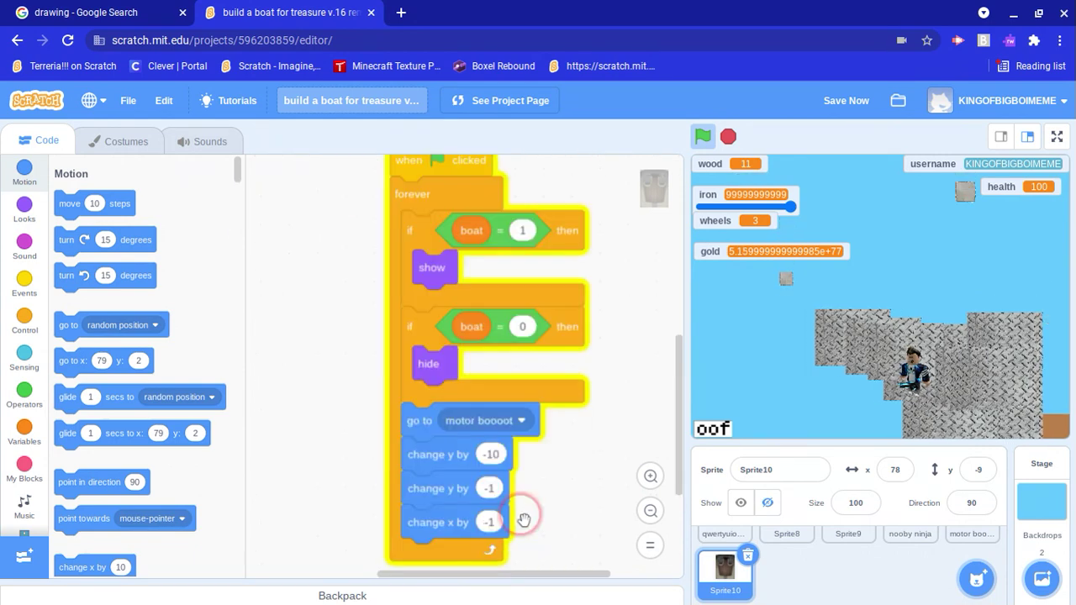
scroll(523, 519, up, 3)
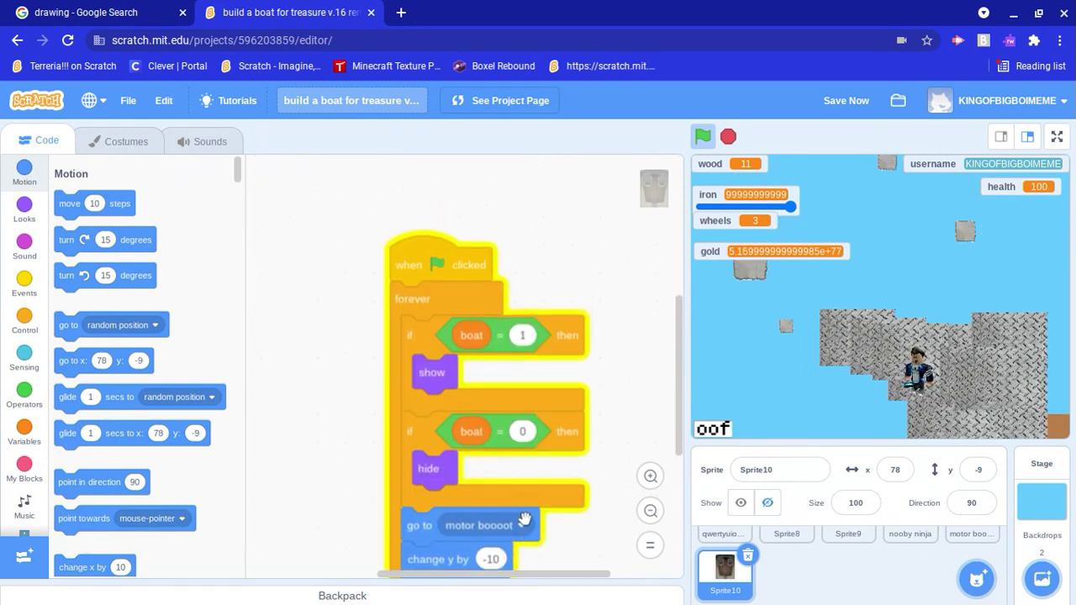
click(530, 506)
scroll(530, 509, down, 3)
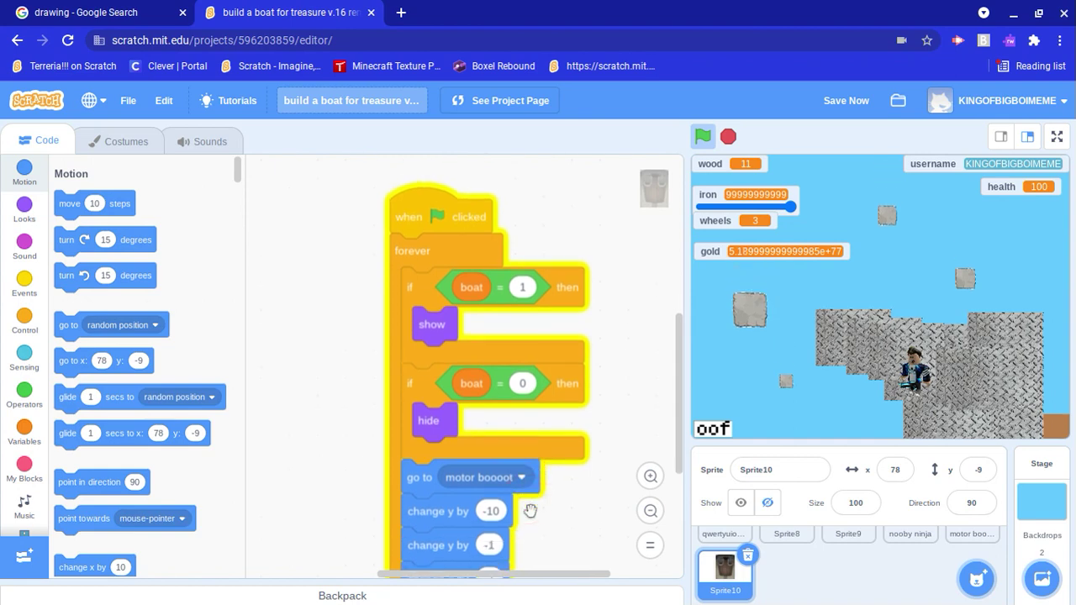
scroll(530, 510, down, 3)
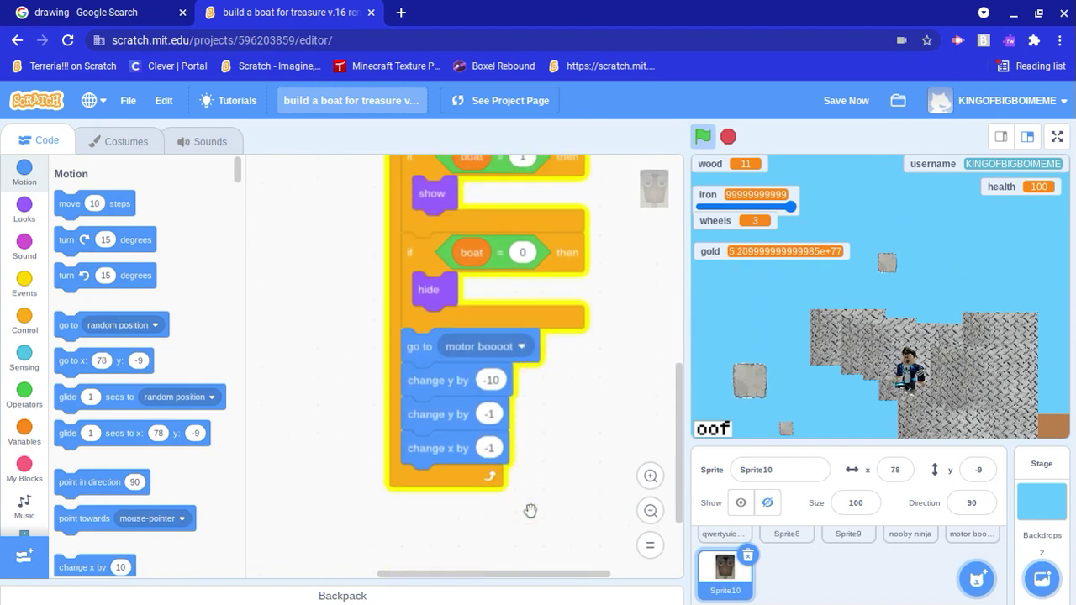
scroll(531, 510, up, 15)
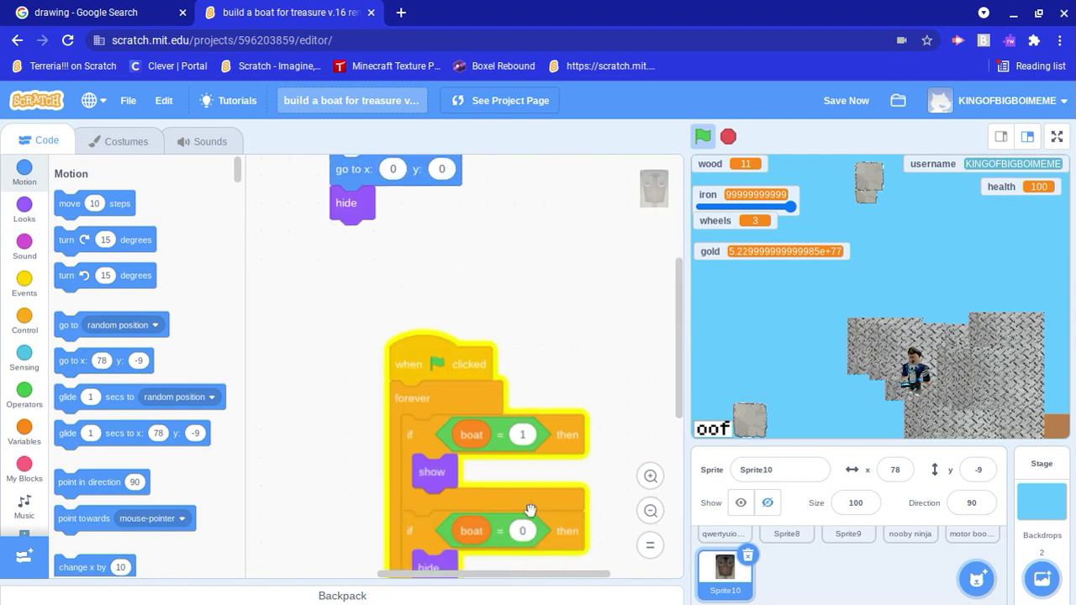
scroll(530, 510, down, 4)
scroll(530, 510, up, 4)
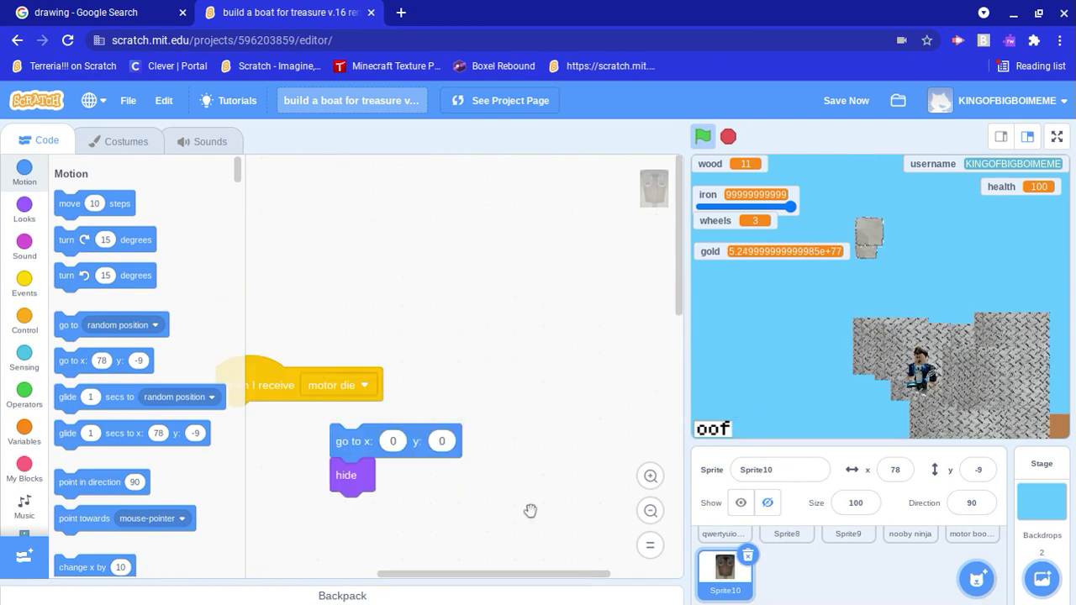
scroll(479, 412, down, 12)
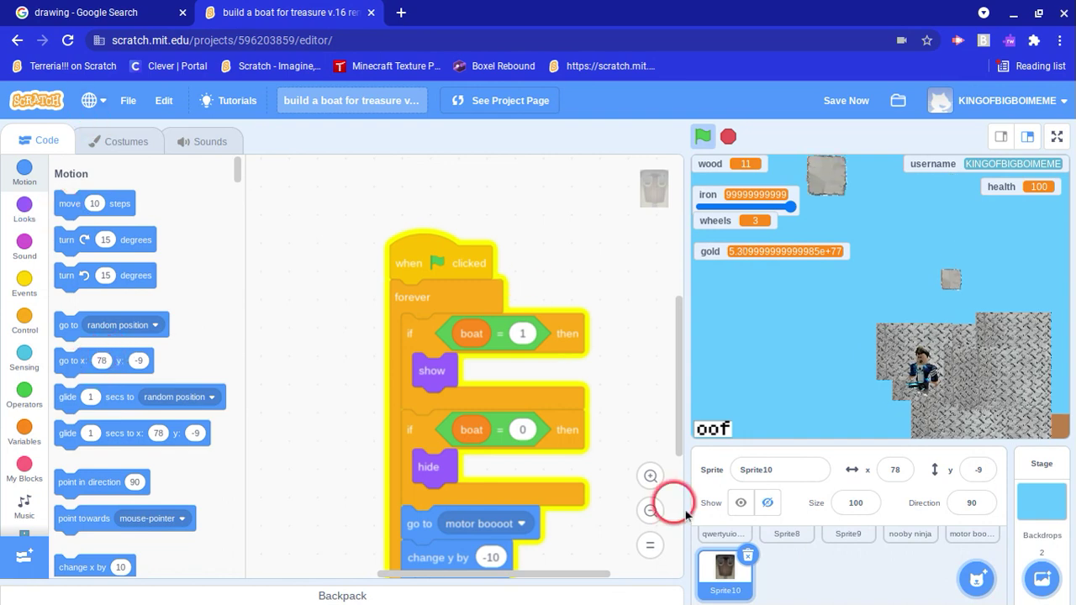
Open the dance potion sprite and examine its size, direction and follow loop and its separate hide script.
scroll(874, 565, up, 2)
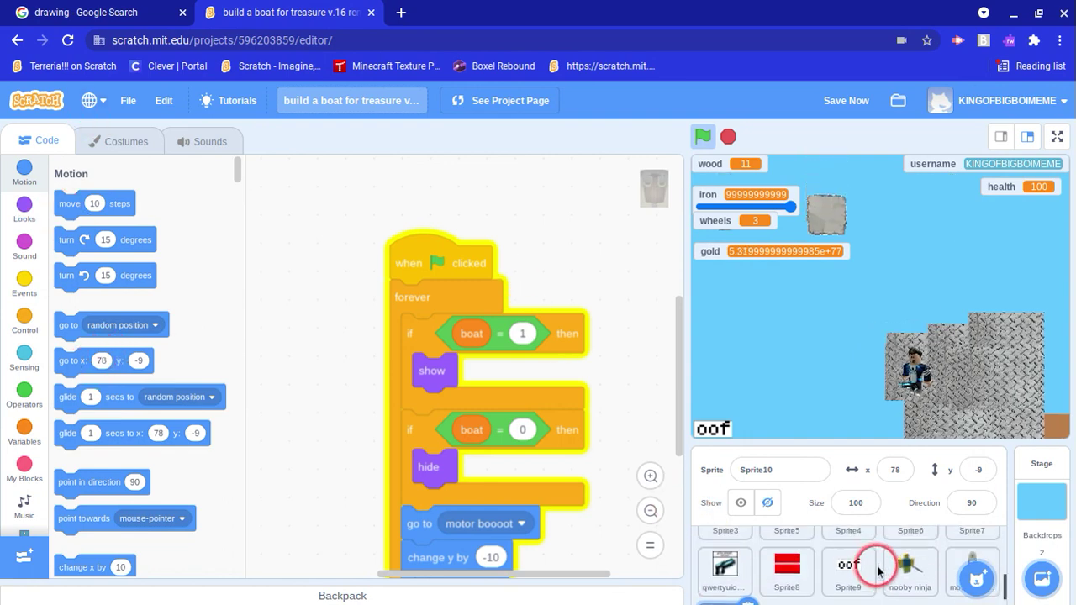
scroll(874, 561, up, 5)
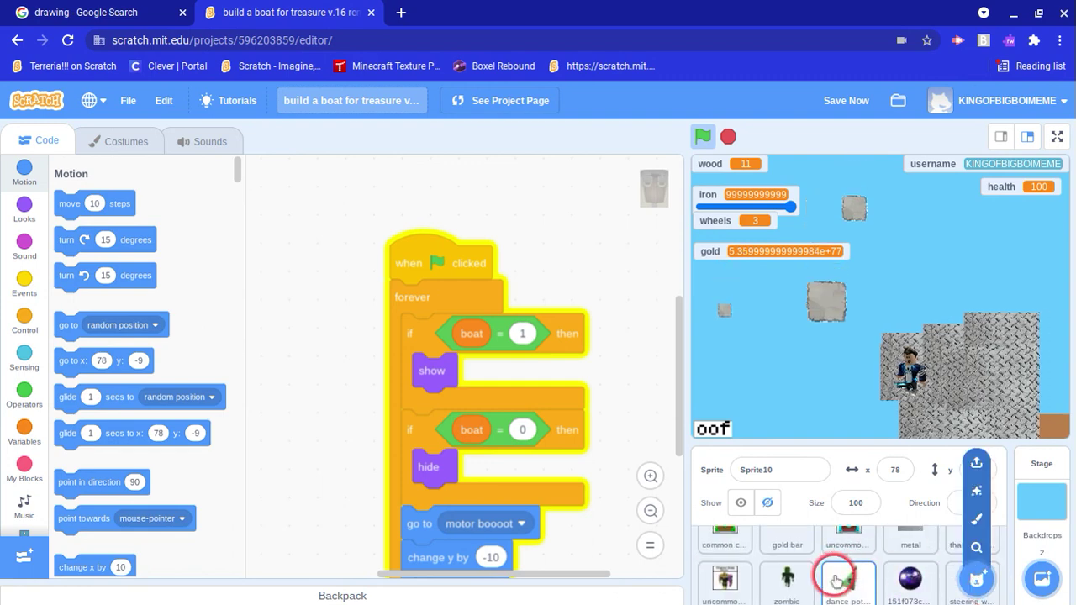
click(857, 582)
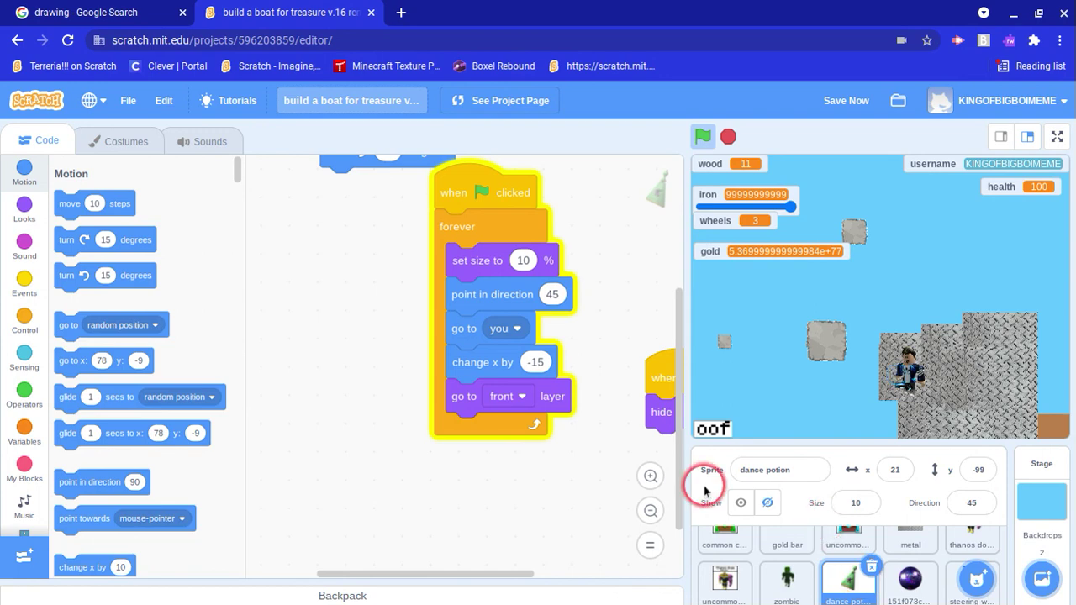
scroll(439, 355, up, 5)
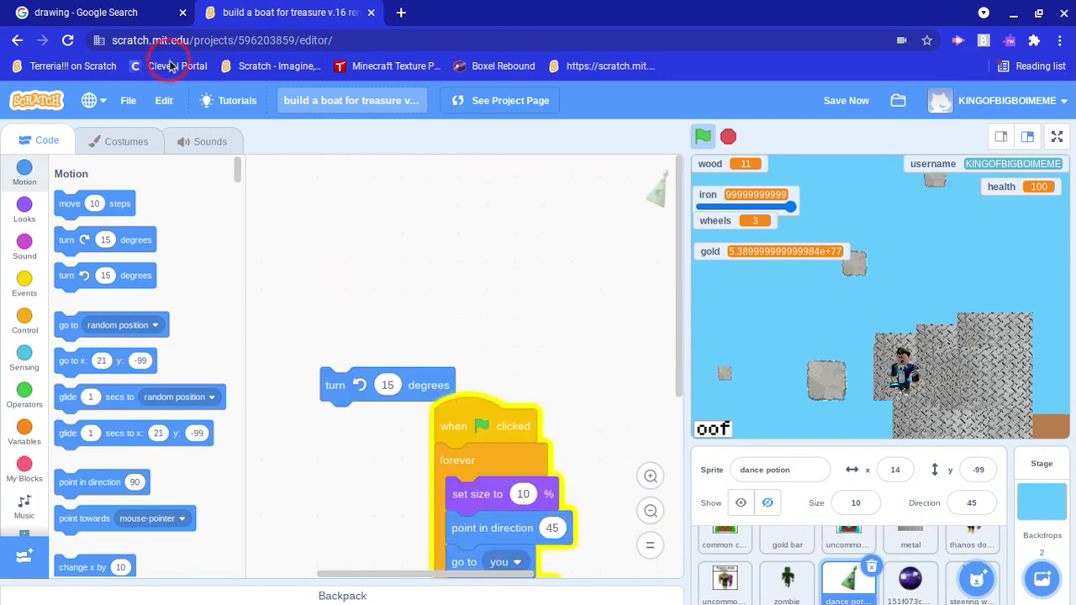
click(473, 427)
scroll(476, 420, down, 2)
click(460, 452)
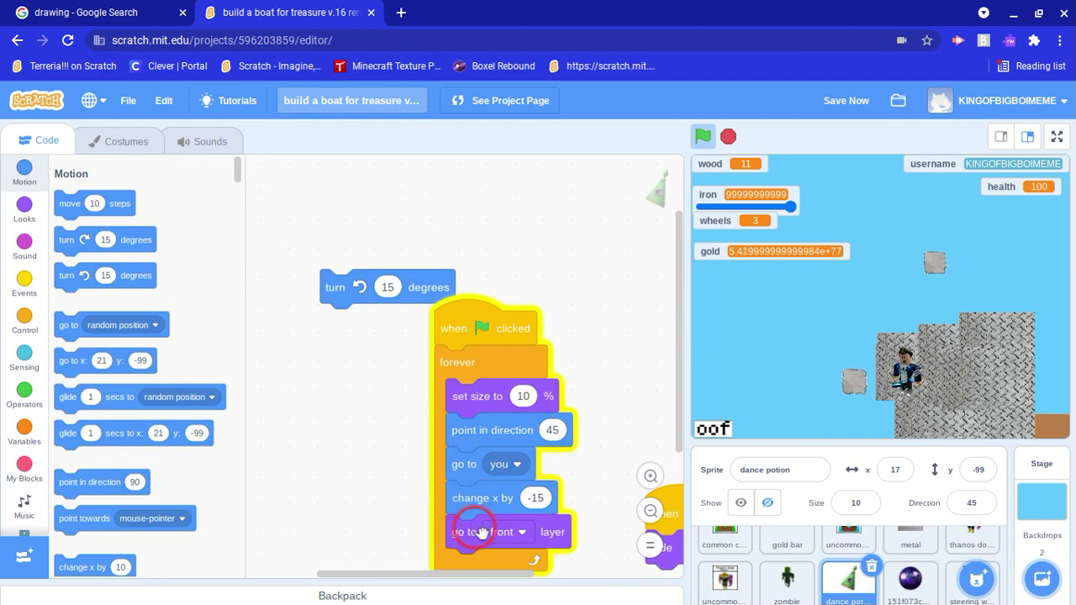
scroll(457, 579, down, 1)
drag(434, 577, 525, 528)
scroll(468, 428, down, 4)
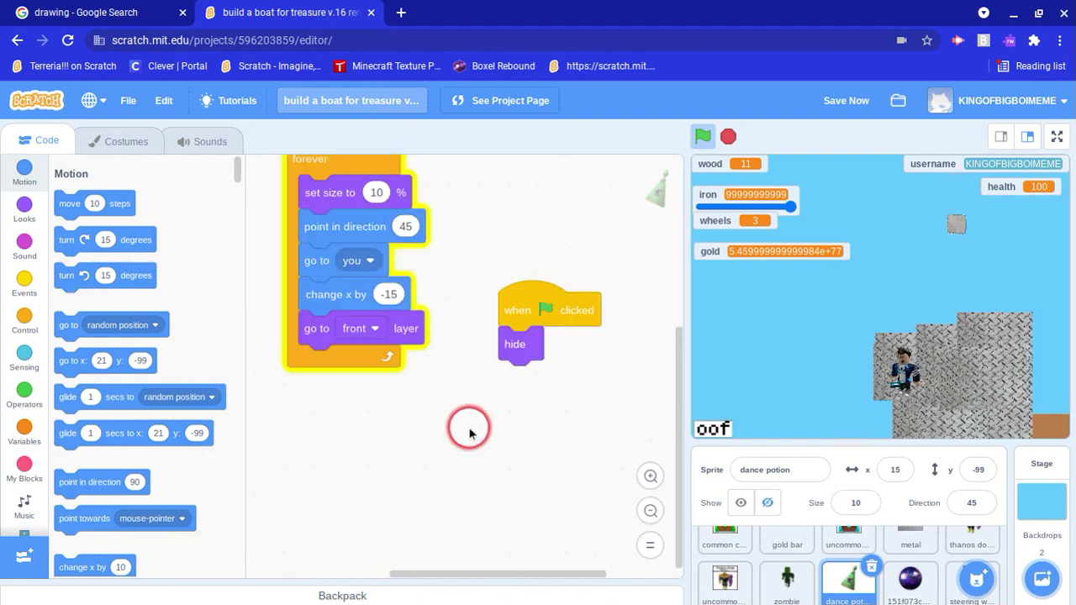
scroll(493, 390, up, 1)
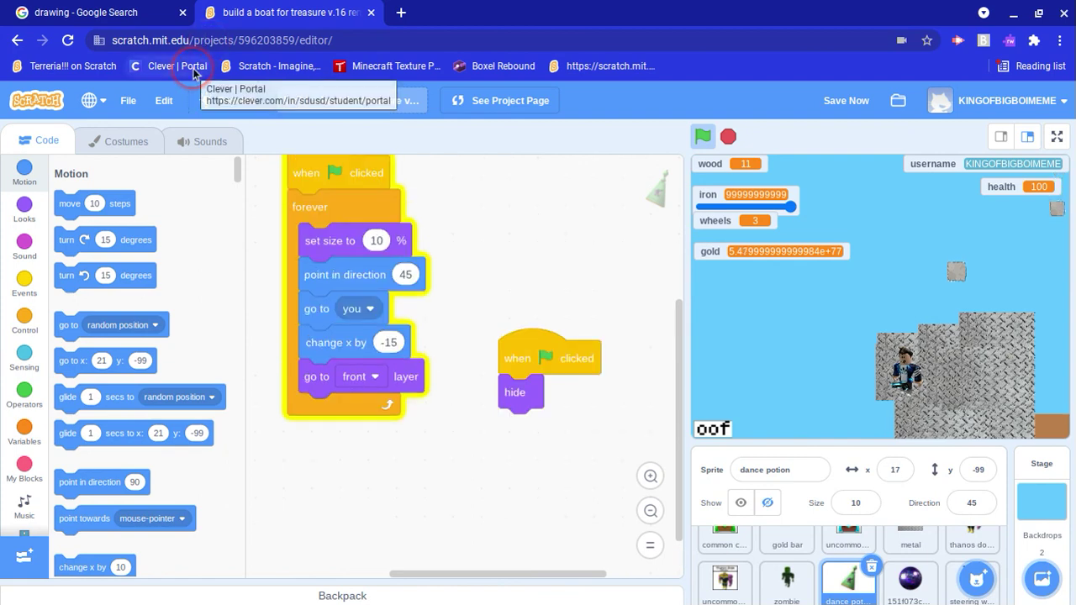
Examine the dance potion sprite's costume and browse through the project's sprite list.
click(103, 140)
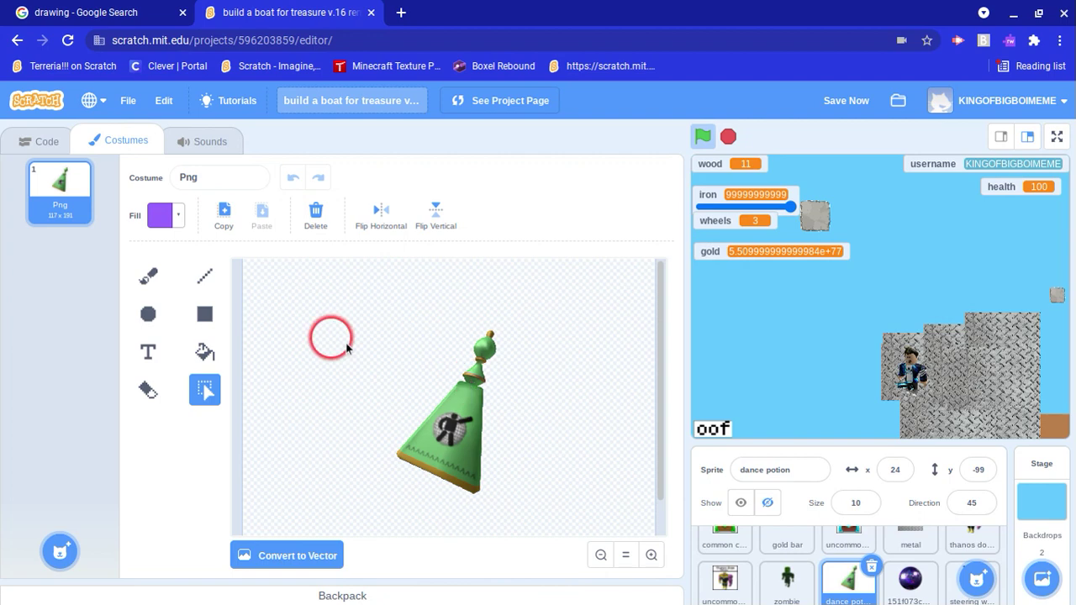
scroll(781, 579, up, 5)
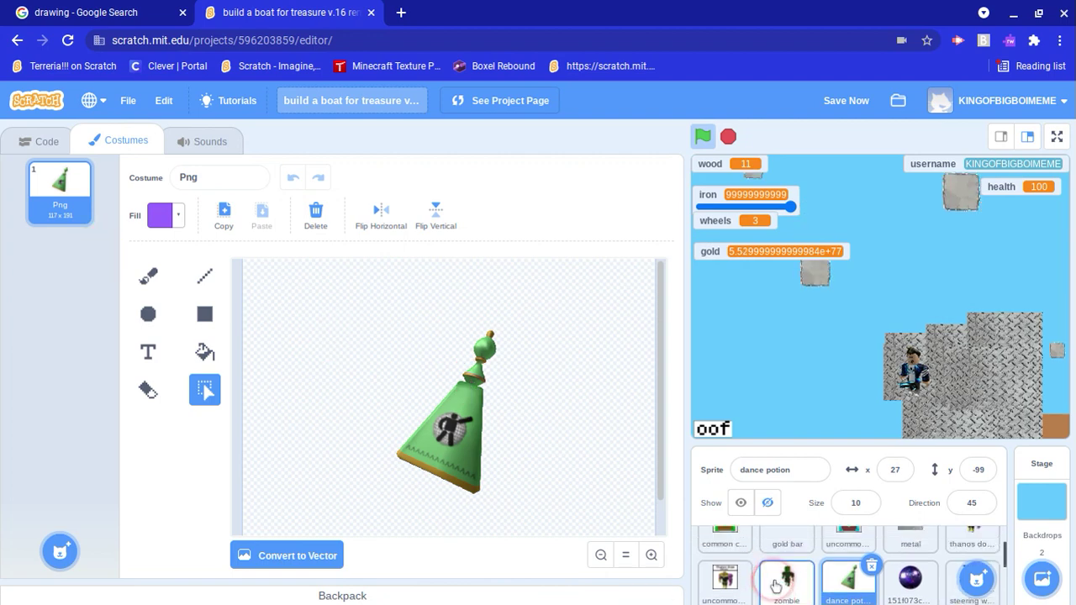
scroll(775, 579, up, 1)
click(787, 557)
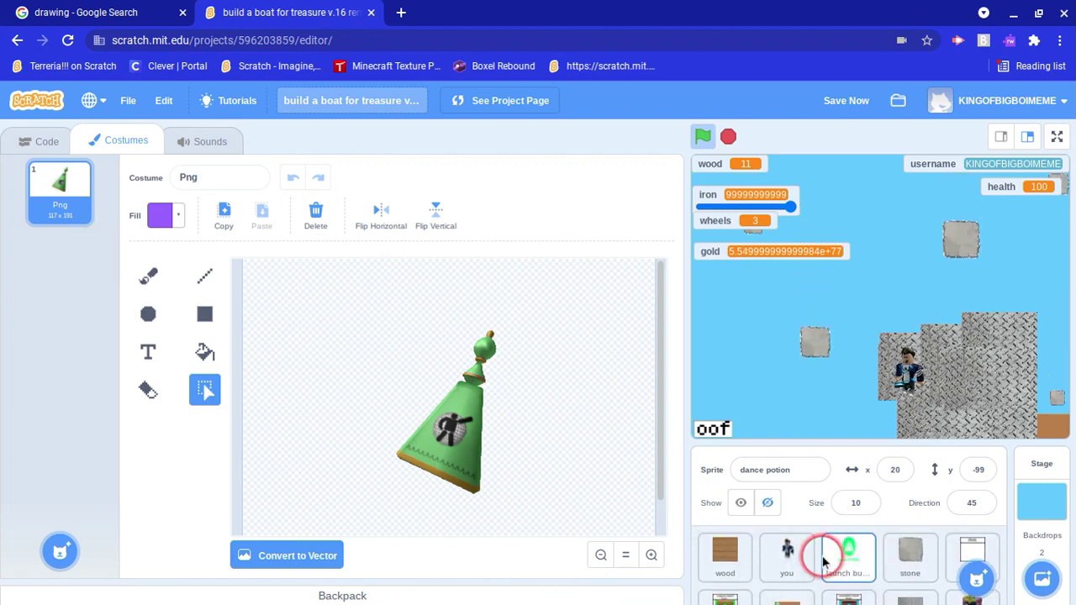
scroll(860, 560, down, 5)
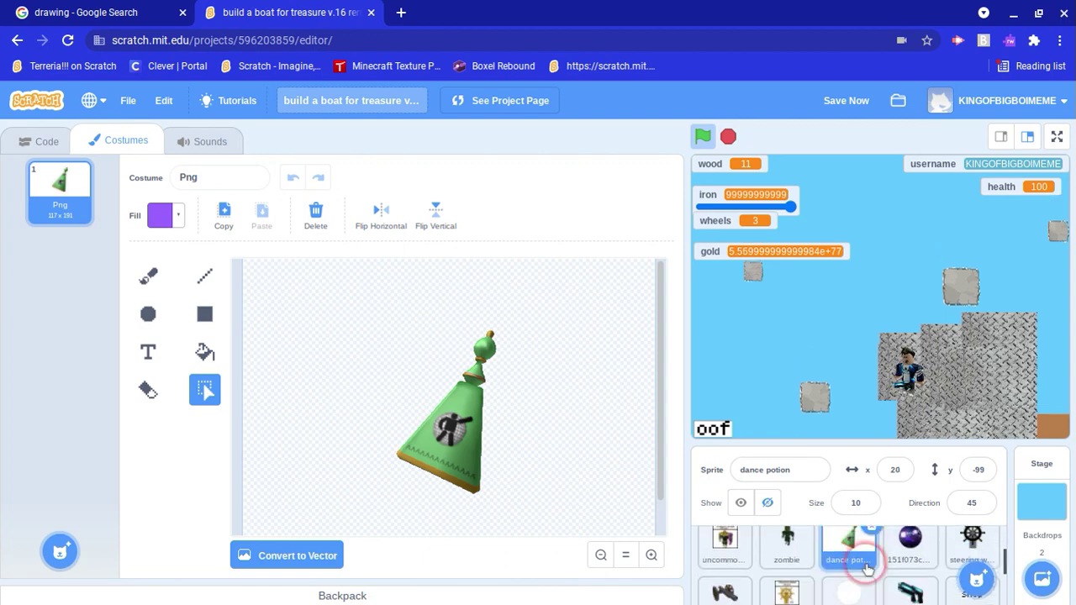
scroll(866, 571, down, 5)
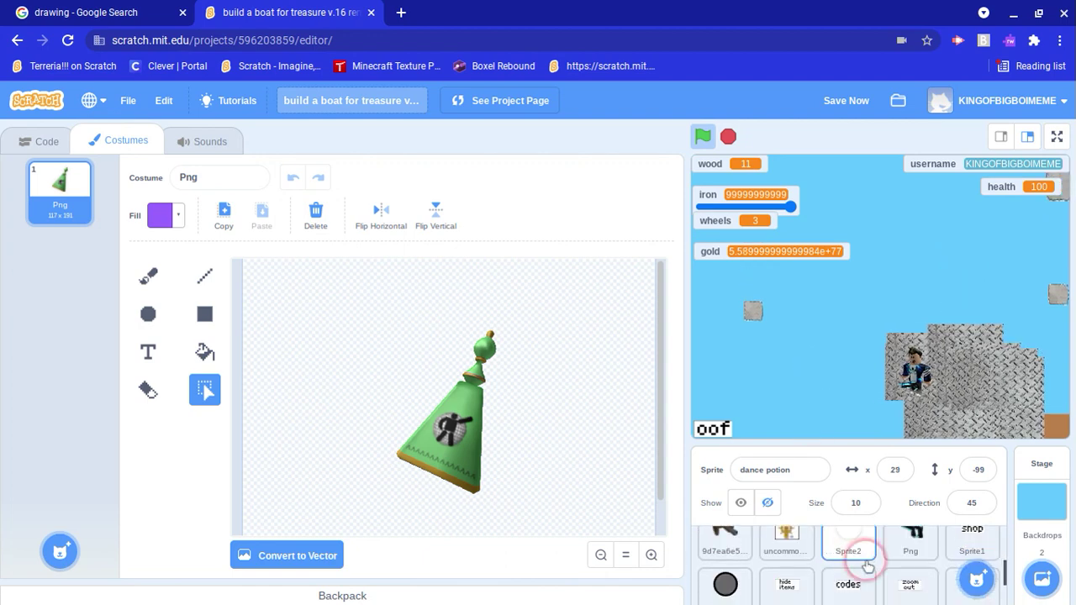
scroll(946, 545, up, 10)
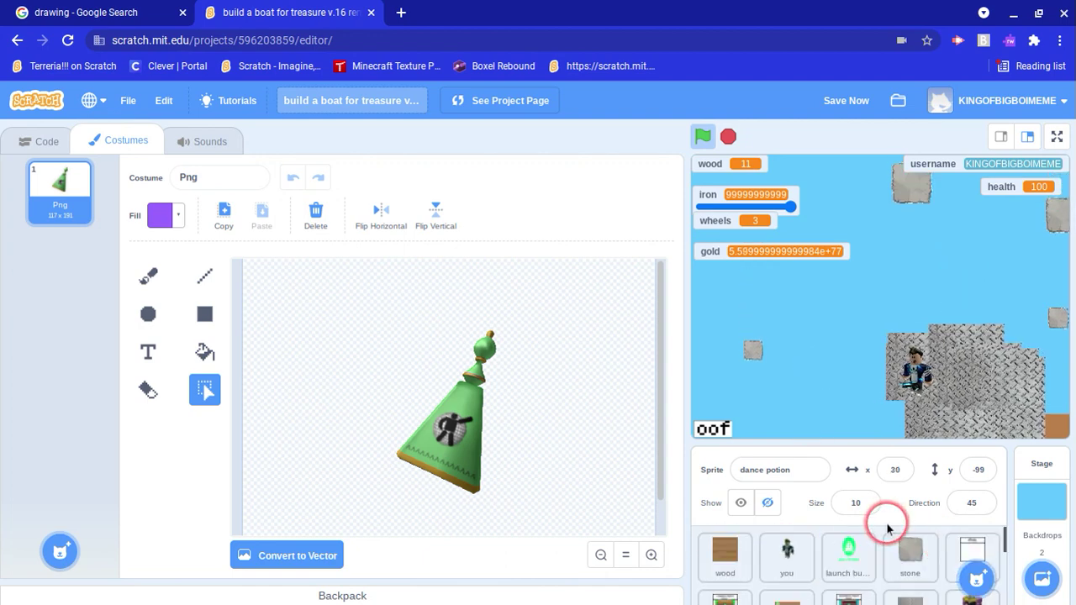
scroll(895, 588, down, 5)
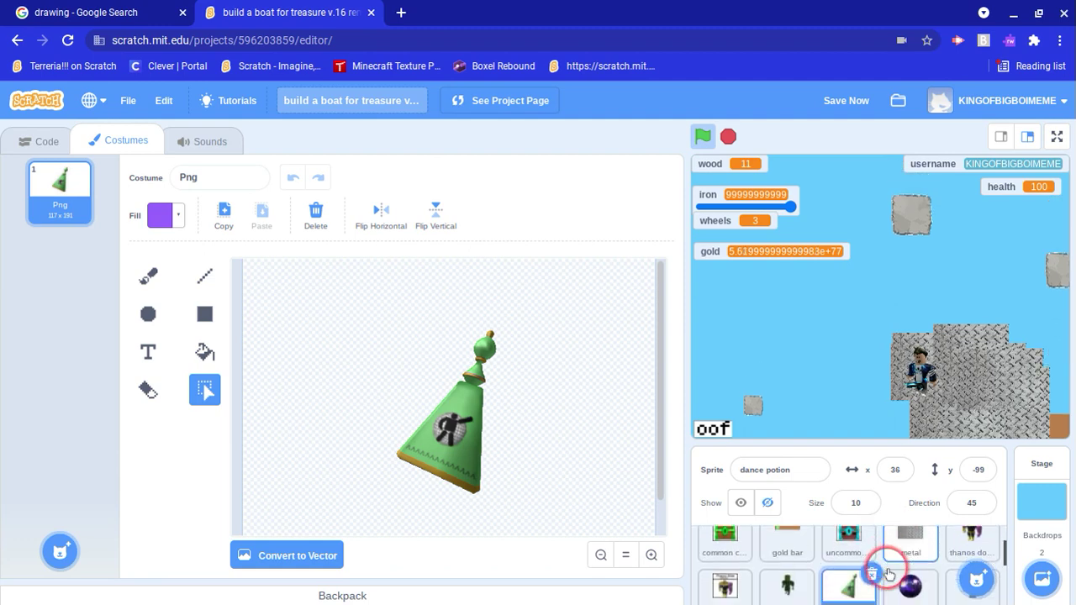
scroll(889, 571, down, 8)
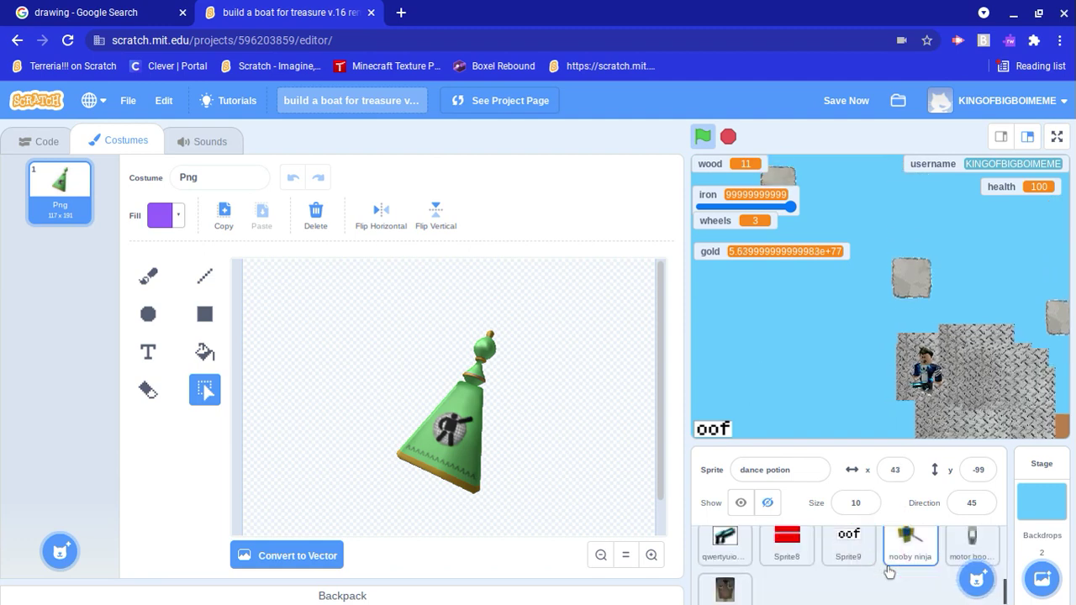
Open the Stage's backdrops and inspect the green backdrop1 and the blue backdrop2.
click(1047, 517)
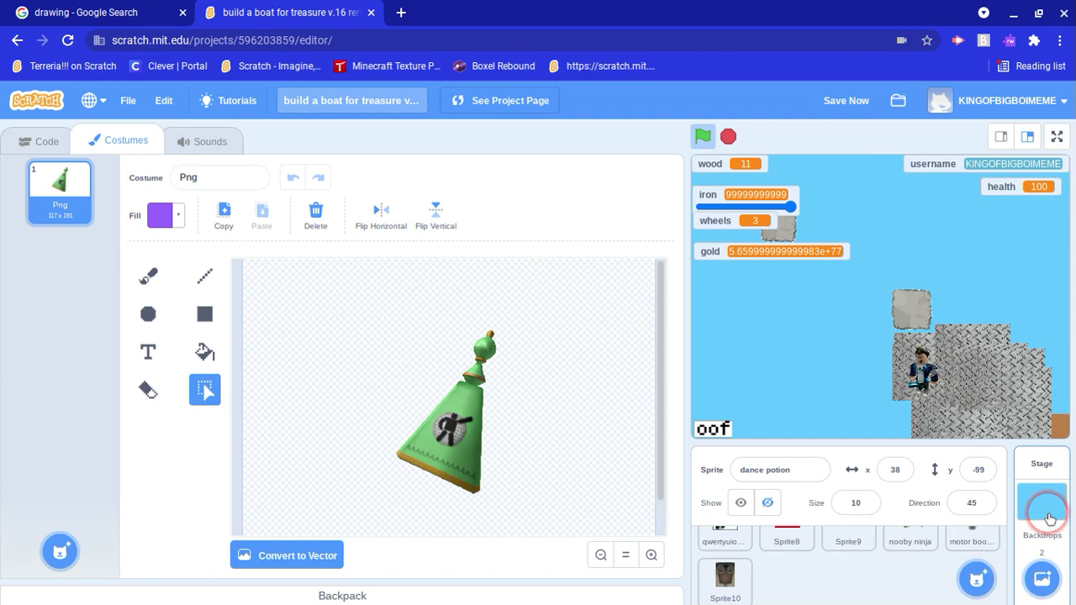
click(899, 423)
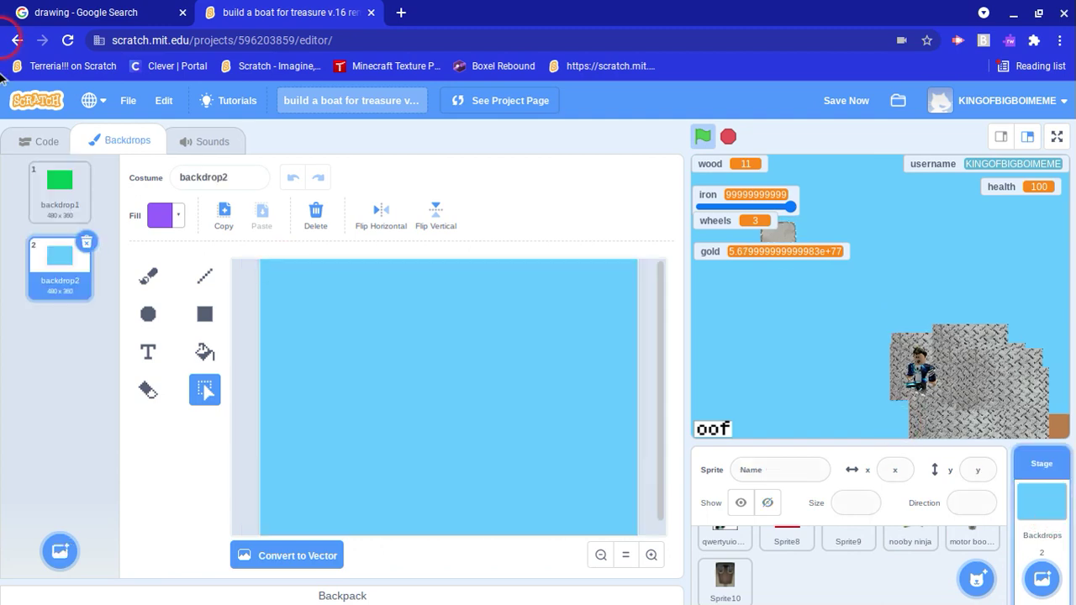
click(34, 183)
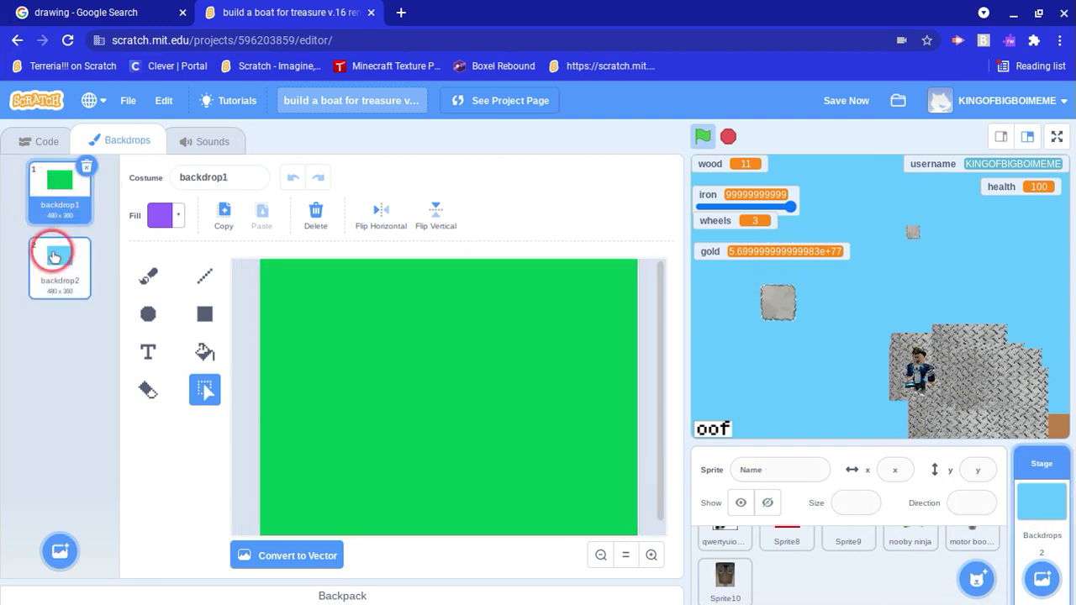
click(257, 365)
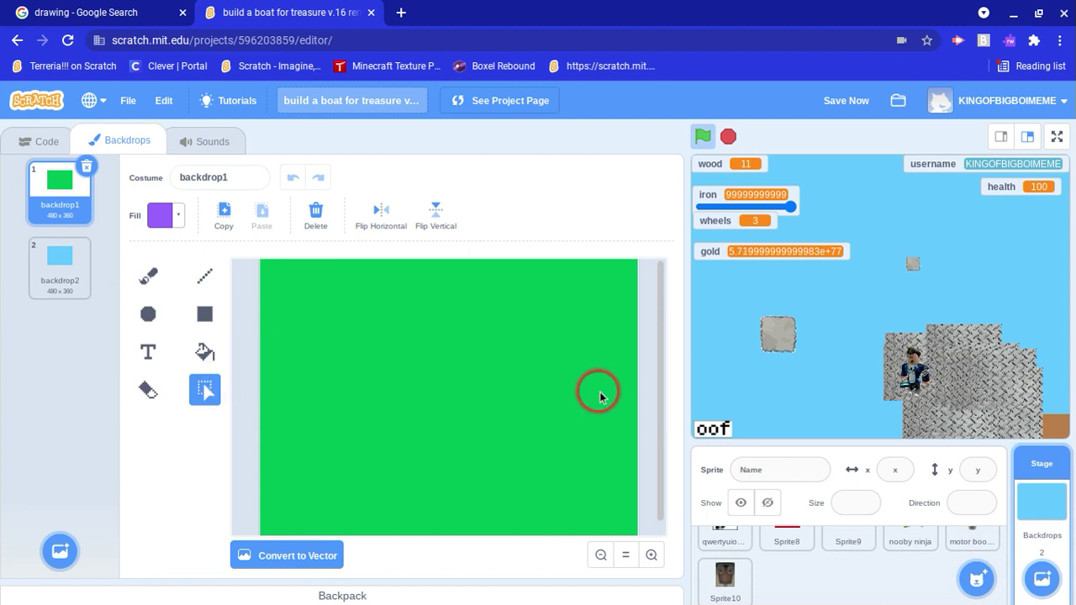
drag(568, 390, 614, 377)
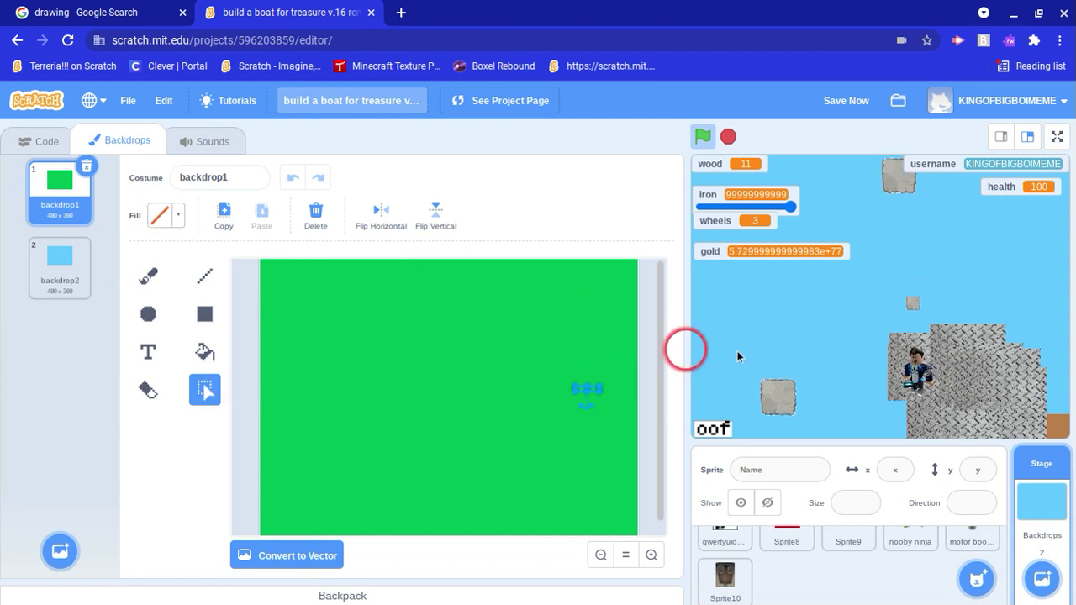
right_click(847, 357)
click(47, 251)
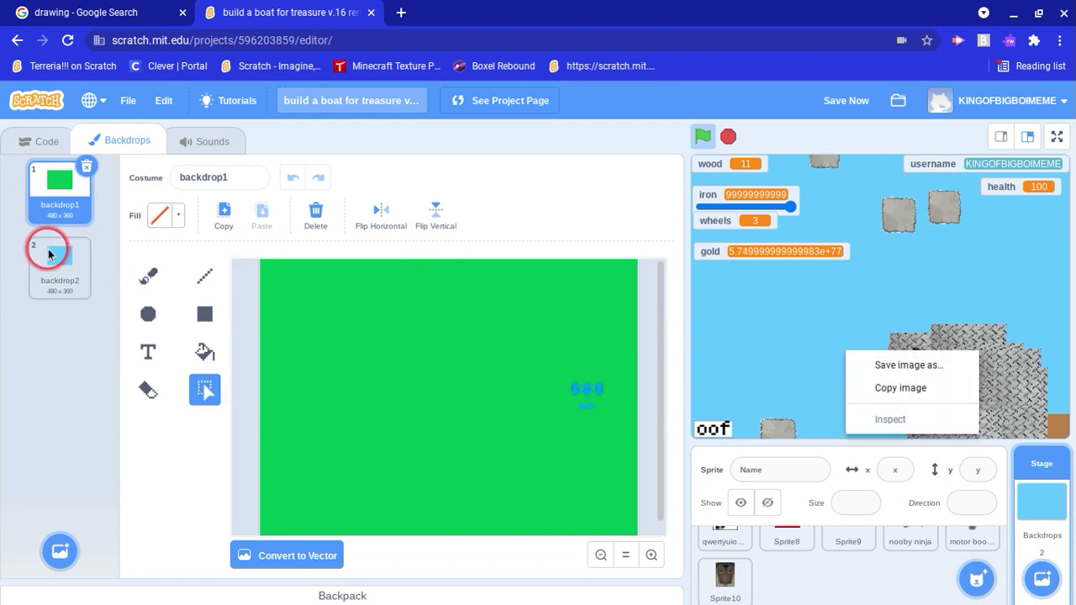
click(73, 272)
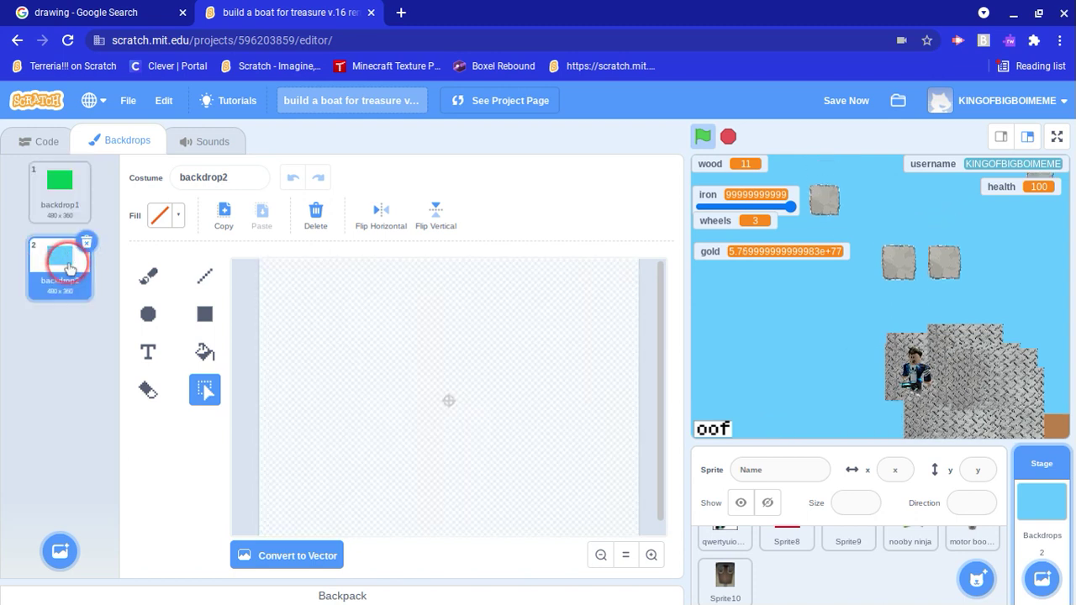
click(720, 331)
click(257, 177)
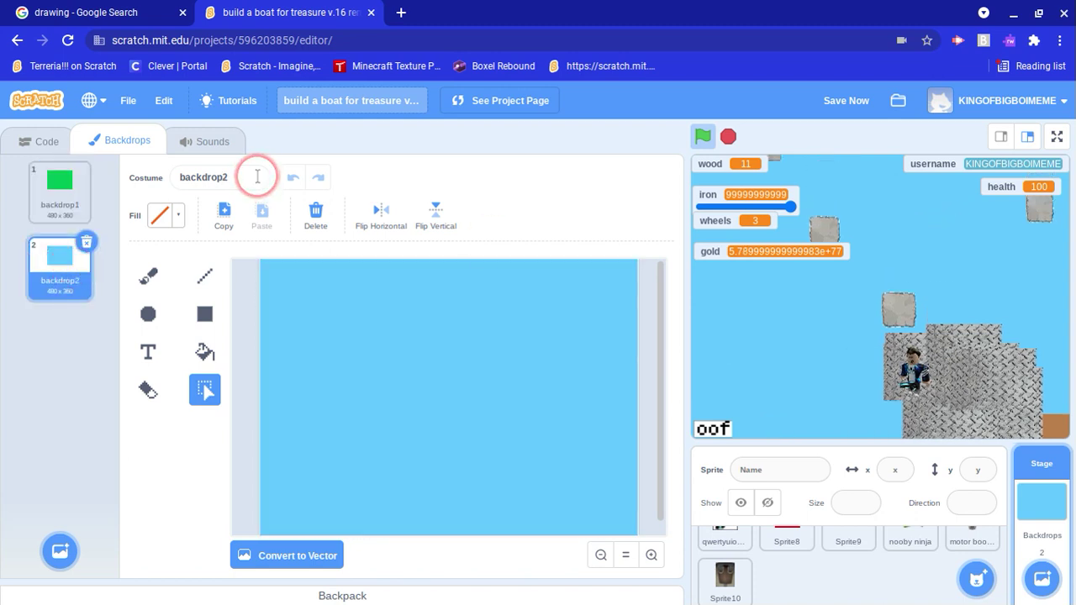
Try a near-vertical purple line of width 10 on backdrop2 with the Line tool, then undo it.
click(137, 289)
click(181, 271)
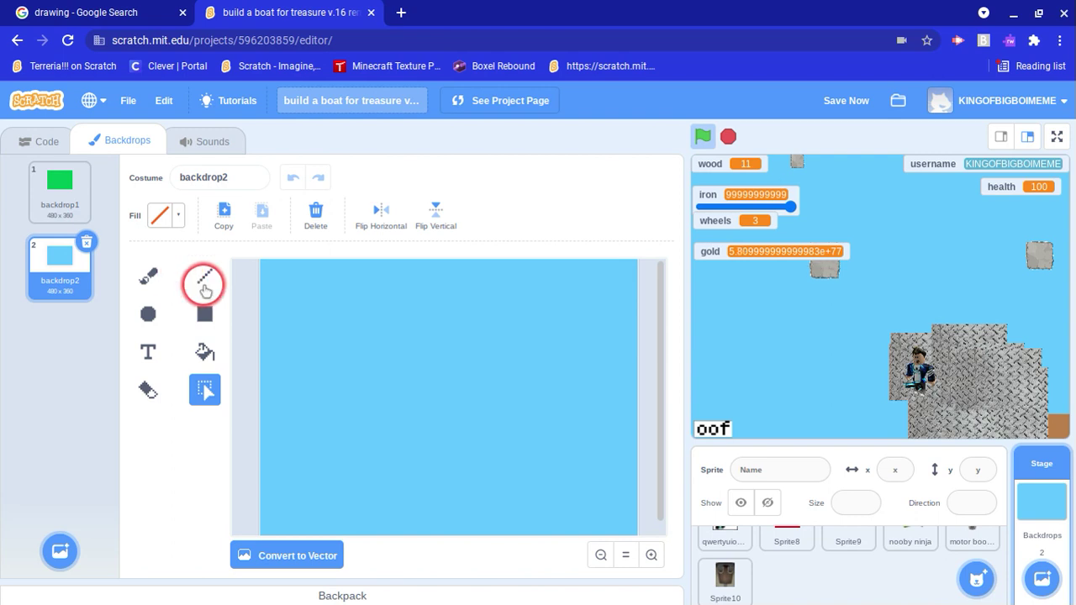
click(206, 285)
drag(328, 347, 323, 423)
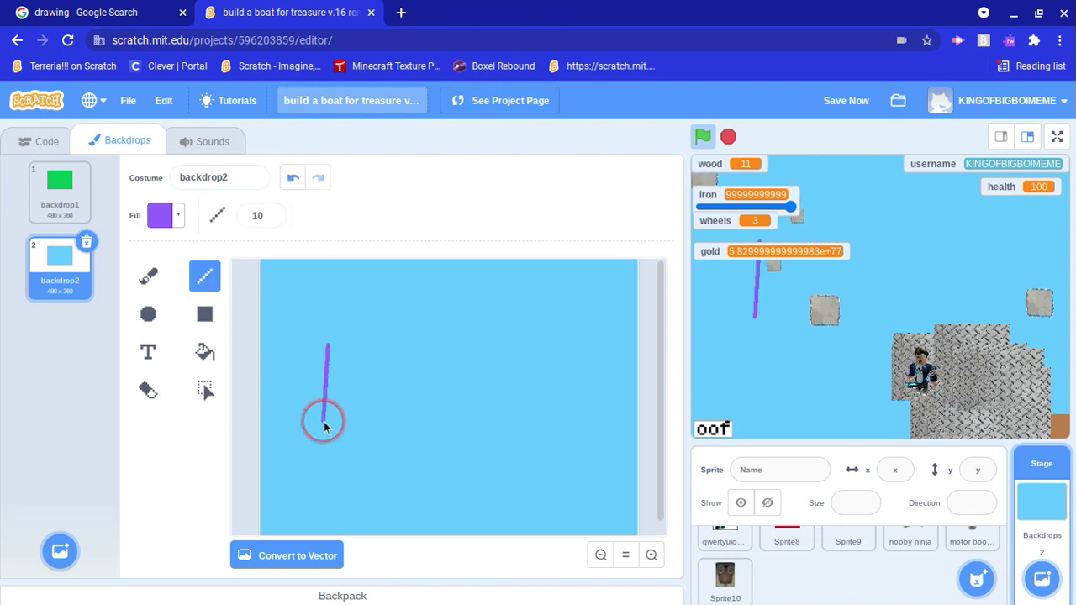
click(293, 174)
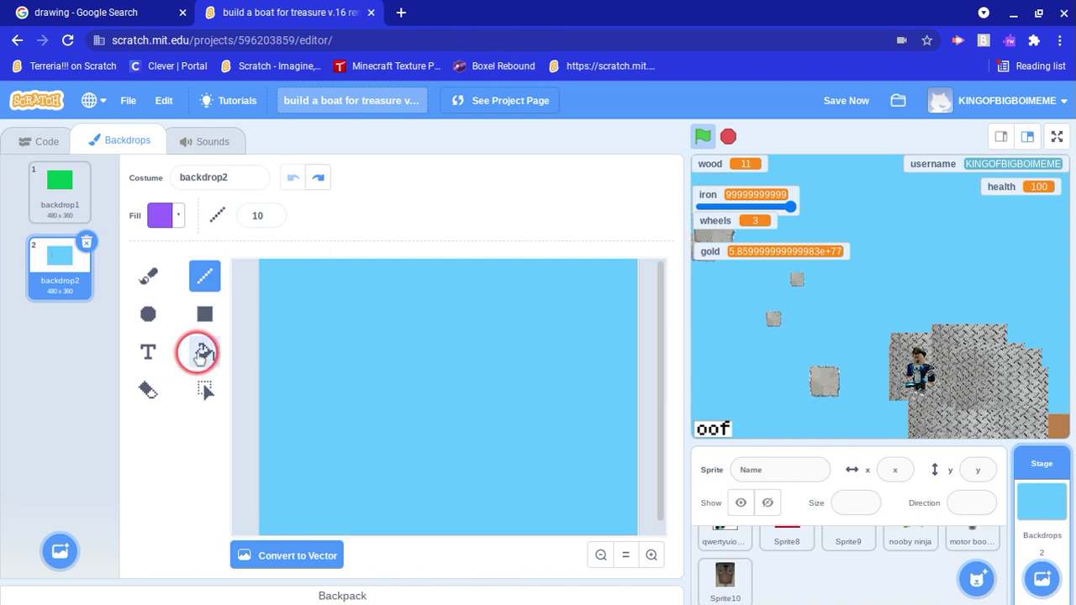
Try freehand purple strokes on backdrop2 with the Brush tool at size 10, undoing each one.
click(204, 352)
click(165, 287)
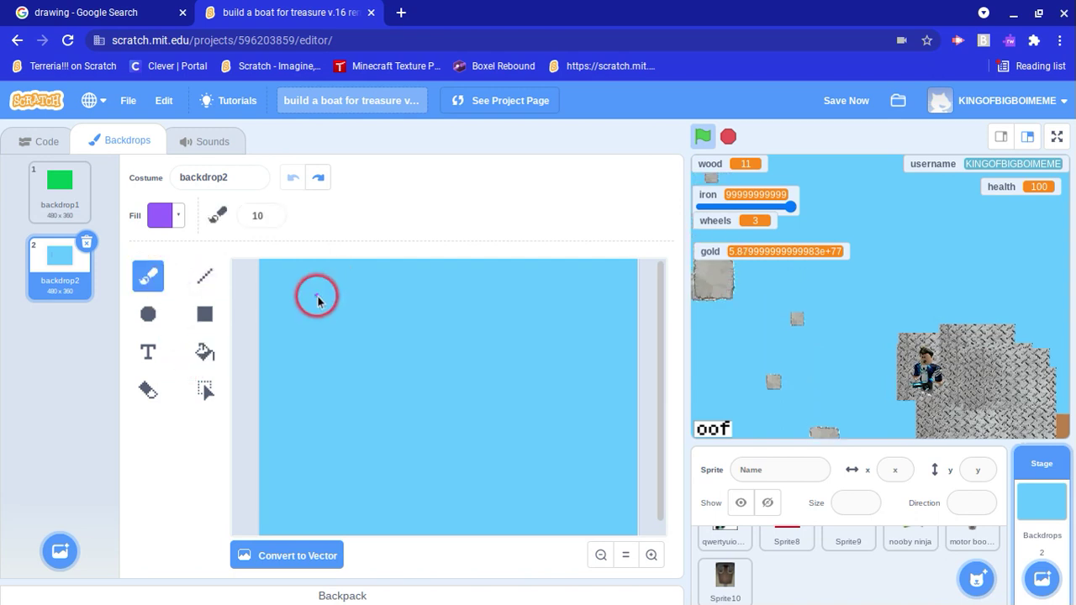
drag(319, 280, 309, 317)
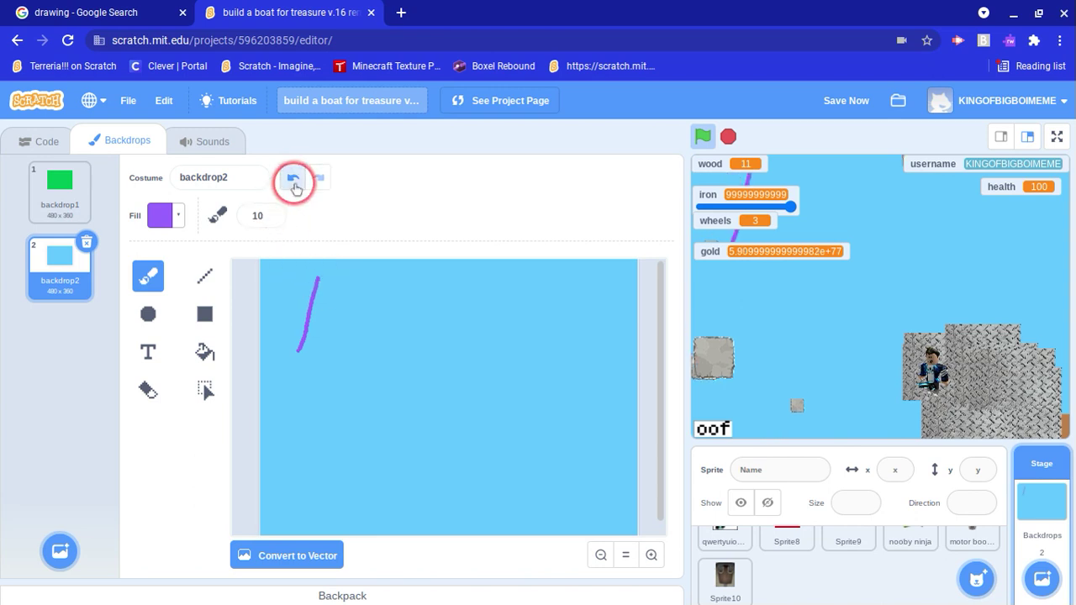
click(292, 177)
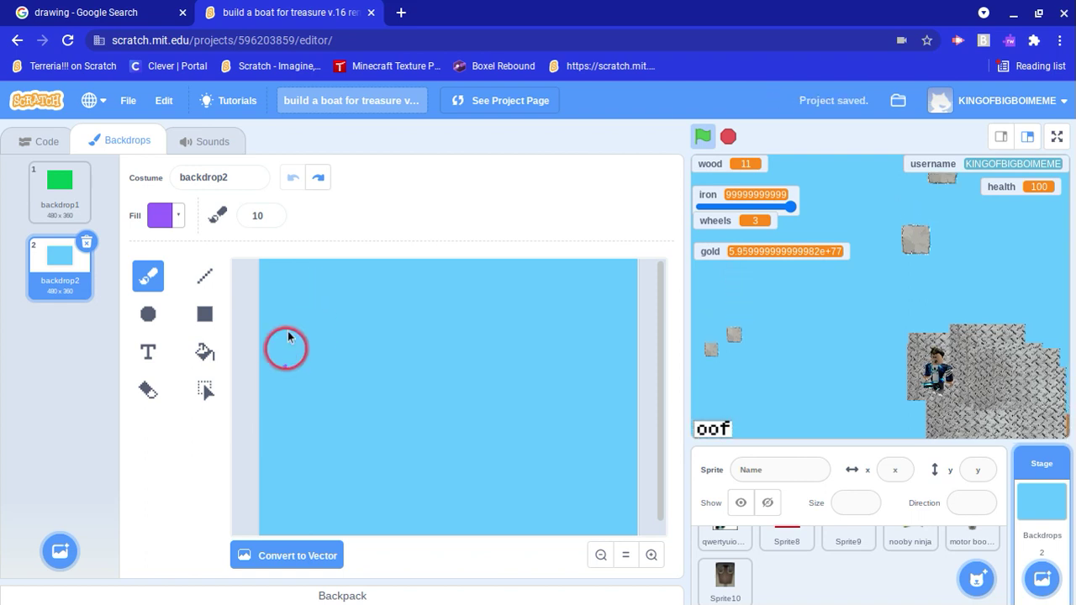
mouse_move(283, 312)
mouse_down()
mouse_move(326, 342)
mouse_move(334, 330)
mouse_up()
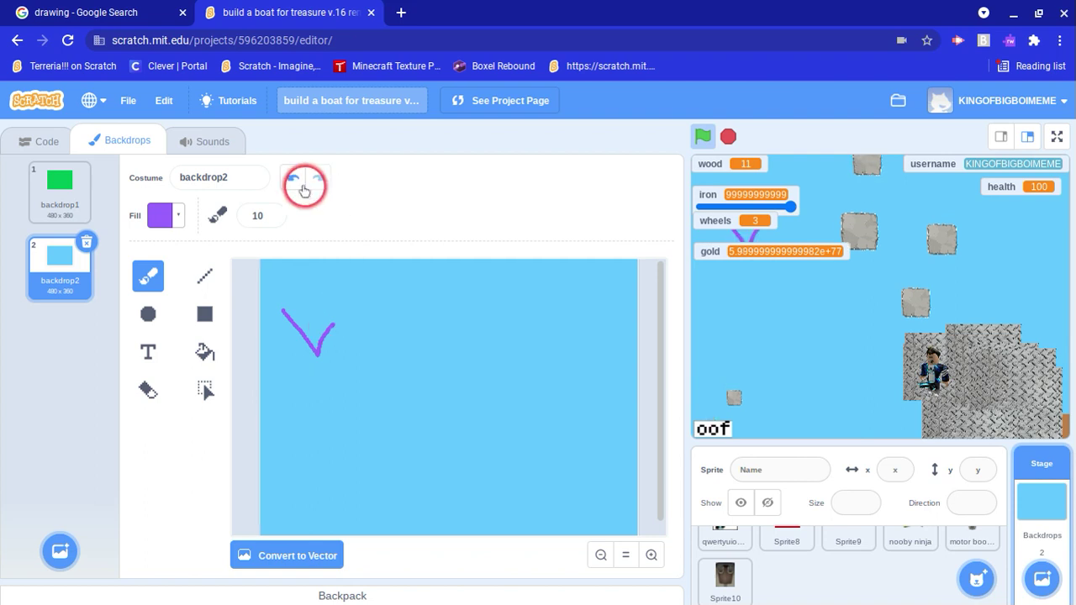
click(294, 178)
Handwrite "U never win" in purple brush strokes over two rows on backdrop2.
mouse_move(290, 306)
mouse_down()
mouse_move(328, 353)
mouse_move(343, 319)
mouse_up()
mouse_move(368, 362)
mouse_down()
mouse_move(399, 323)
mouse_move(420, 333)
mouse_move(427, 355)
mouse_move(459, 330)
mouse_up()
right_click(440, 331)
click(413, 367)
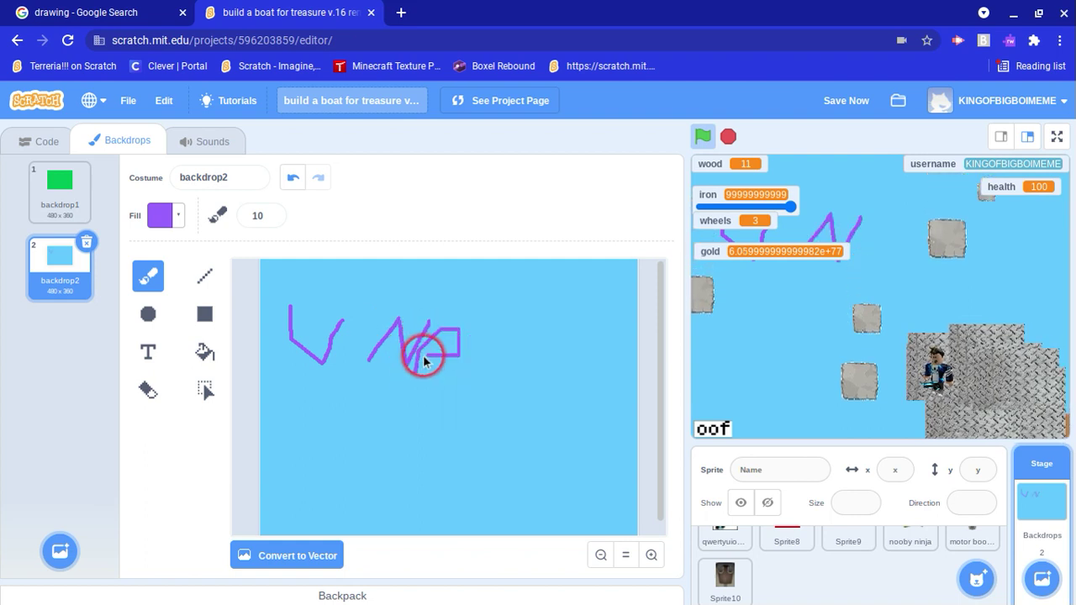
drag(416, 369, 445, 378)
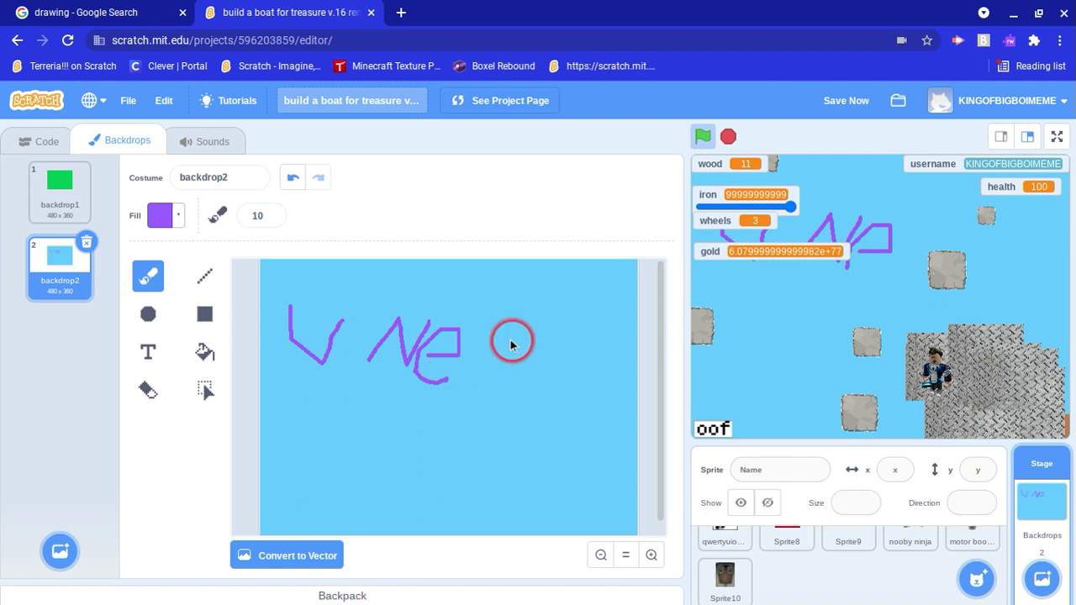
mouse_move(475, 338)
mouse_down()
mouse_move(478, 386)
mouse_move(502, 355)
mouse_move(507, 377)
mouse_move(587, 361)
mouse_up()
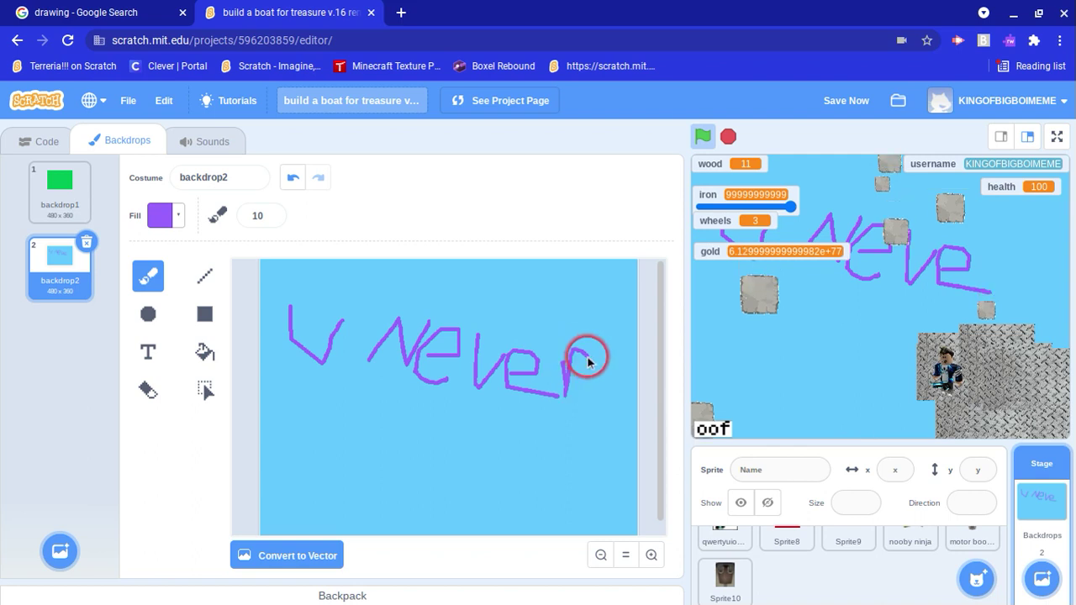
mouse_move(337, 401)
mouse_down()
mouse_move(349, 472)
mouse_move(409, 445)
mouse_move(432, 485)
mouse_up()
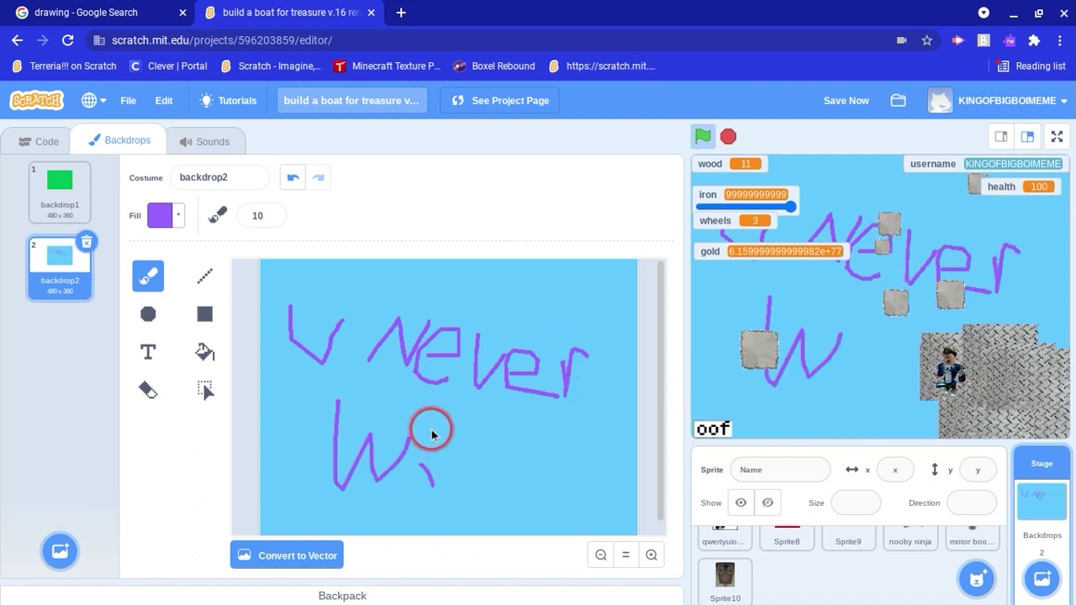
click(420, 437)
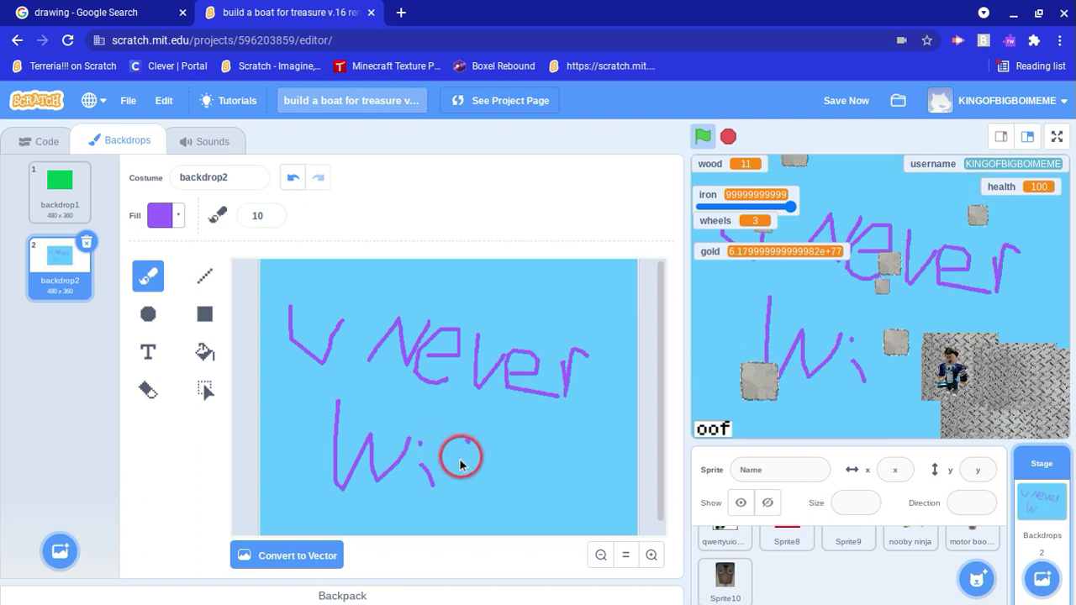
mouse_move(447, 475)
mouse_down()
mouse_move(510, 480)
mouse_move(473, 471)
mouse_up()
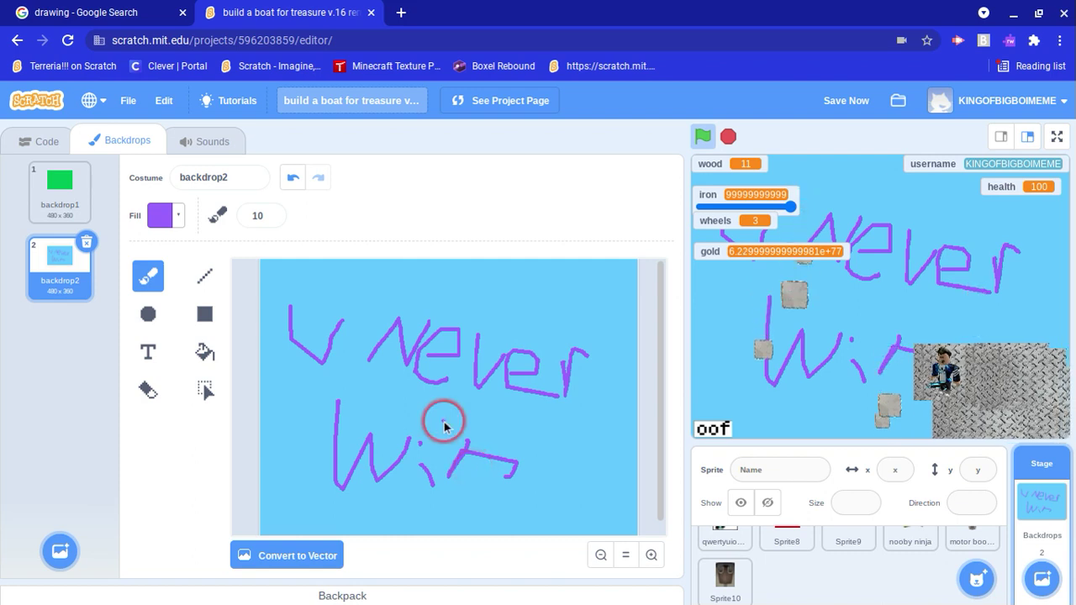
Undo all the handwritten brush strokes on backdrop2.
click(291, 181)
click(291, 181)
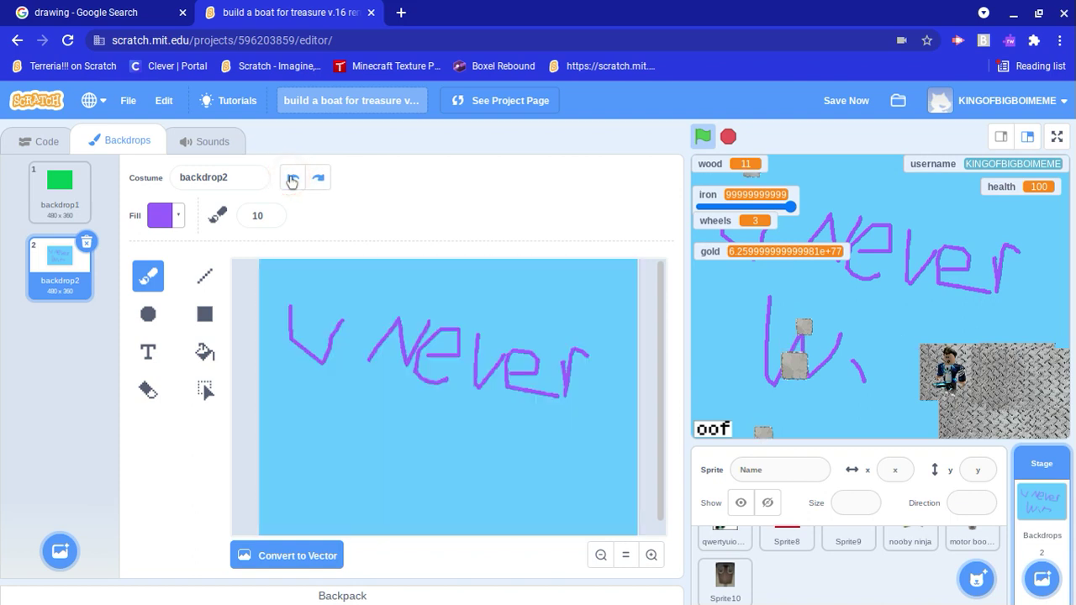
click(291, 180)
click(292, 181)
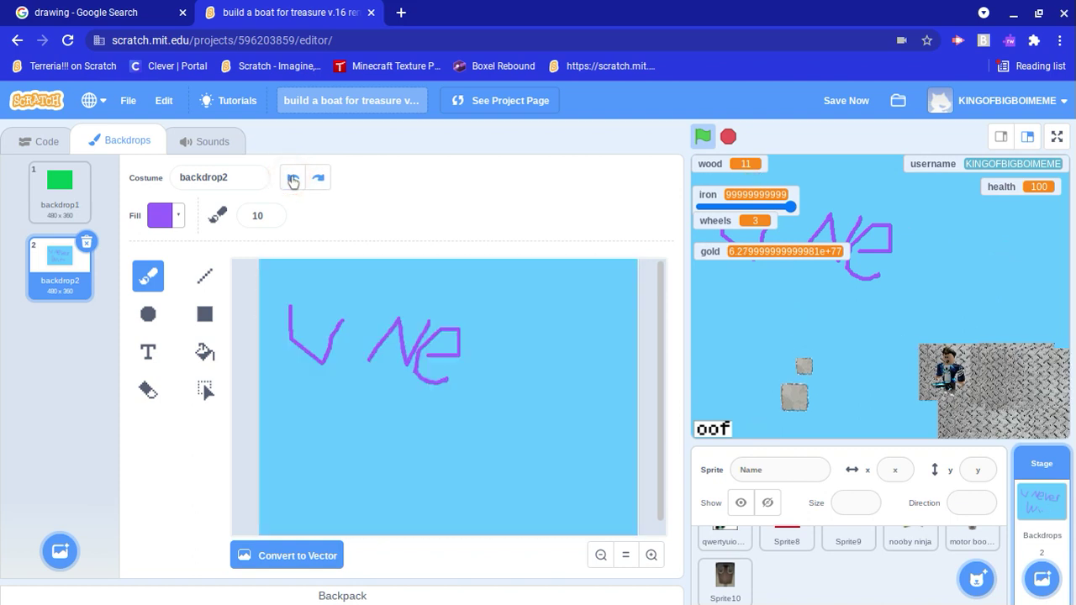
click(292, 181)
click(292, 181)
click(291, 180)
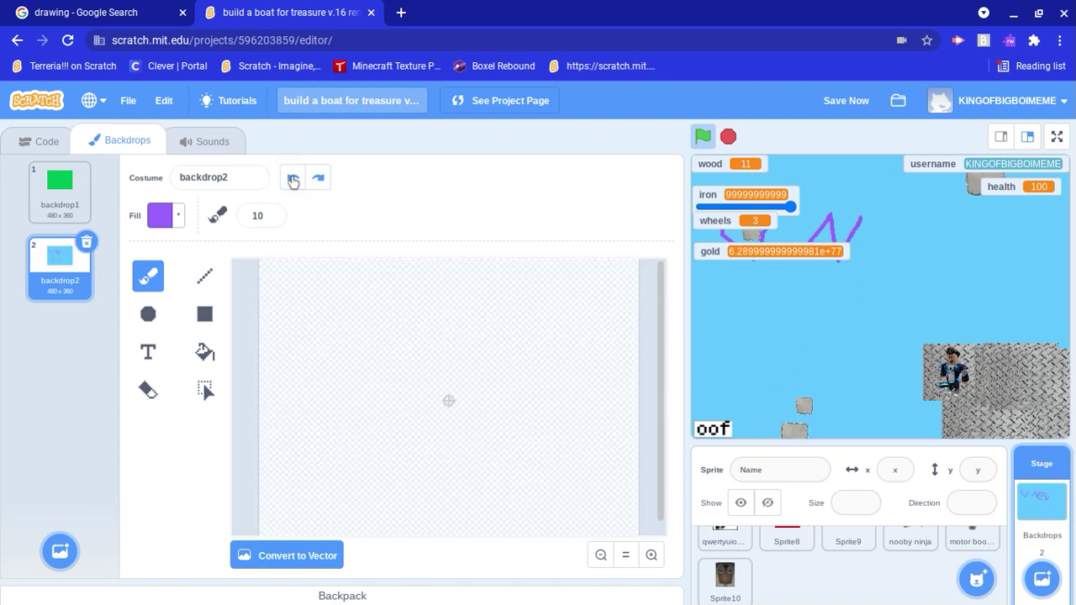
click(291, 181)
click(291, 181)
click(292, 180)
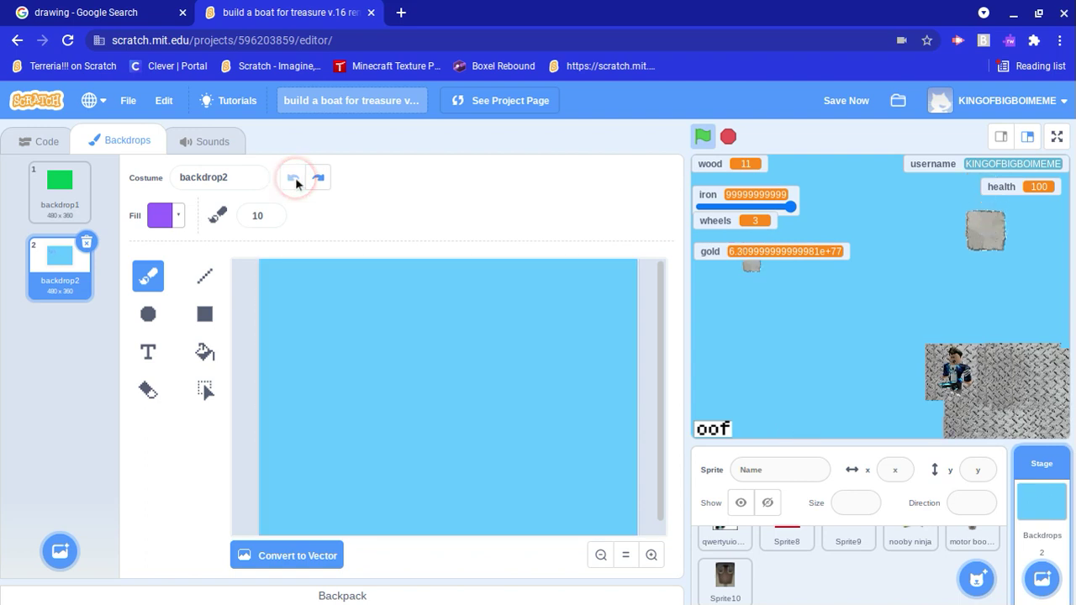
Activate the Text tool for backdrop2 and set its fill to black with saturation 100 and brightness 0.
click(153, 355)
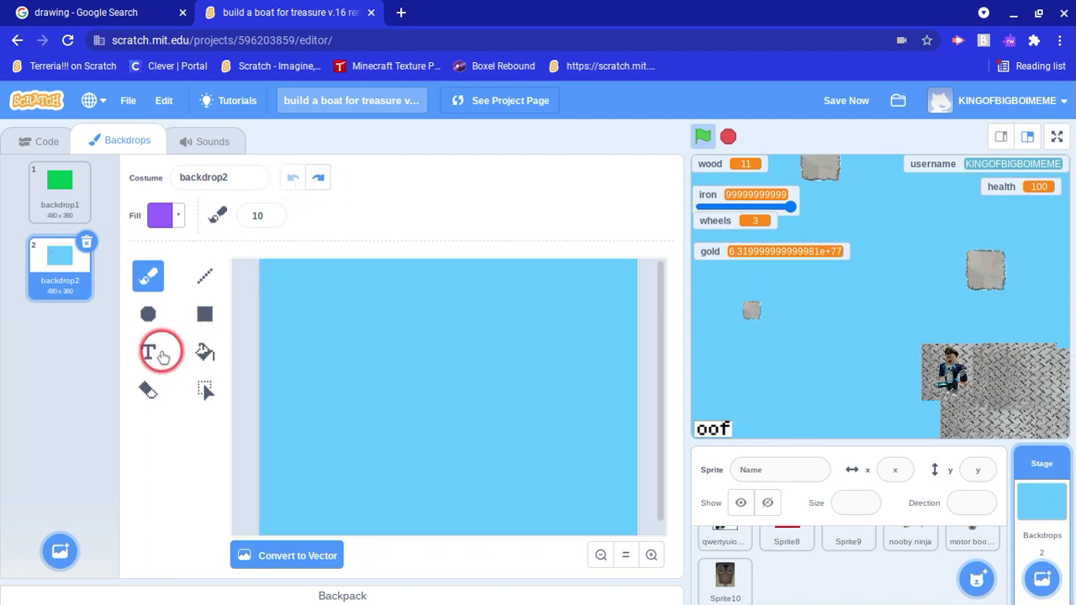
click(164, 216)
drag(164, 380, 101, 371)
drag(164, 321, 307, 335)
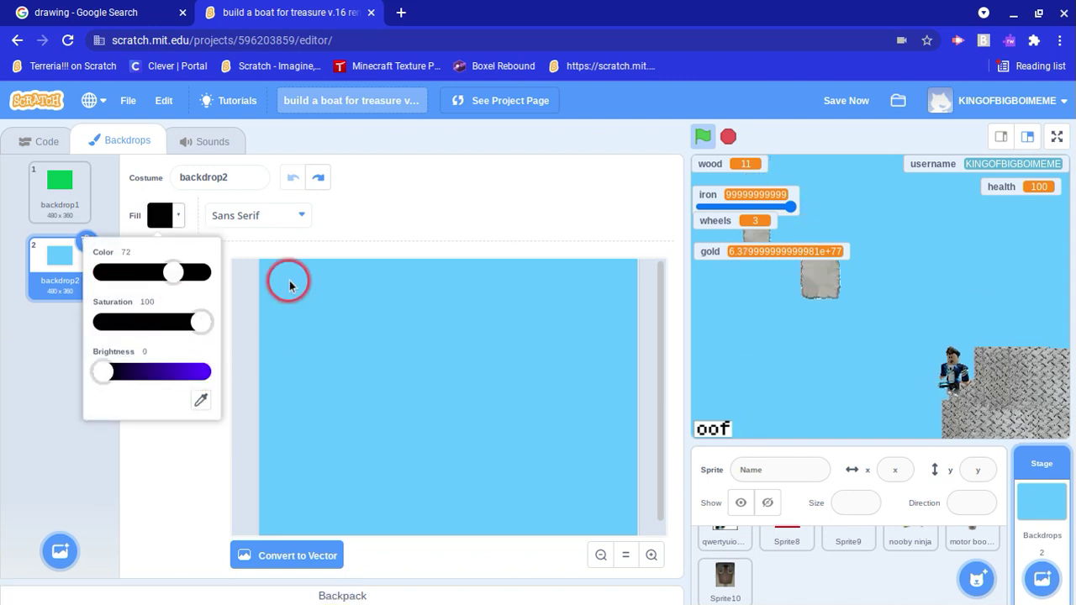
Set the text font to Pixel and start a text box on the middle-left of backdrop2.
click(173, 491)
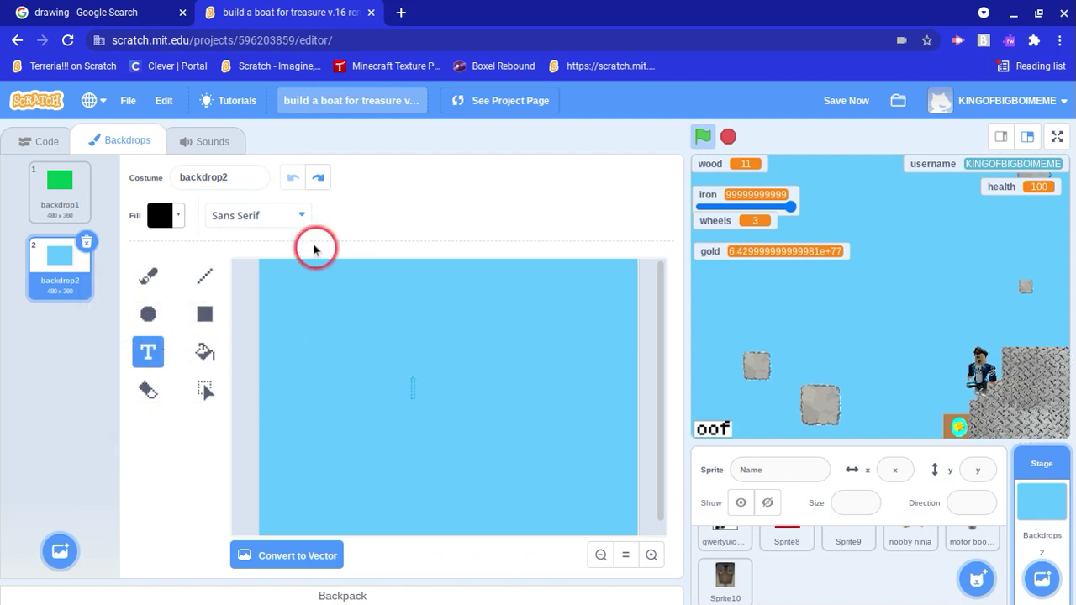
click(301, 216)
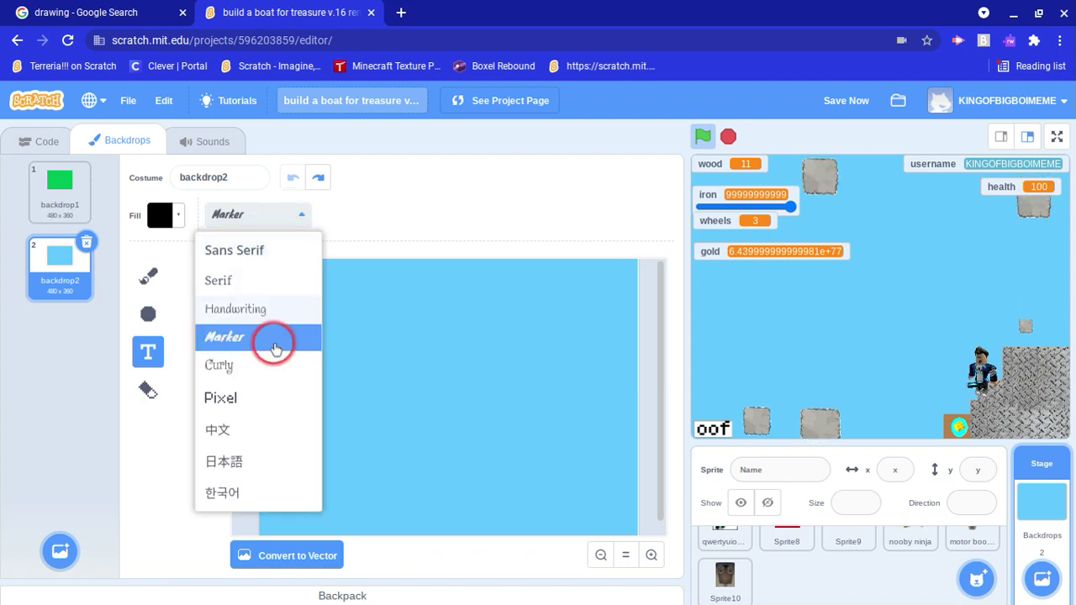
click(238, 398)
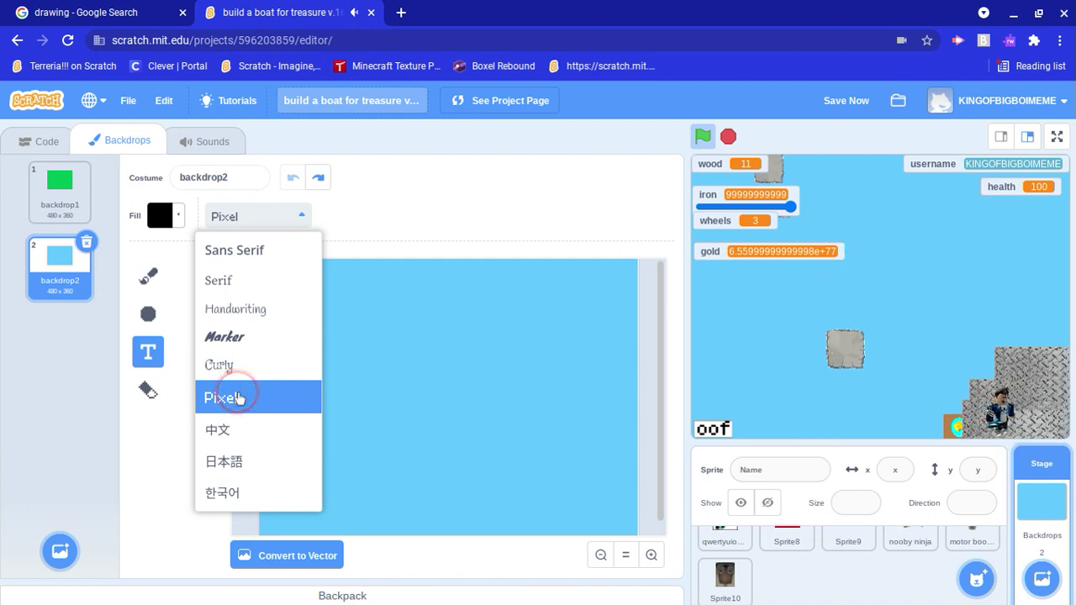
click(230, 409)
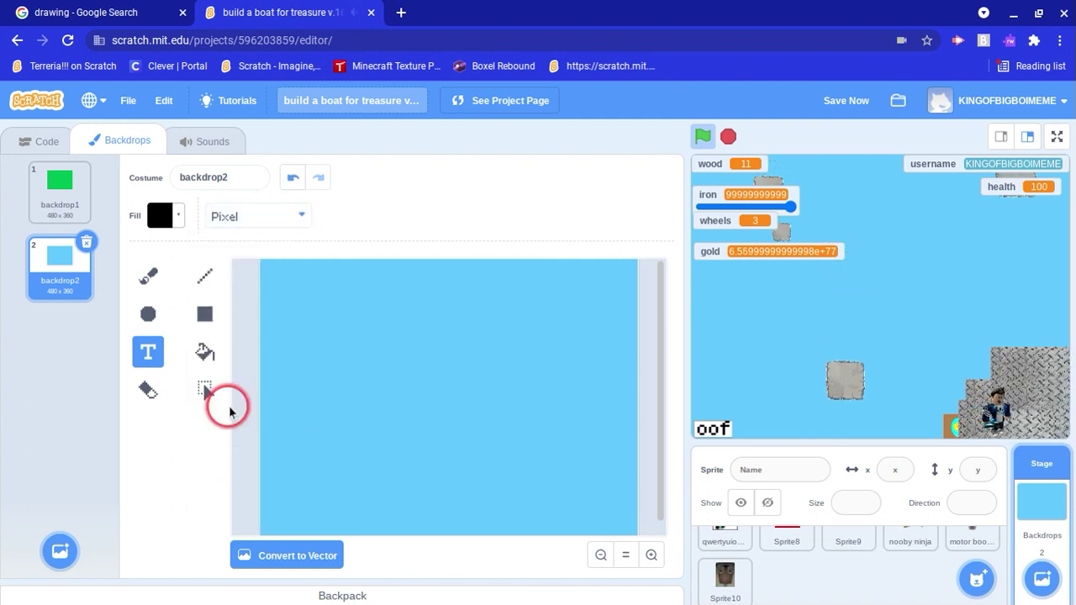
click(339, 397)
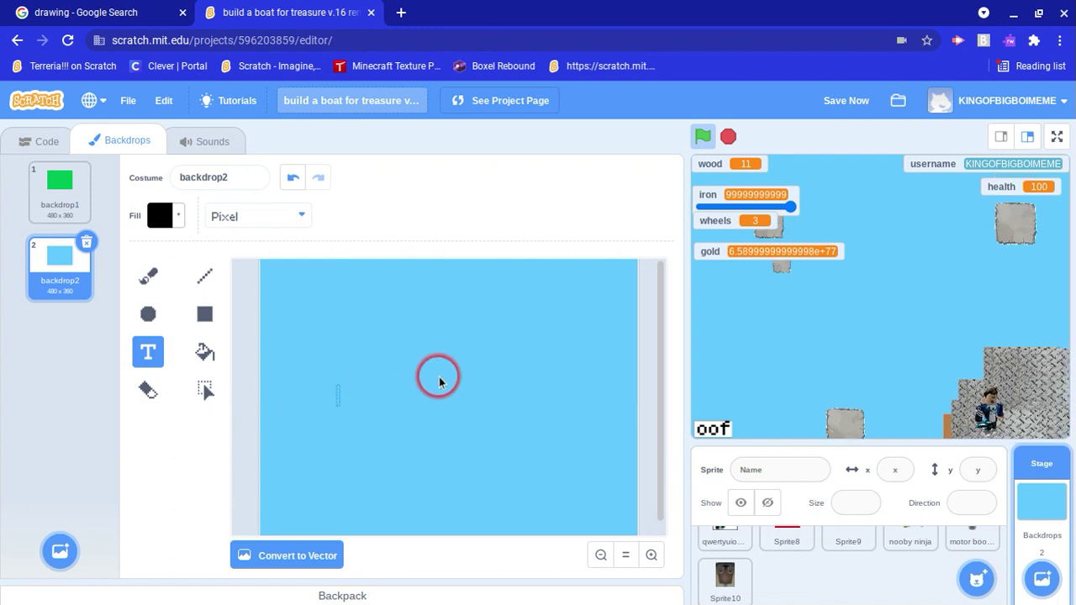
text(U )
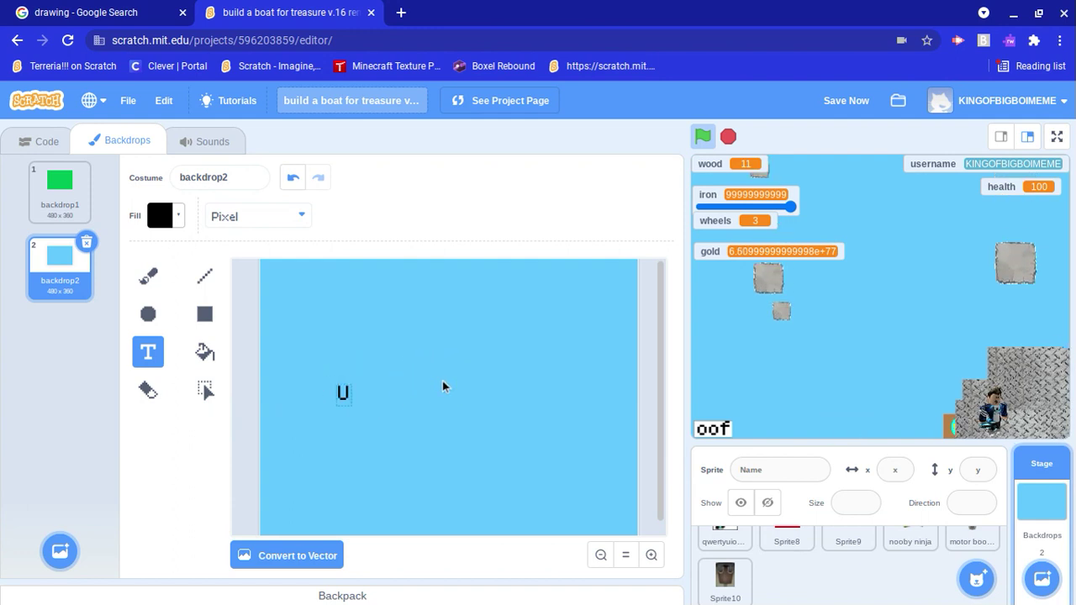
text(H)
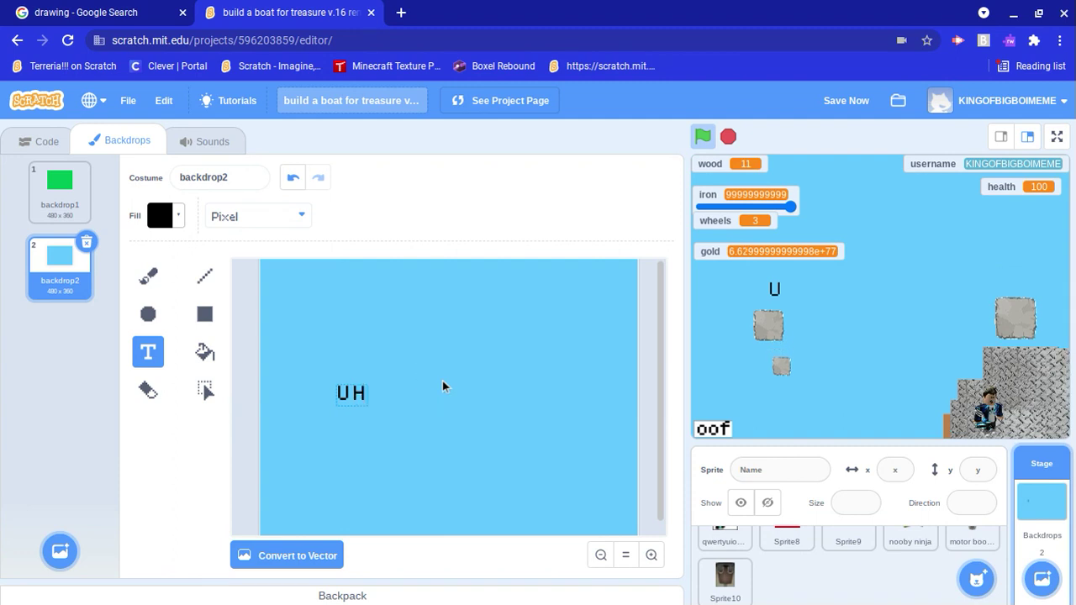
text(EVER)
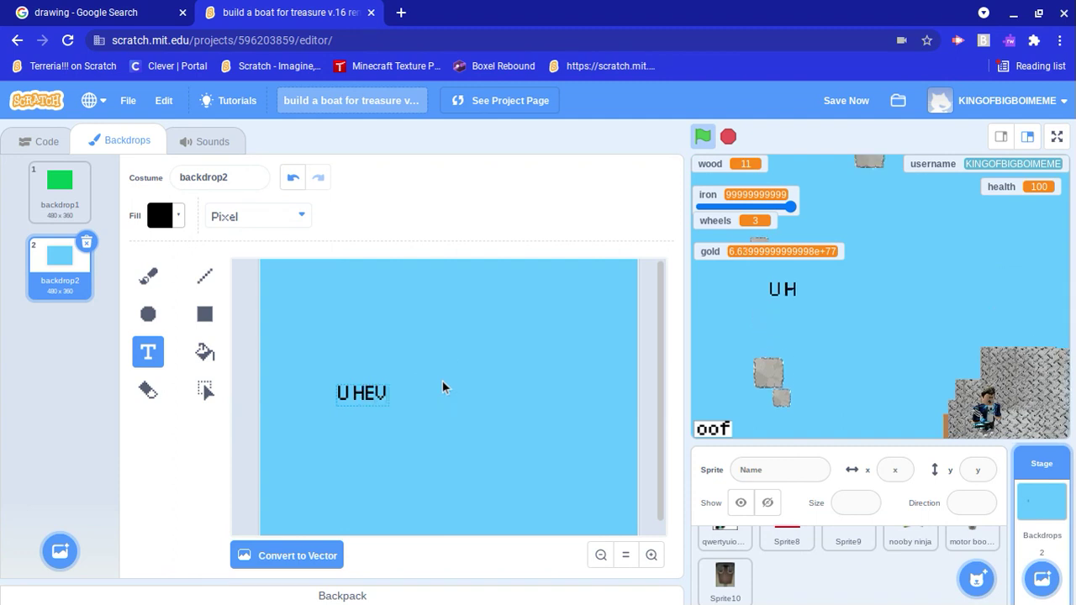
click(443, 384)
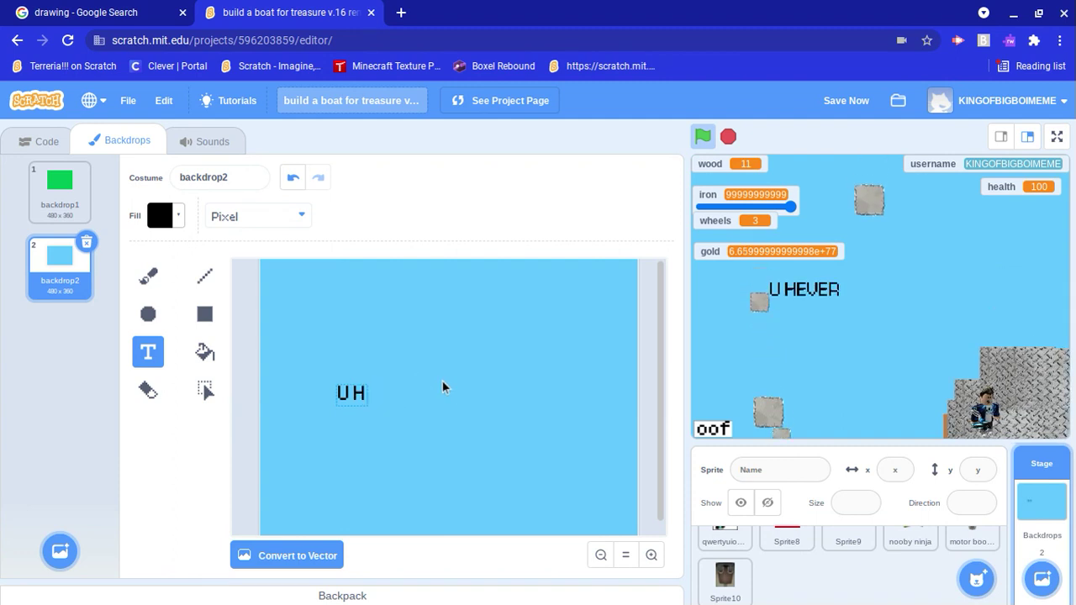
Enter the text "YOU WIL NEVER WIN. HAHA" on backdrop2.
text(YO)
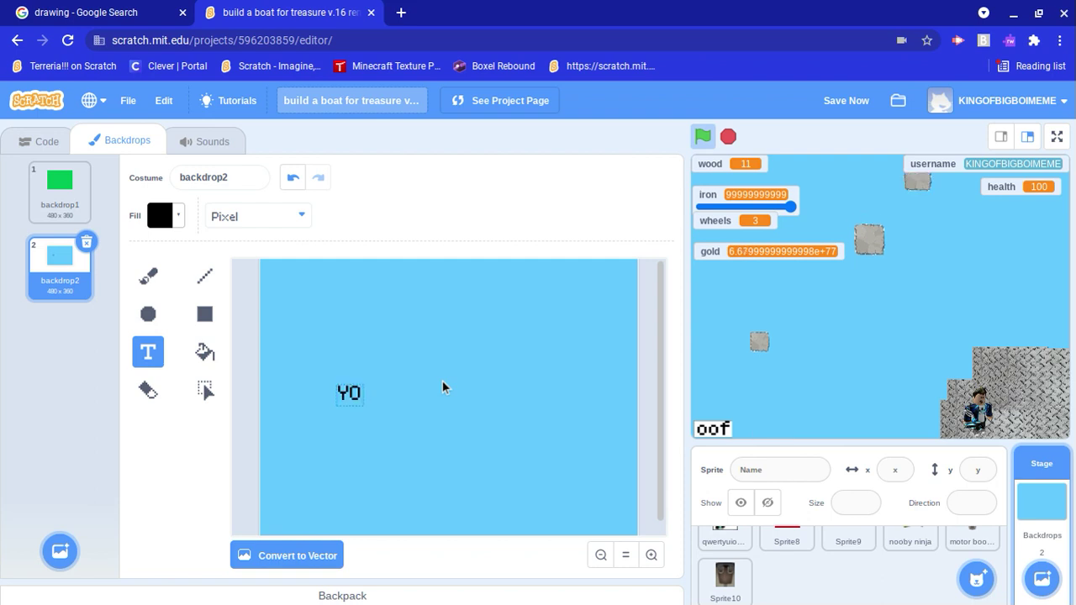
text(U WIL)
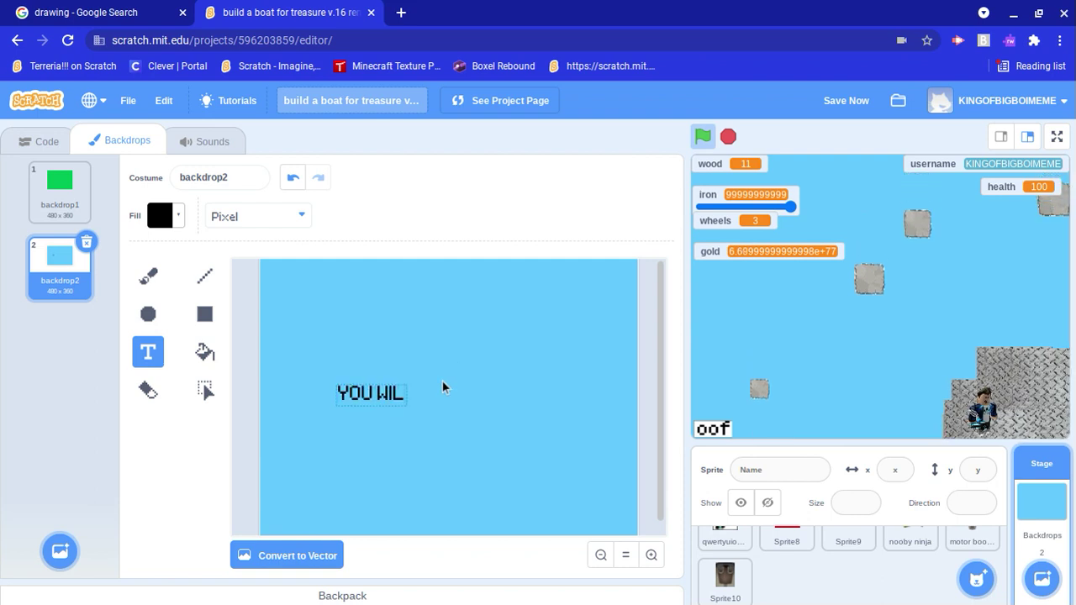
text( NE)
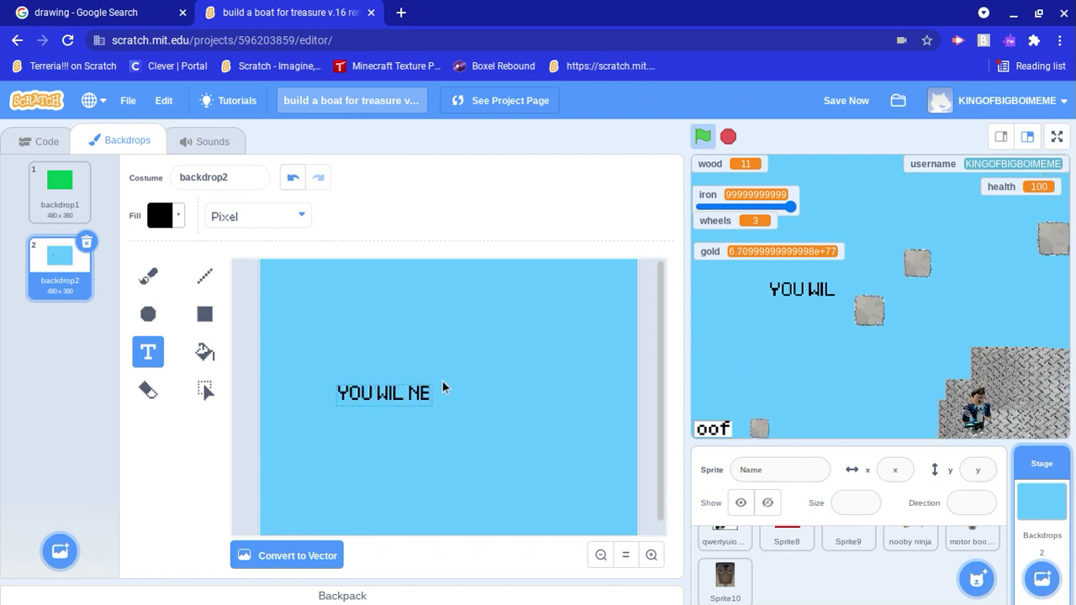
text(VER WIN. HAHA)
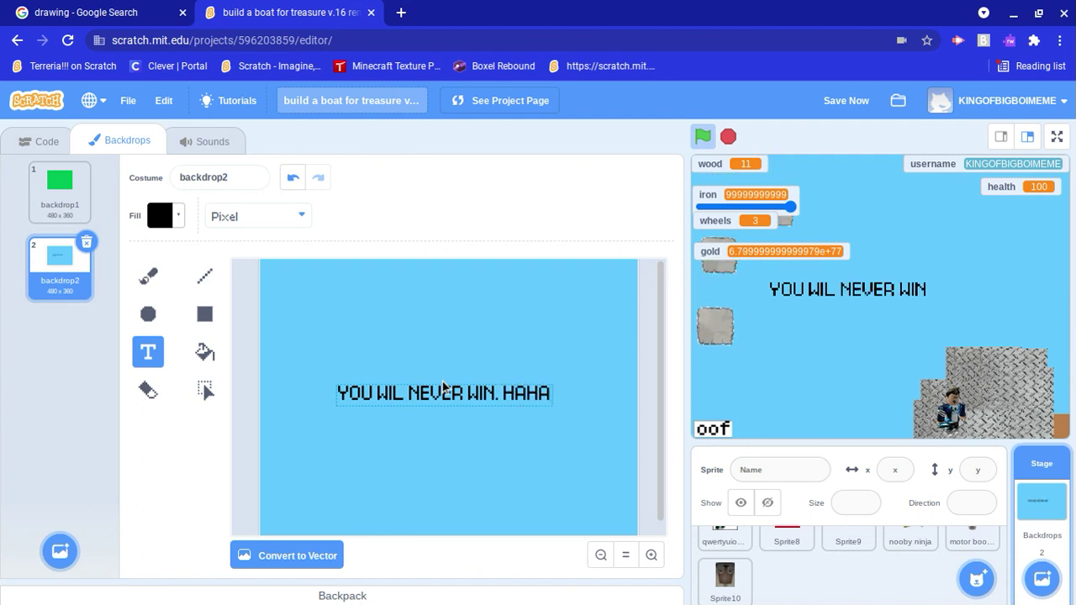
Select the "YOU WIL NEVER WIN. HAHA" text and move it slightly upward on backdrop2.
mouse_move(445, 387)
mouse_down()
mouse_move(495, 409)
mouse_move(421, 403)
mouse_move(435, 367)
mouse_move(429, 389)
mouse_move(381, 391)
mouse_move(182, 365)
mouse_move(206, 384)
mouse_up()
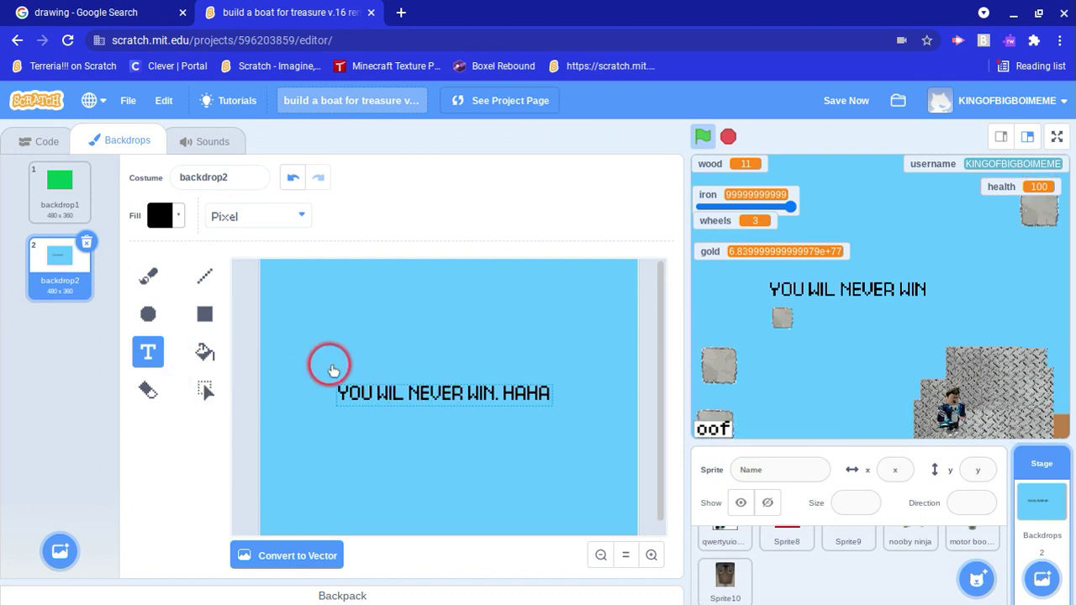
click(346, 380)
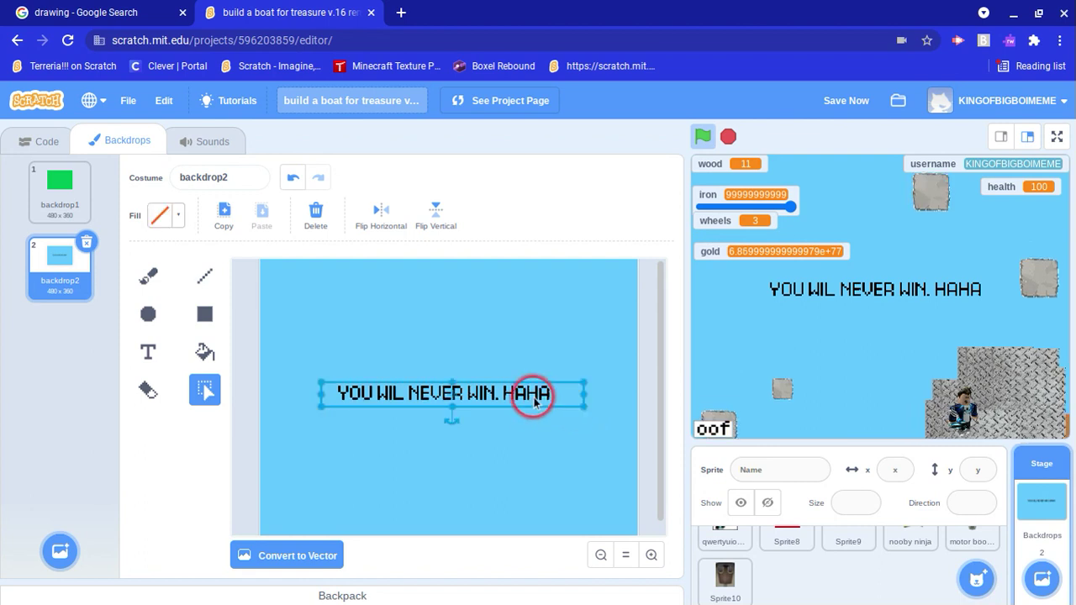
drag(530, 395, 535, 373)
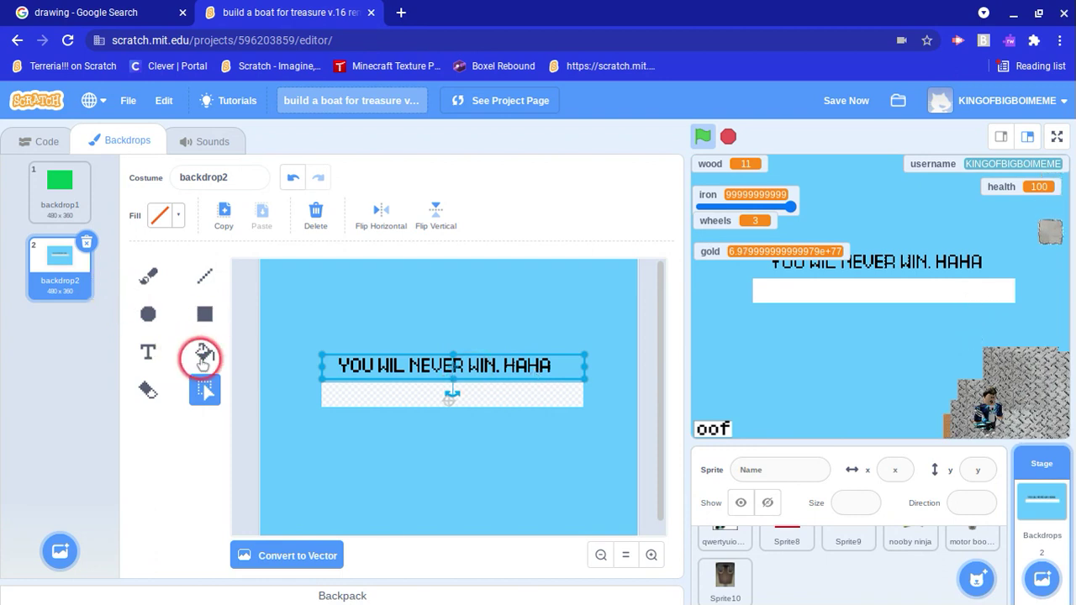
Cover the empty strip below the text with a filled cyan rectangle using color 50, saturation 100 and brightness 100.
click(168, 212)
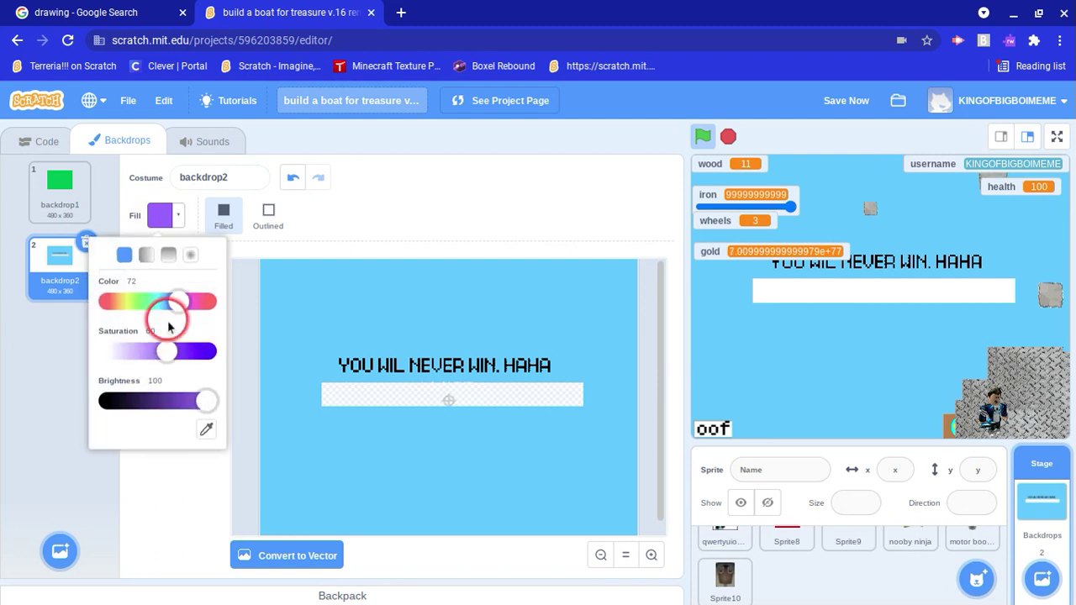
drag(163, 348, 165, 311)
drag(318, 384, 586, 408)
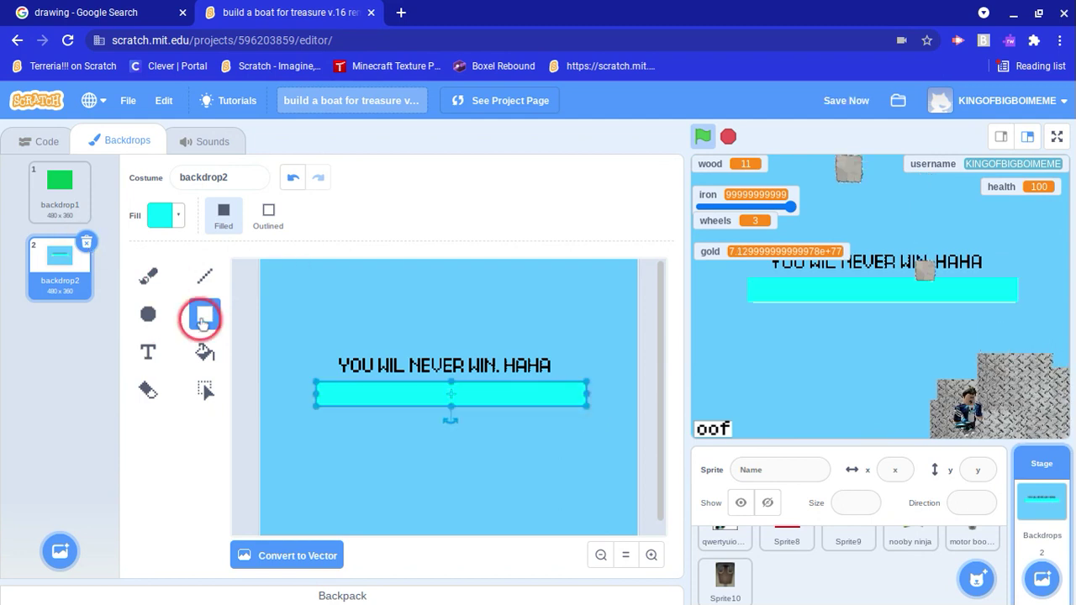
Draw two vertical cyan zigzags across the left part of backdrop2 with the Line tool at width 10.
click(207, 275)
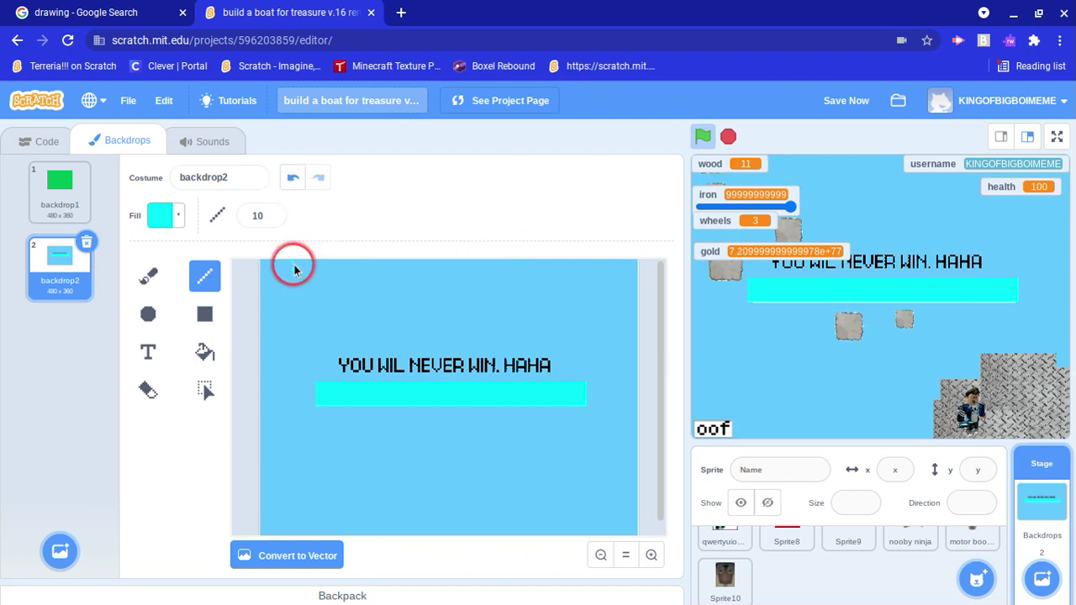
drag(295, 279, 307, 315)
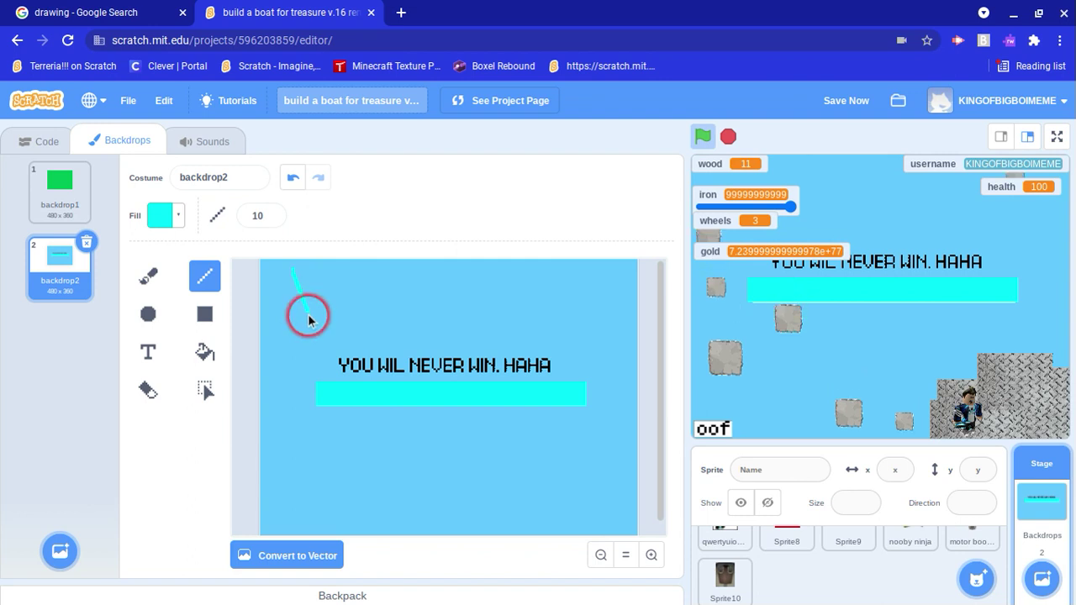
mouse_move(286, 359)
mouse_down()
mouse_move(322, 434)
mouse_move(271, 521)
mouse_move(295, 522)
mouse_move(310, 473)
mouse_move(300, 492)
mouse_up()
drag(300, 492, 314, 513)
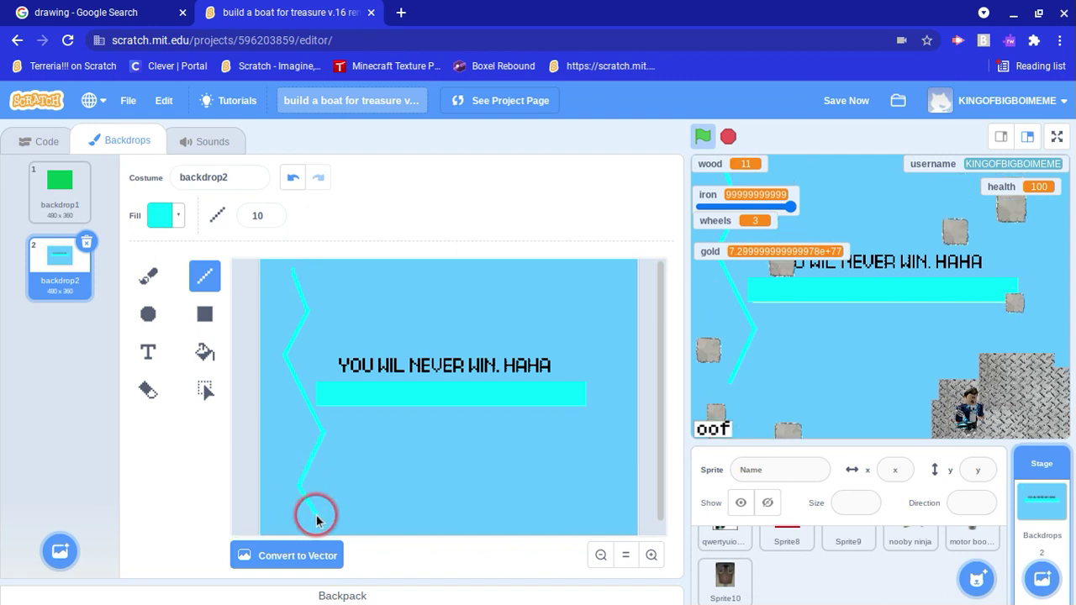
mouse_move(388, 286)
mouse_down()
mouse_move(372, 315)
mouse_move(388, 337)
mouse_move(385, 330)
mouse_move(351, 381)
mouse_move(380, 434)
mouse_move(324, 510)
mouse_move(381, 461)
mouse_move(356, 480)
mouse_up()
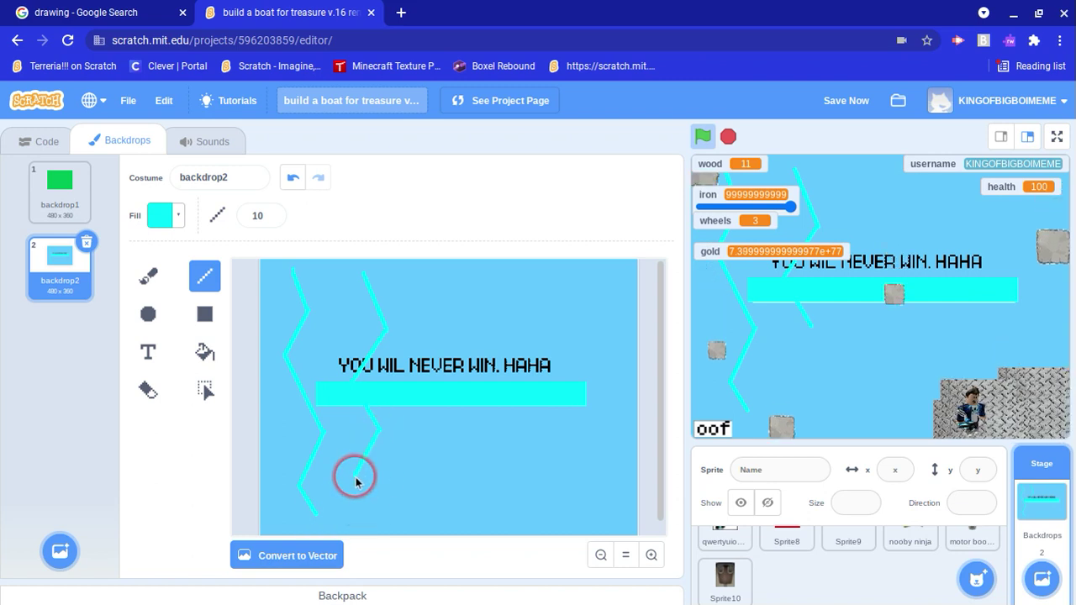
drag(388, 525, 389, 525)
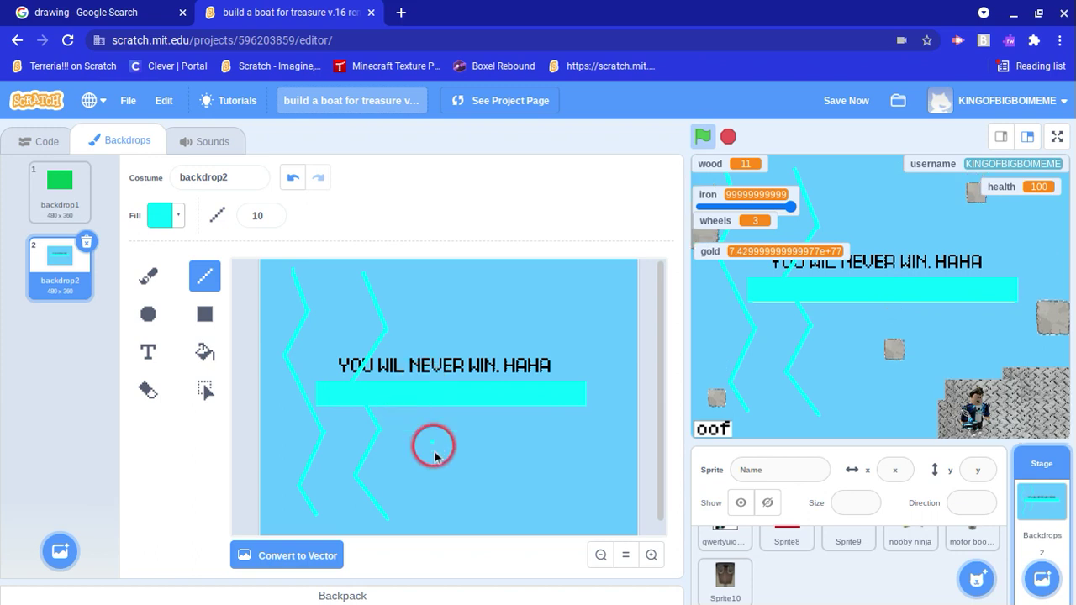
Draw three more vertical cyan zigzags across the middle and right part of backdrop2 at line width 10.
drag(465, 283, 426, 329)
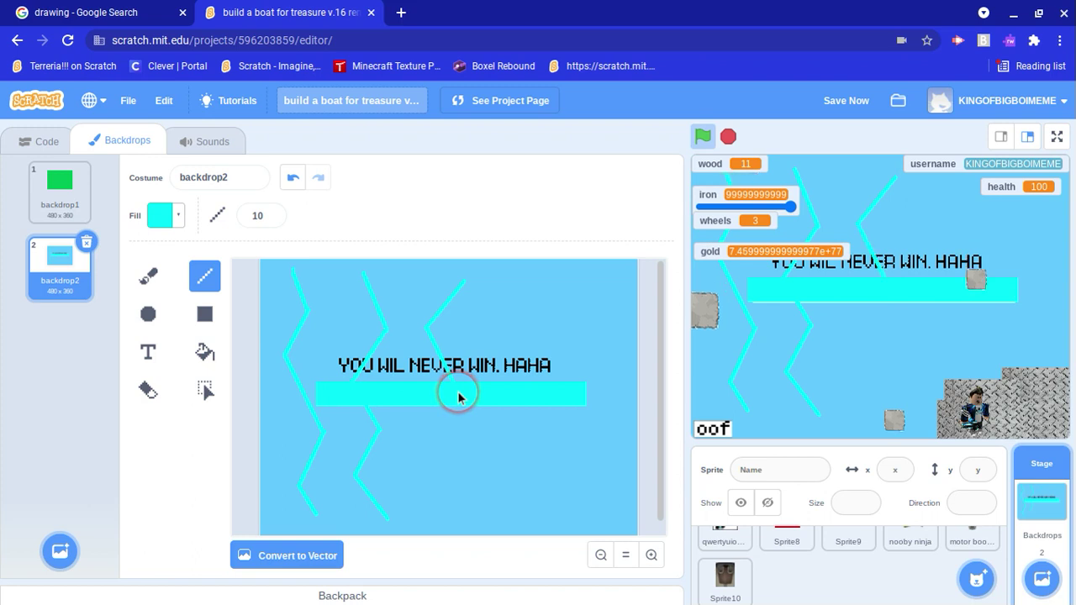
drag(458, 398, 419, 434)
drag(418, 434, 447, 493)
drag(447, 493, 413, 518)
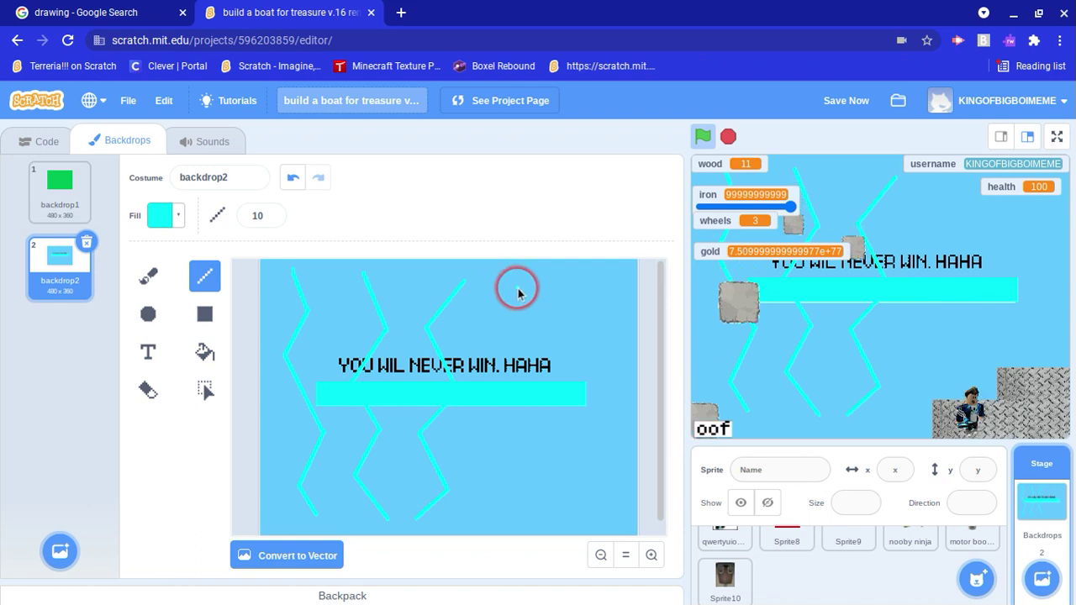
mouse_move(513, 288)
mouse_down()
mouse_move(482, 308)
mouse_move(482, 328)
mouse_up()
mouse_move(482, 328)
mouse_down()
mouse_move(507, 392)
mouse_move(442, 445)
mouse_move(496, 409)
mouse_move(482, 435)
mouse_move(516, 486)
mouse_move(483, 522)
mouse_up()
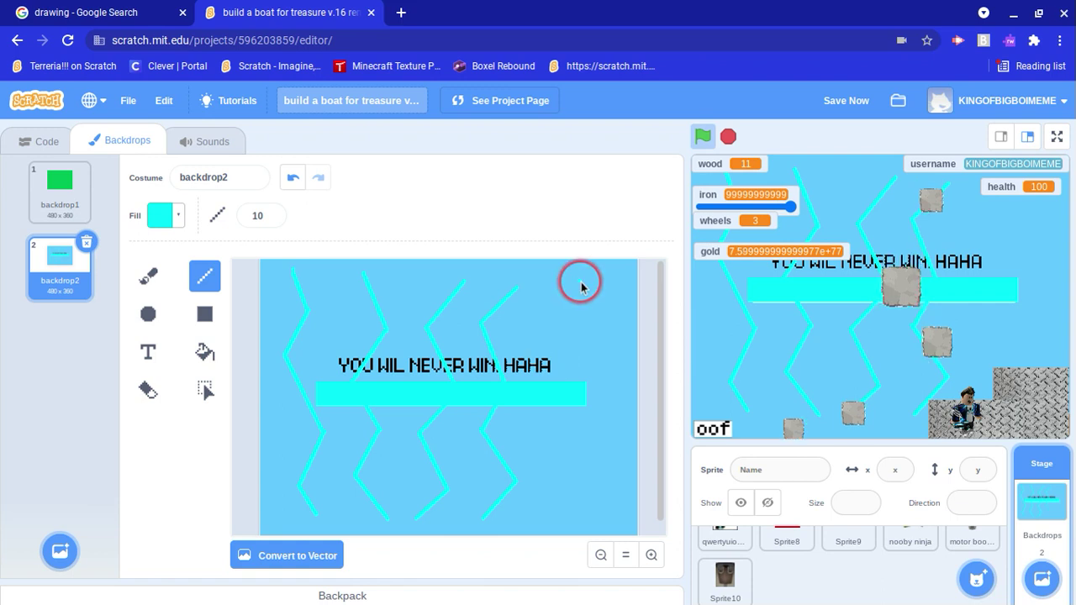
mouse_move(579, 281)
mouse_down()
mouse_move(546, 312)
mouse_move(571, 362)
mouse_up()
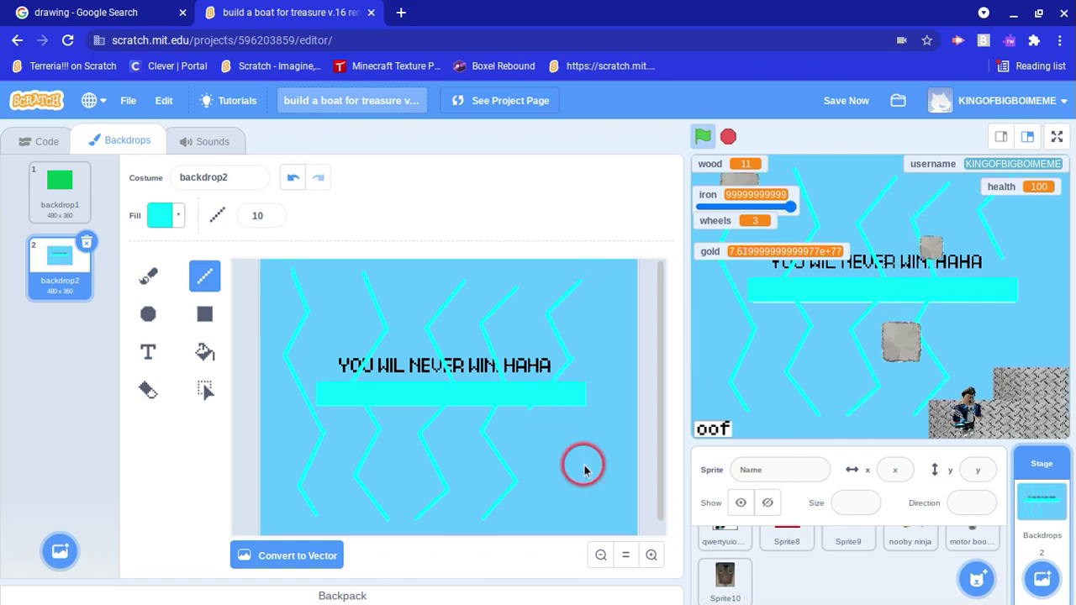
mouse_move(584, 469)
mouse_down()
mouse_move(586, 481)
mouse_move(543, 514)
mouse_up()
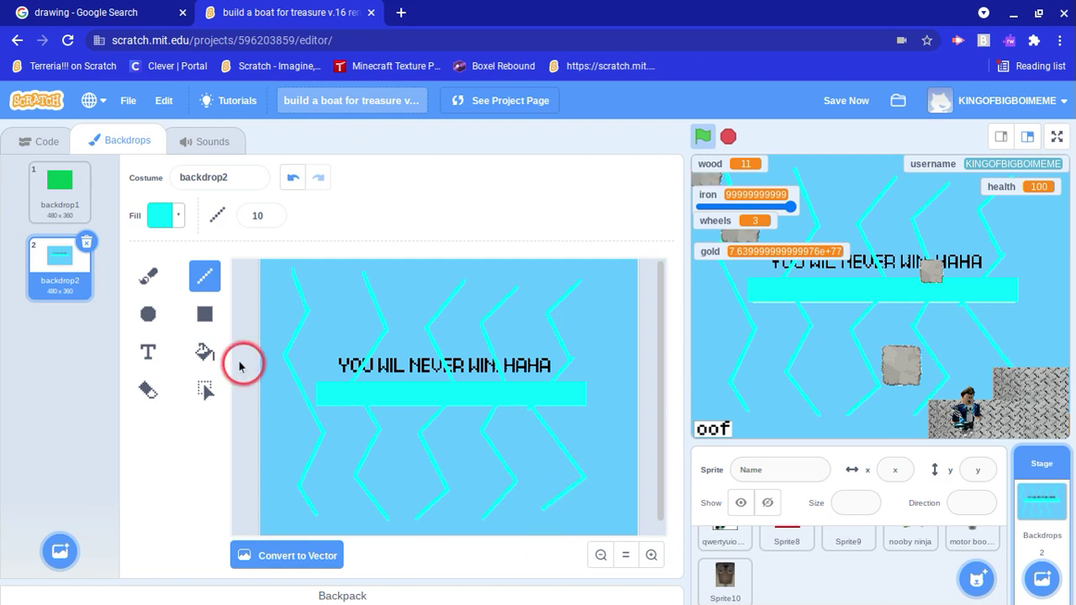
Fill the backdrop2 background and the cyan bar below the text with blue, using color 59, saturation 100 and brightness 100.
click(205, 352)
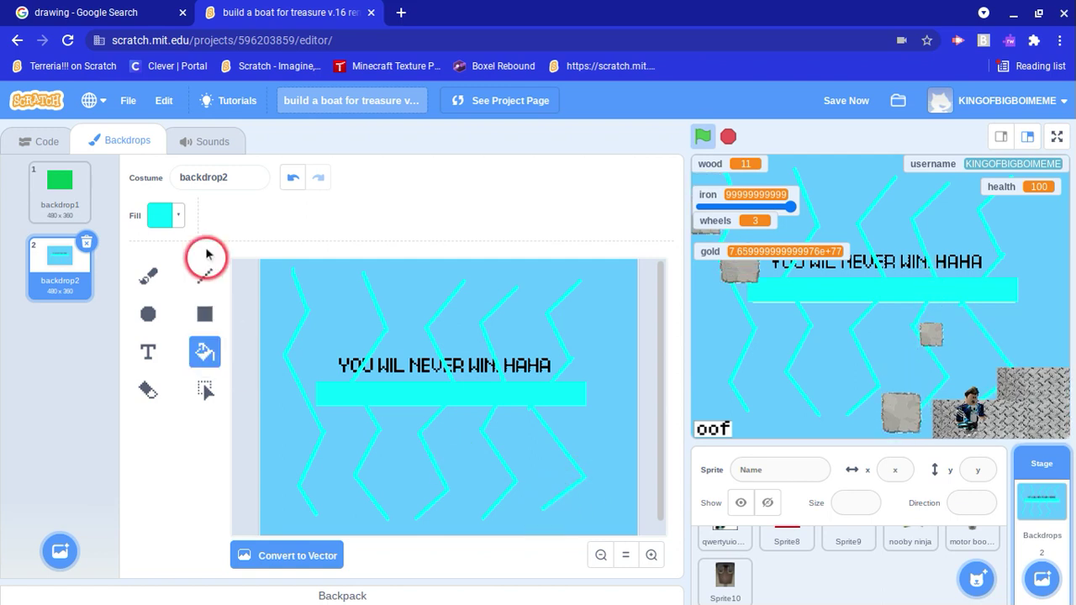
click(172, 215)
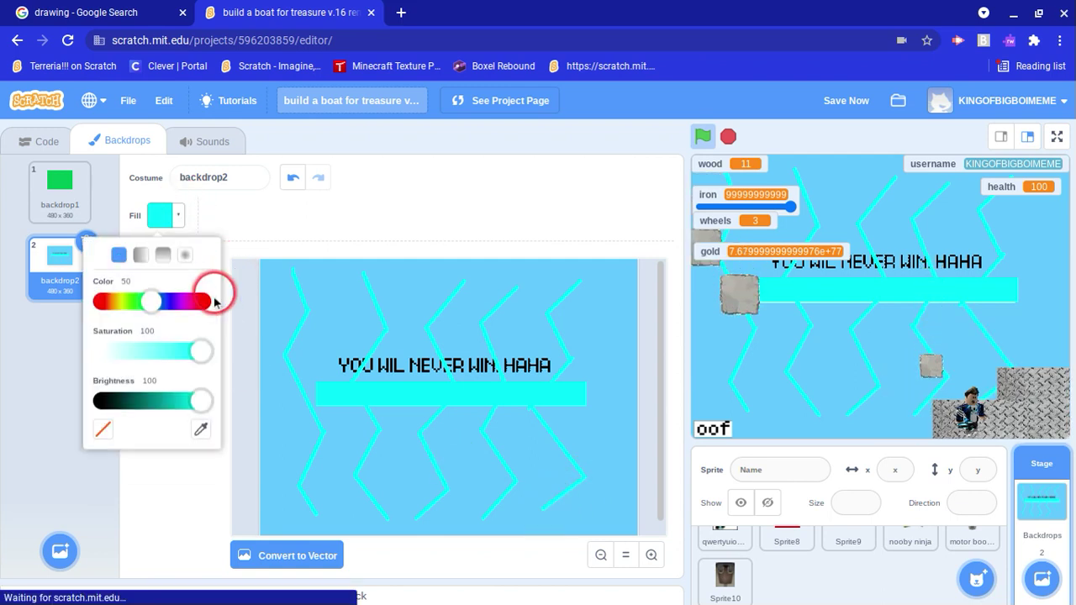
click(167, 301)
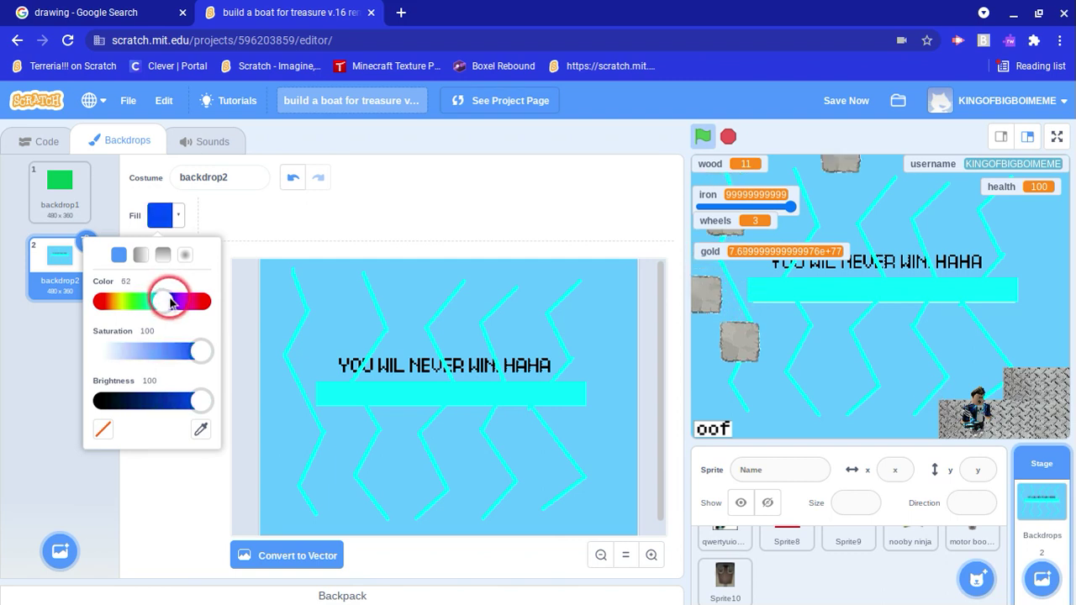
click(160, 301)
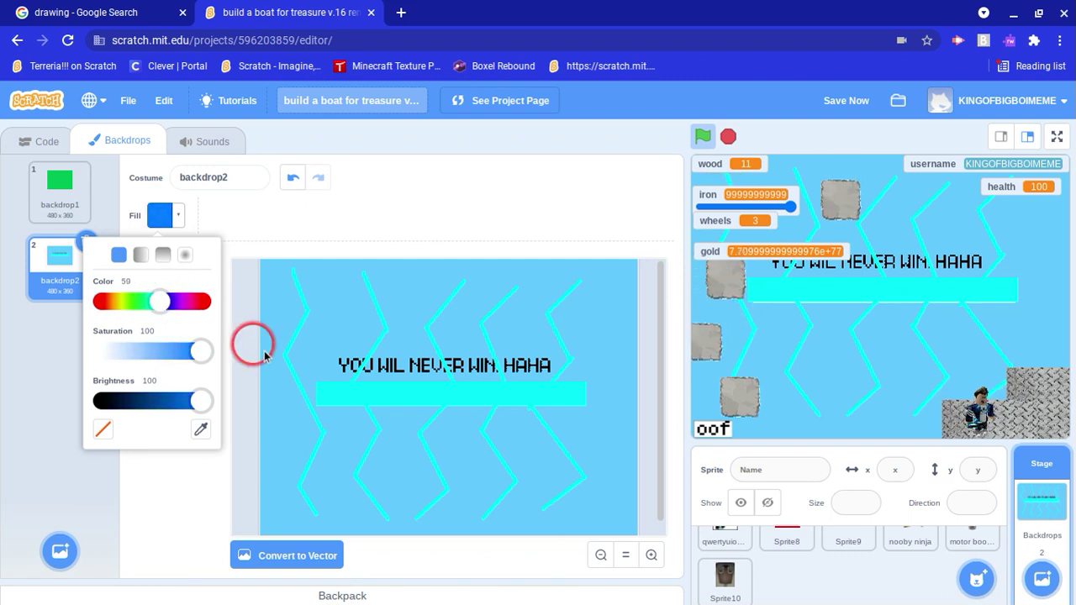
click(278, 411)
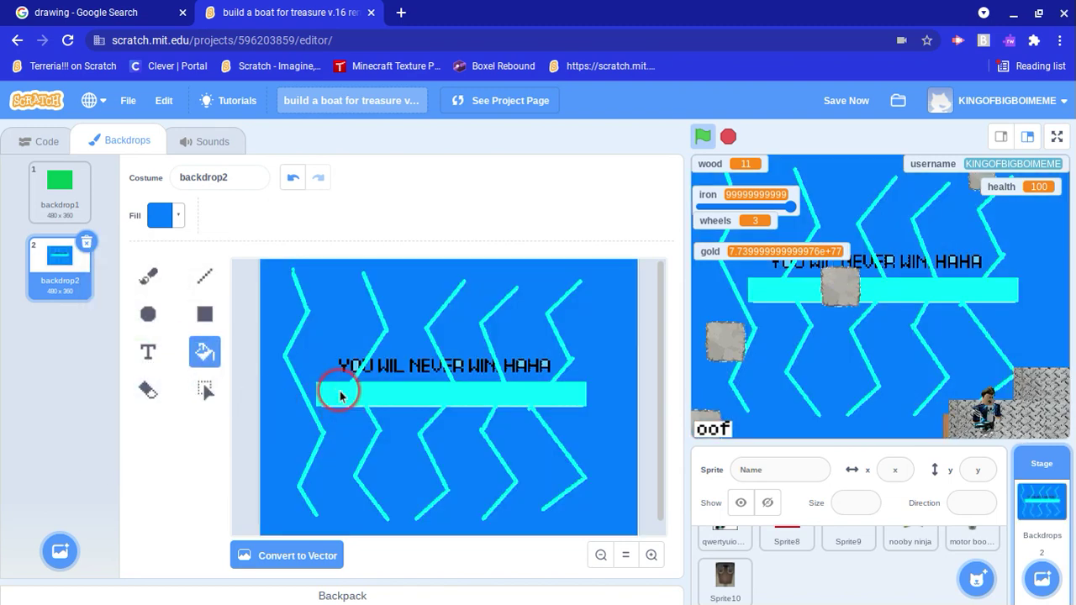
click(340, 398)
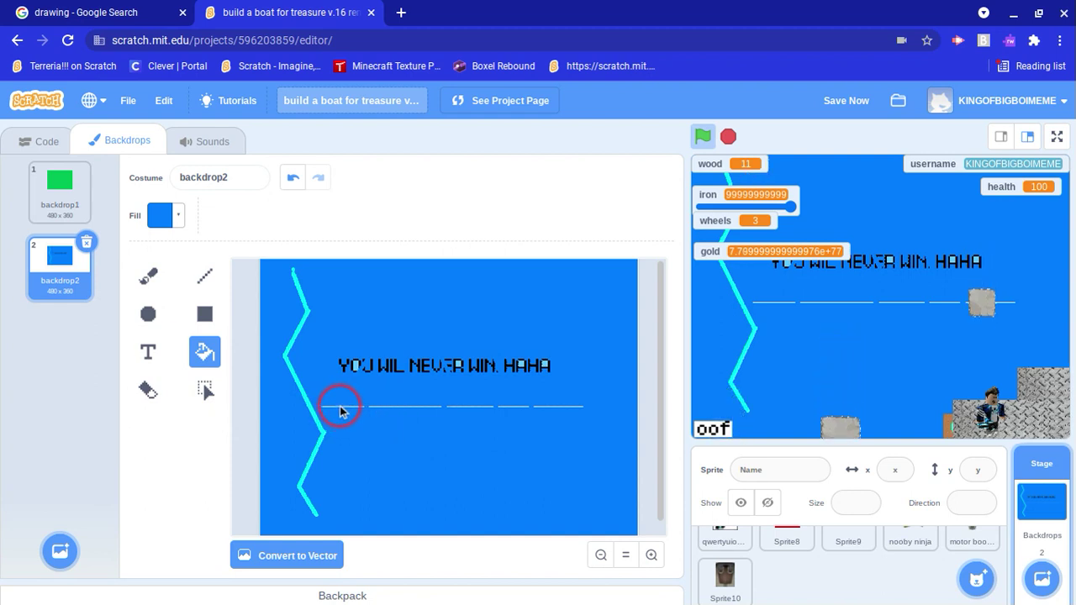
Cover the thin broken line below the text on backdrop2 with filled blue rectangles.
click(204, 313)
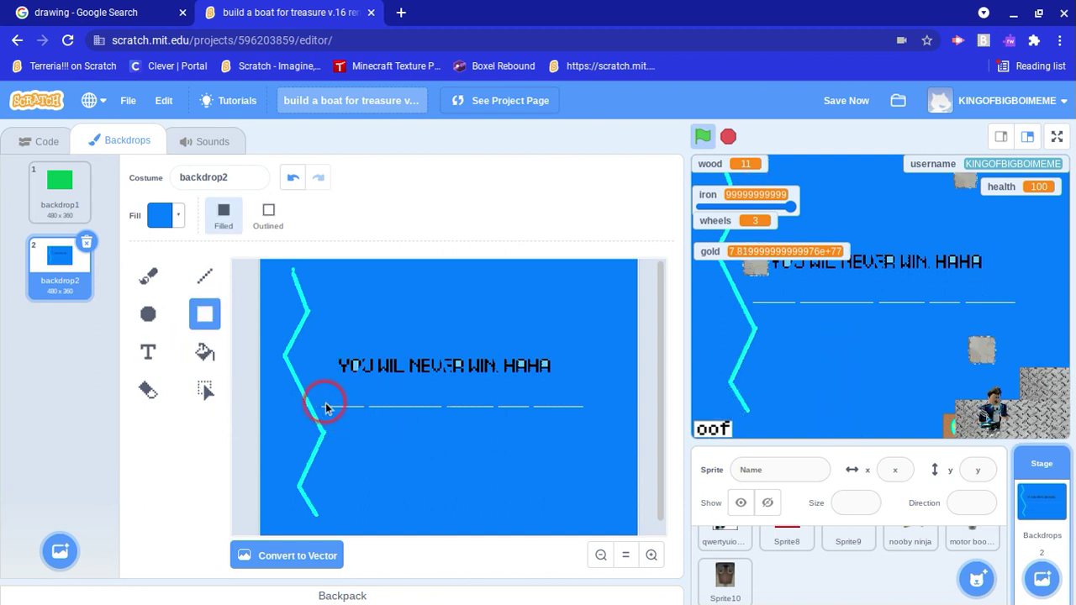
drag(312, 409, 356, 420)
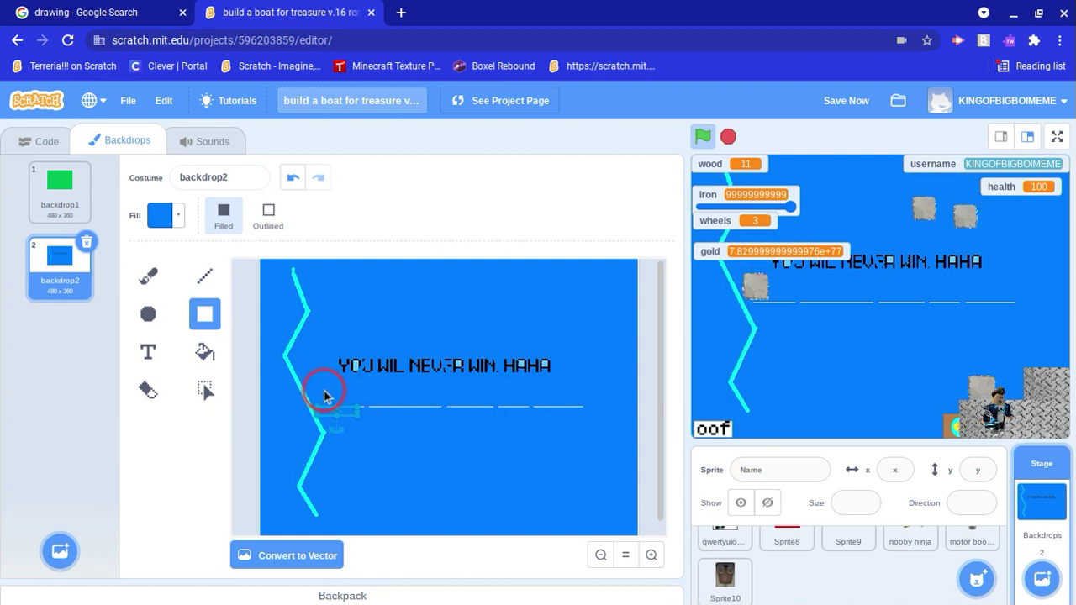
click(336, 403)
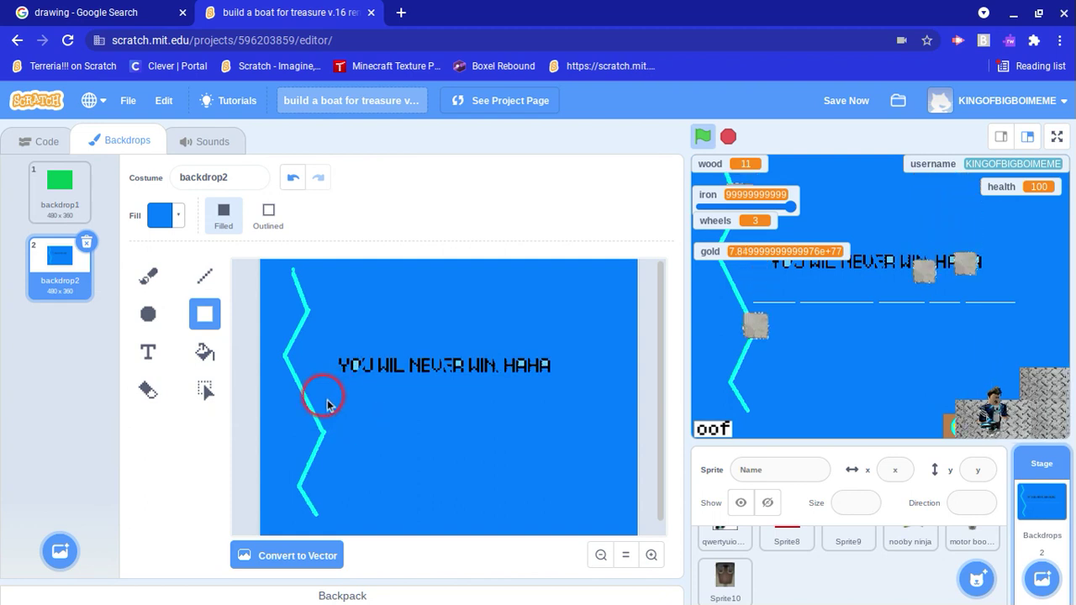
key(ctrl+z)
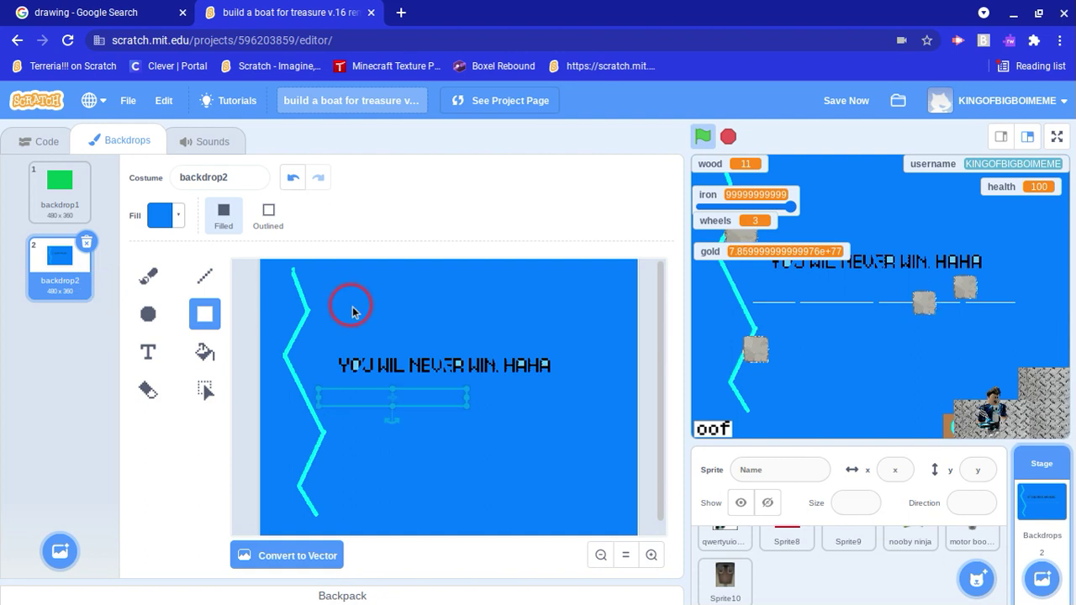
click(205, 313)
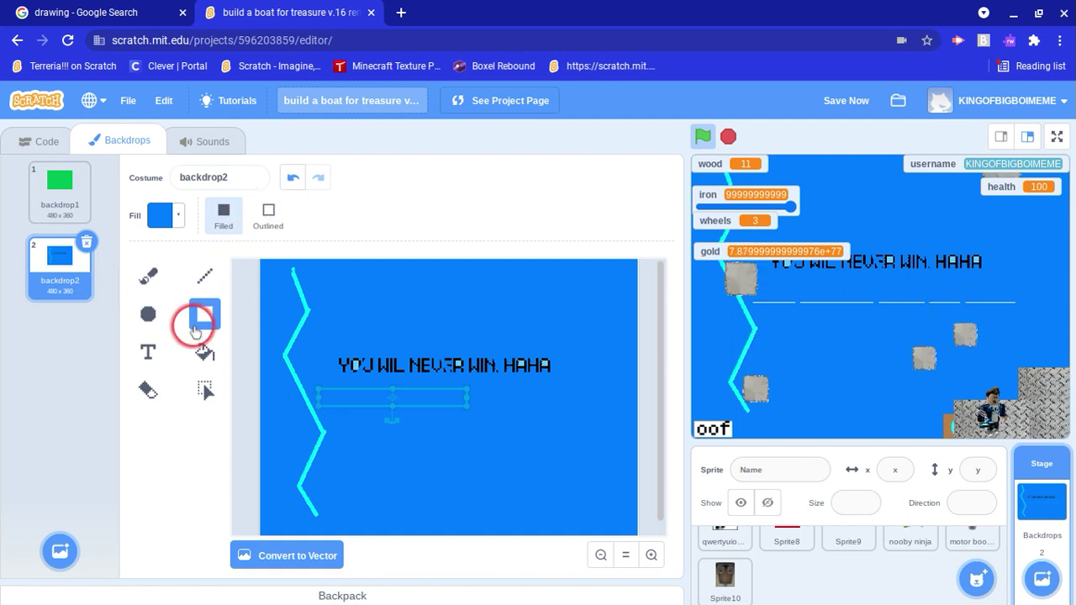
Redraw the top segment of the leftmost zigzag with the Line tool in cyan, using color 50, saturation 100 and brightness 100.
click(205, 281)
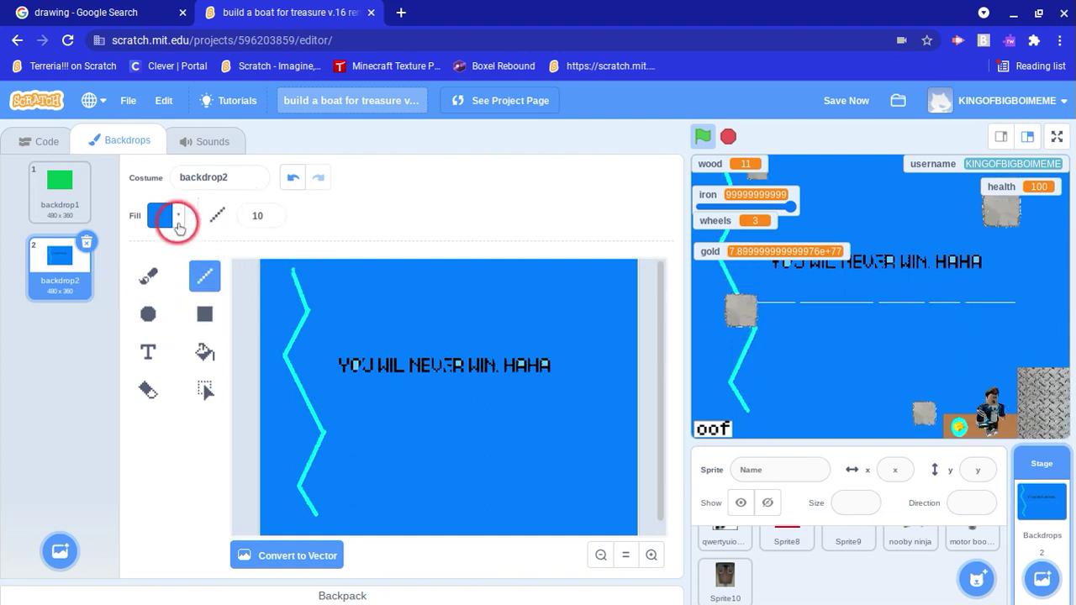
click(175, 216)
click(198, 319)
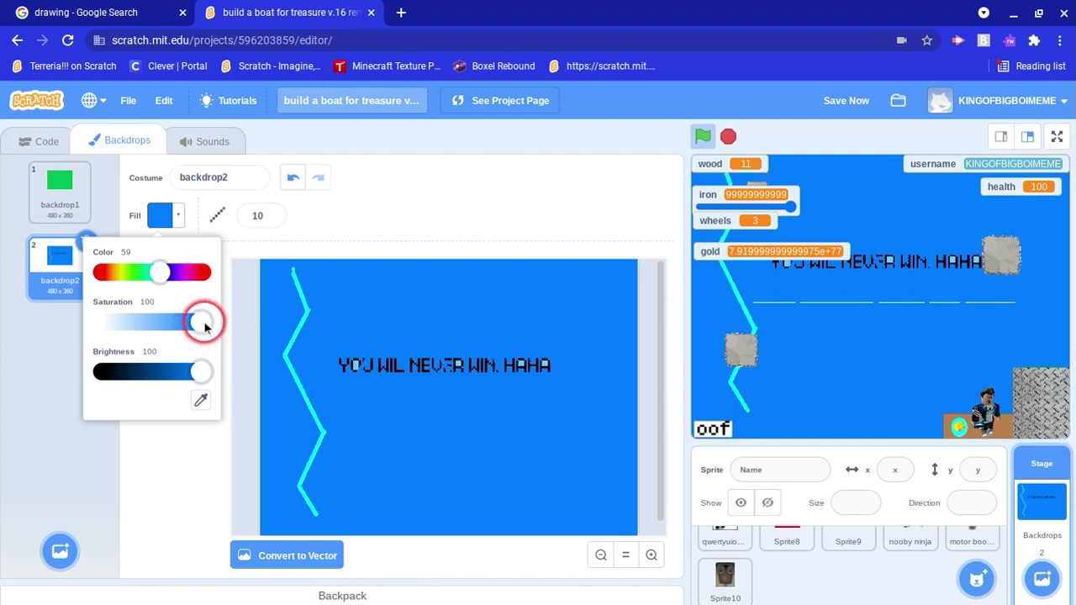
click(166, 270)
drag(165, 270, 156, 271)
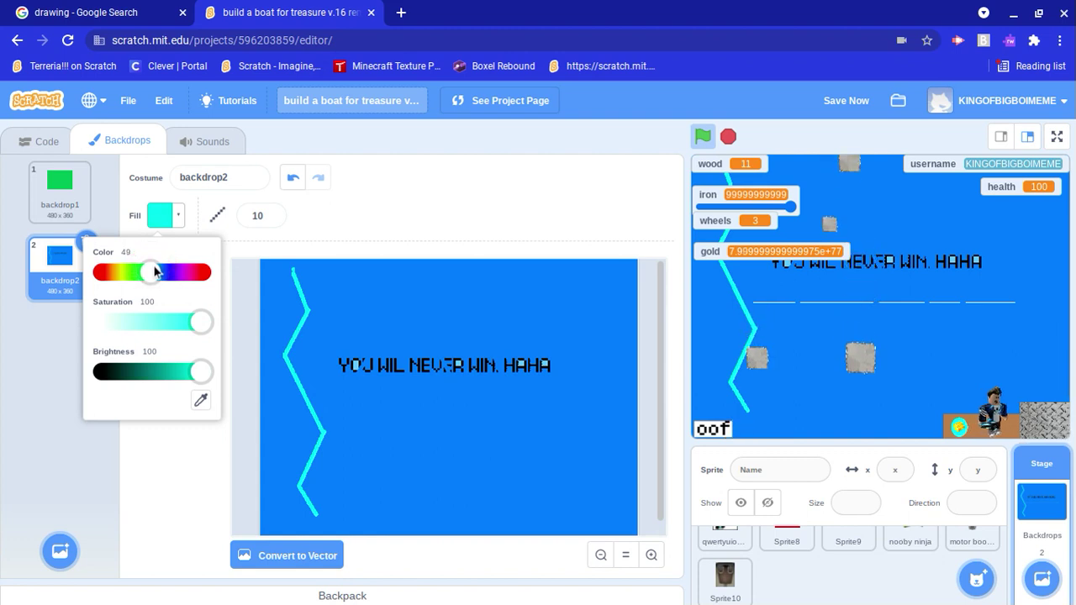
click(289, 280)
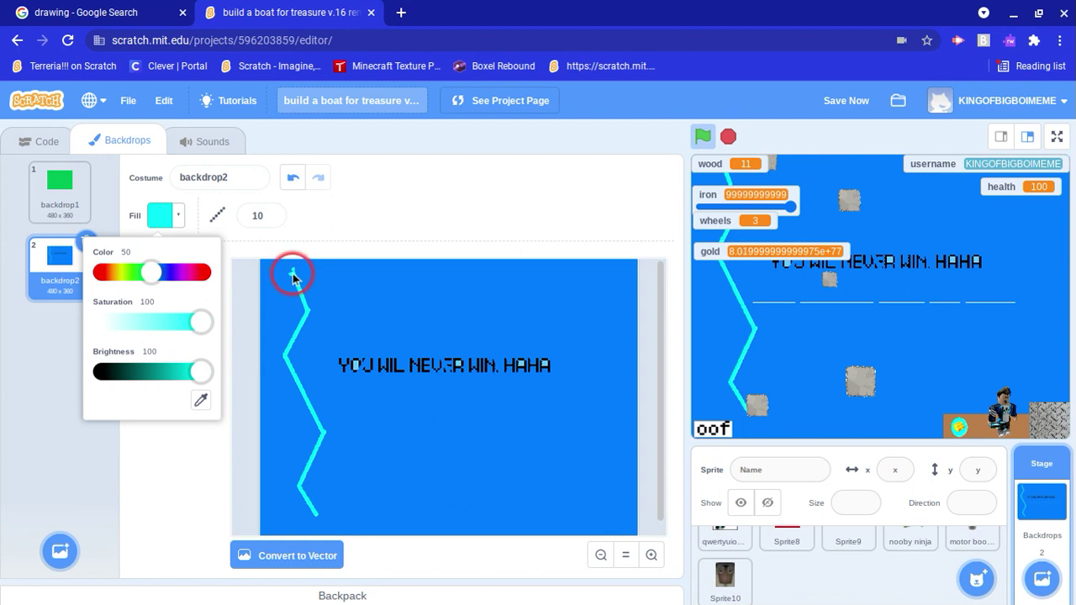
click(307, 313)
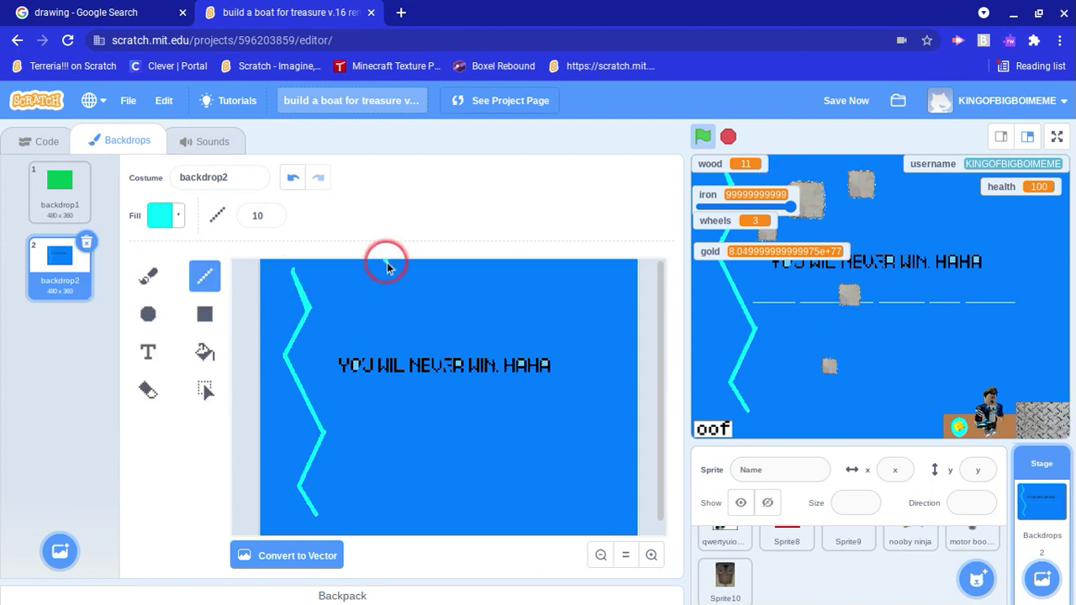
Draw a second vertical cyan zigzag through the start of the text at line width 10, undoing the misplaced segments.
mouse_move(386, 265)
mouse_down()
mouse_move(353, 296)
mouse_move(400, 317)
mouse_up()
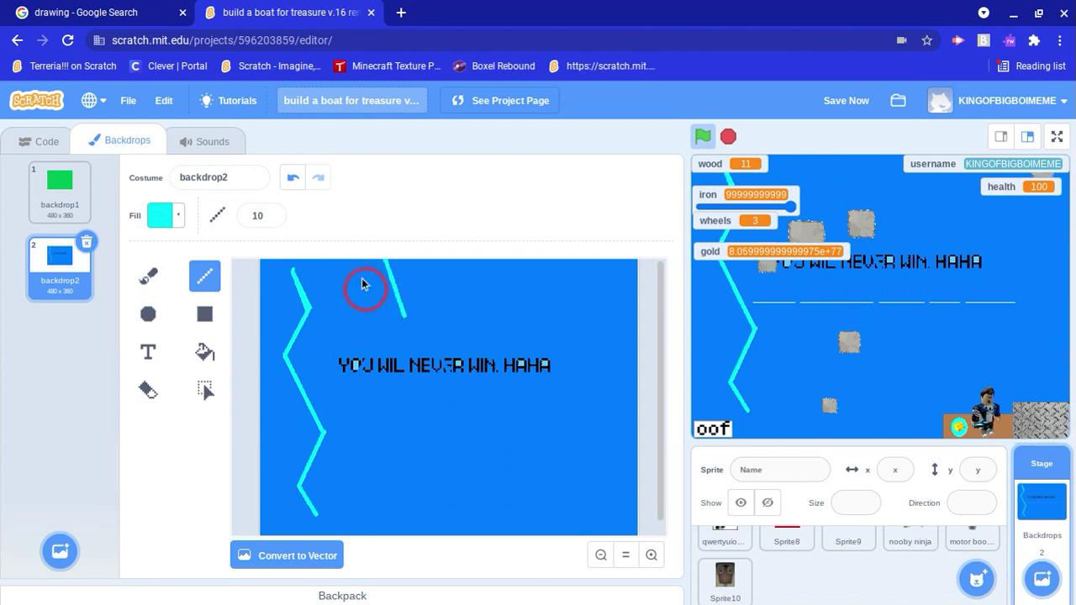
drag(349, 261, 386, 340)
click(292, 178)
click(292, 178)
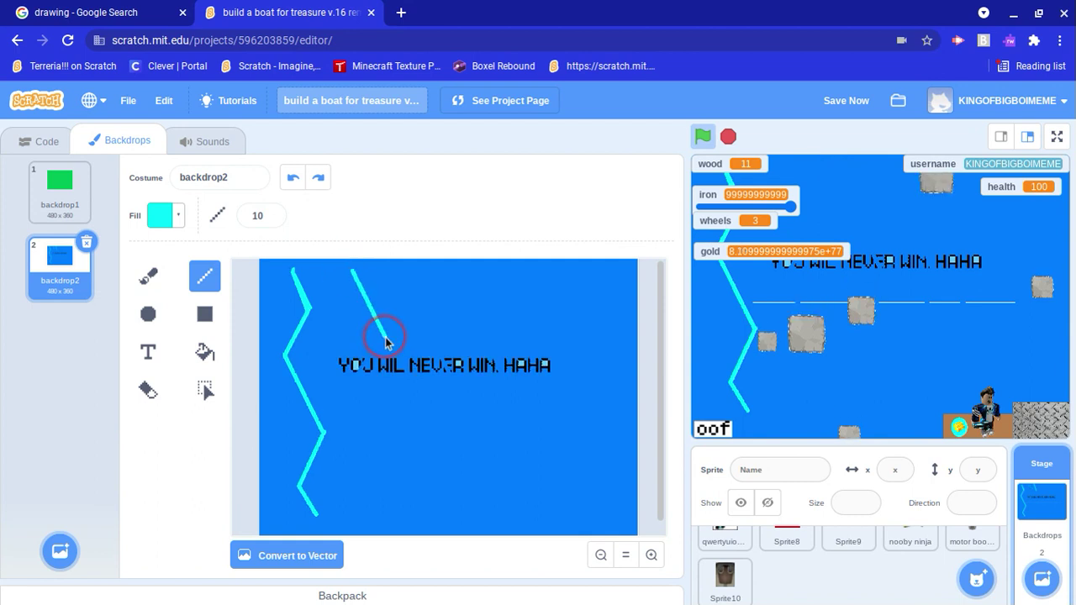
drag(364, 378, 350, 385)
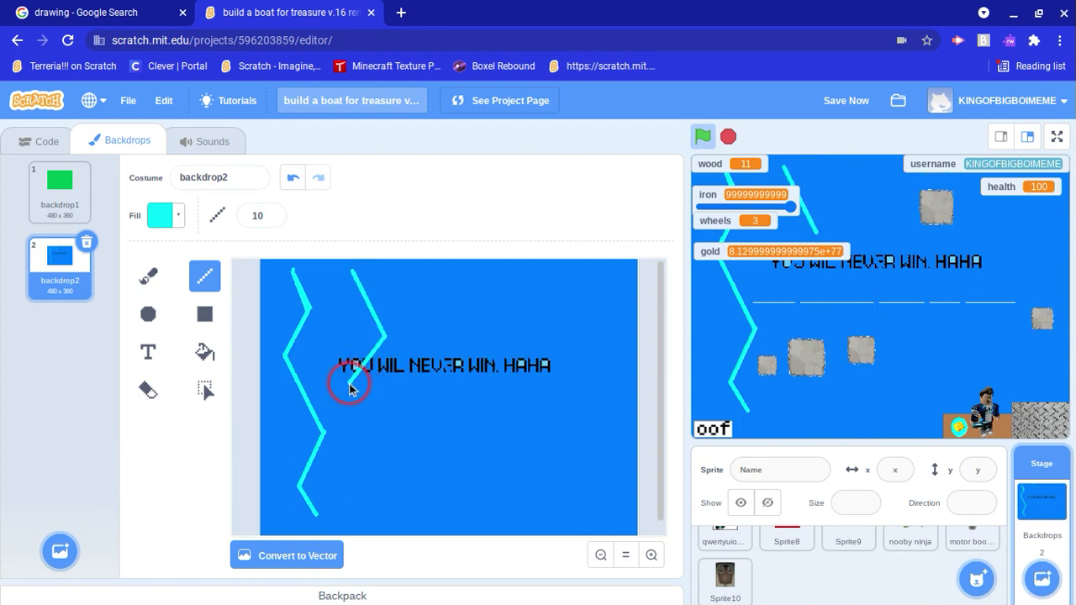
mouse_move(380, 443)
mouse_down()
mouse_move(398, 445)
mouse_move(361, 472)
mouse_move(403, 502)
mouse_move(407, 492)
mouse_up()
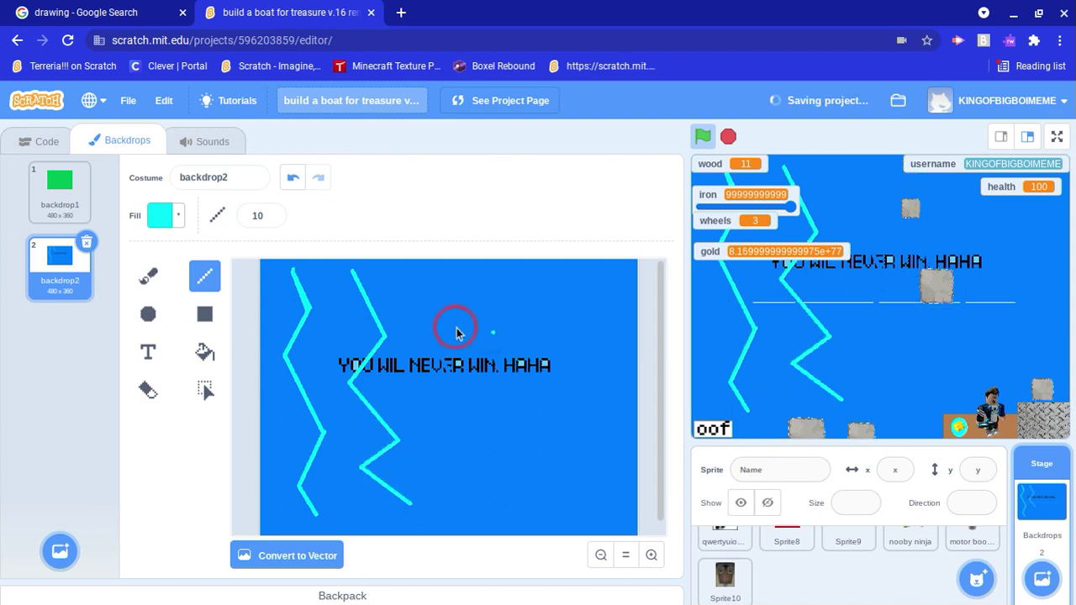
Draw two more vertical cyan zigzags, one through the middle of the text and one through the word HAHA.
mouse_move(453, 285)
mouse_down()
mouse_move(481, 327)
mouse_move(450, 360)
mouse_up()
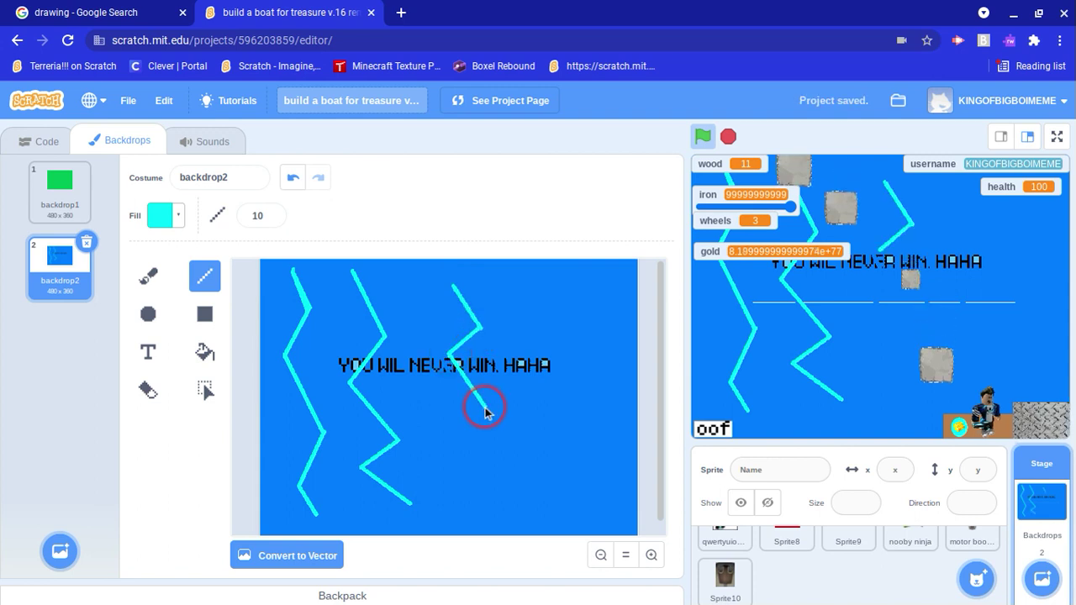
mouse_move(471, 415)
mouse_down()
mouse_move(427, 440)
mouse_move(448, 447)
mouse_move(479, 501)
mouse_up()
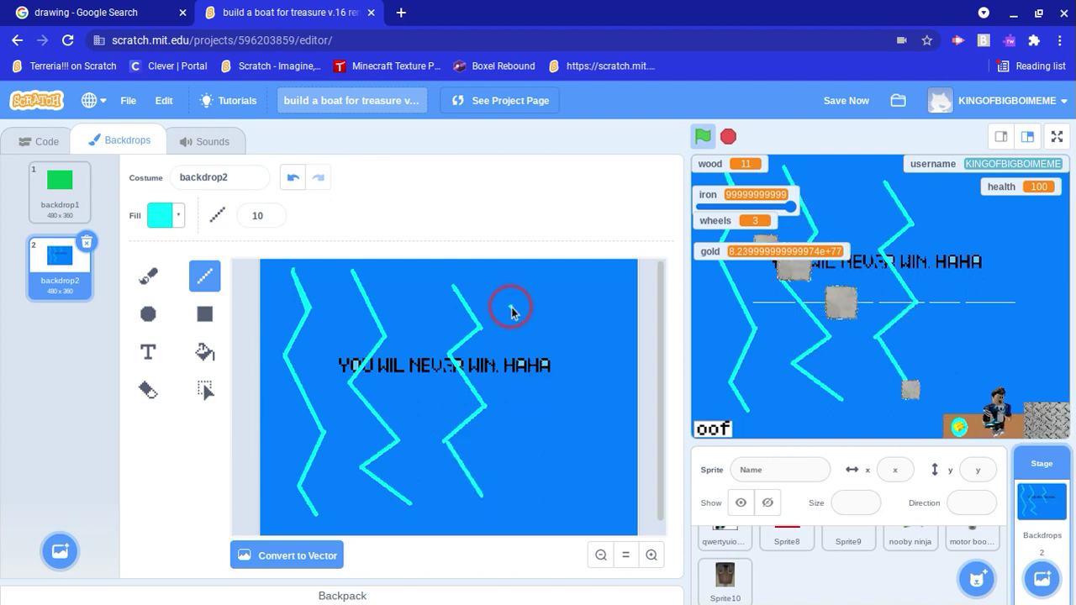
drag(507, 304, 553, 373)
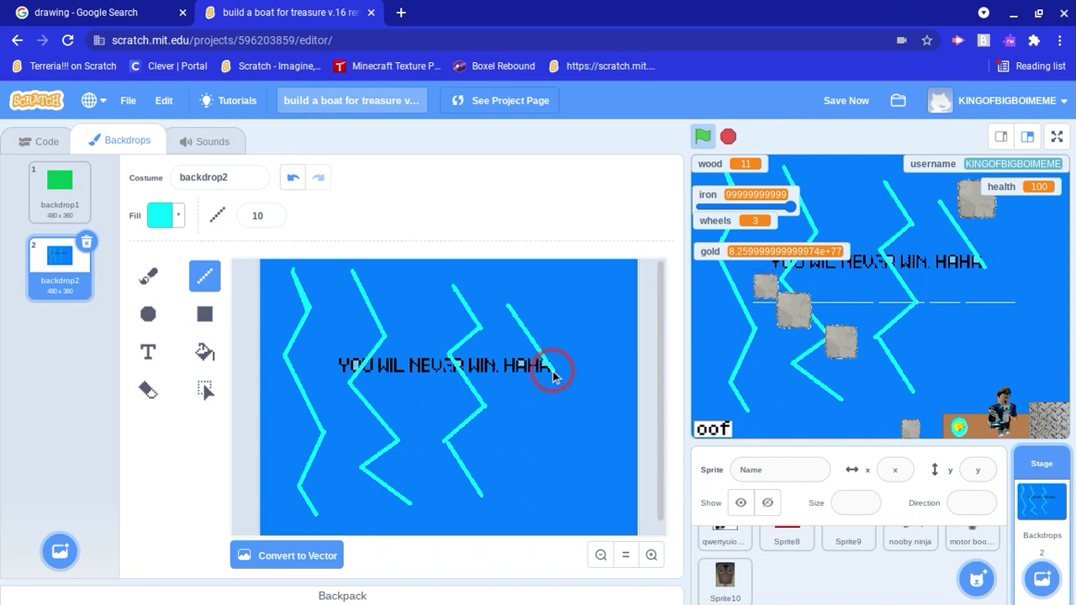
drag(510, 411, 504, 500)
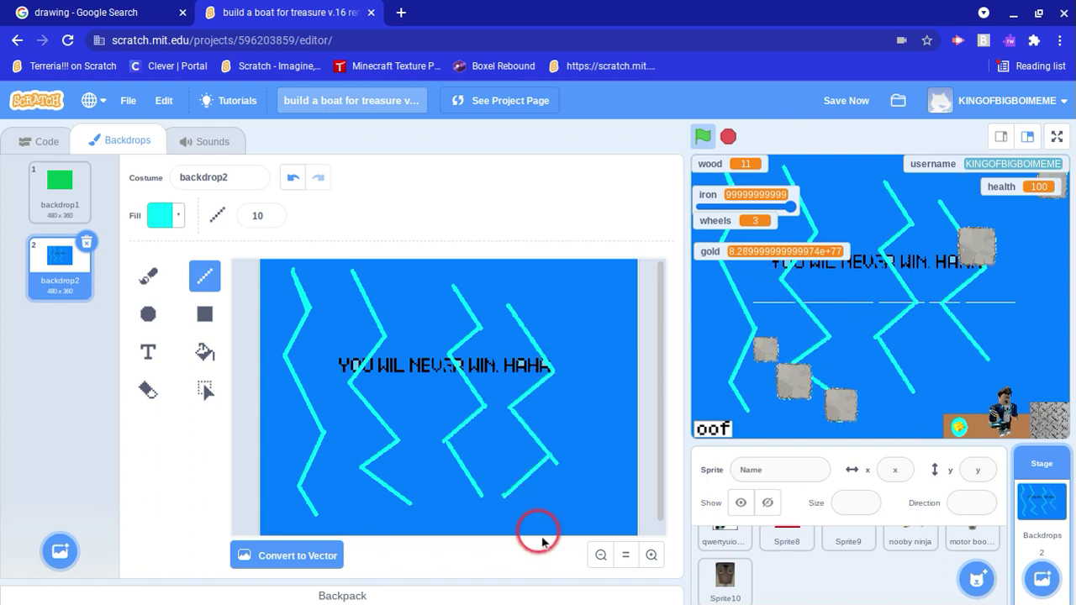
mouse_move(542, 542)
mouse_down()
mouse_move(480, 495)
mouse_move(459, 523)
mouse_up()
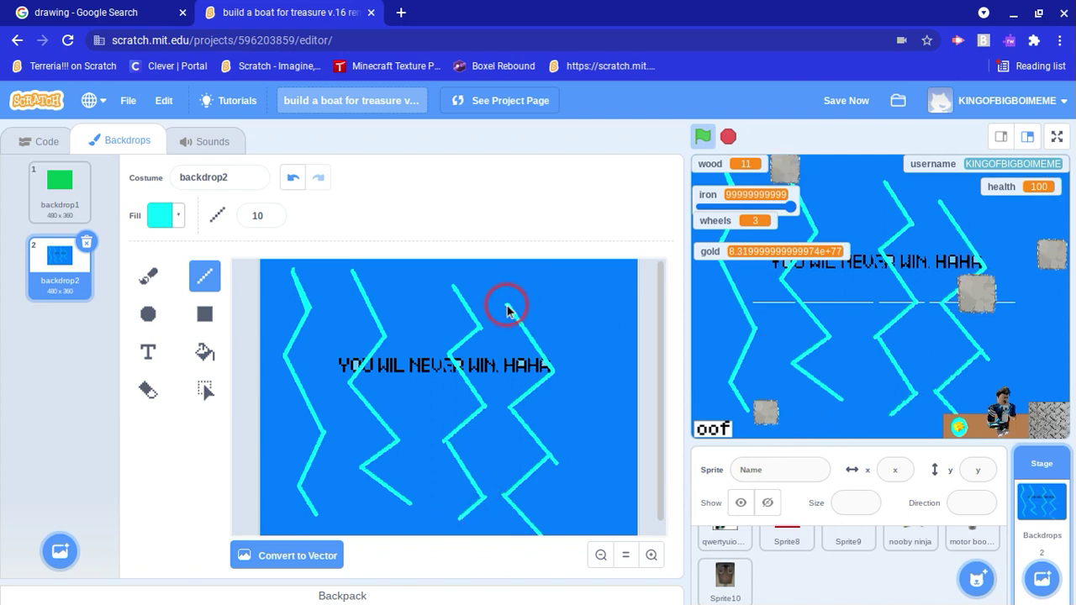
drag(531, 300, 552, 280)
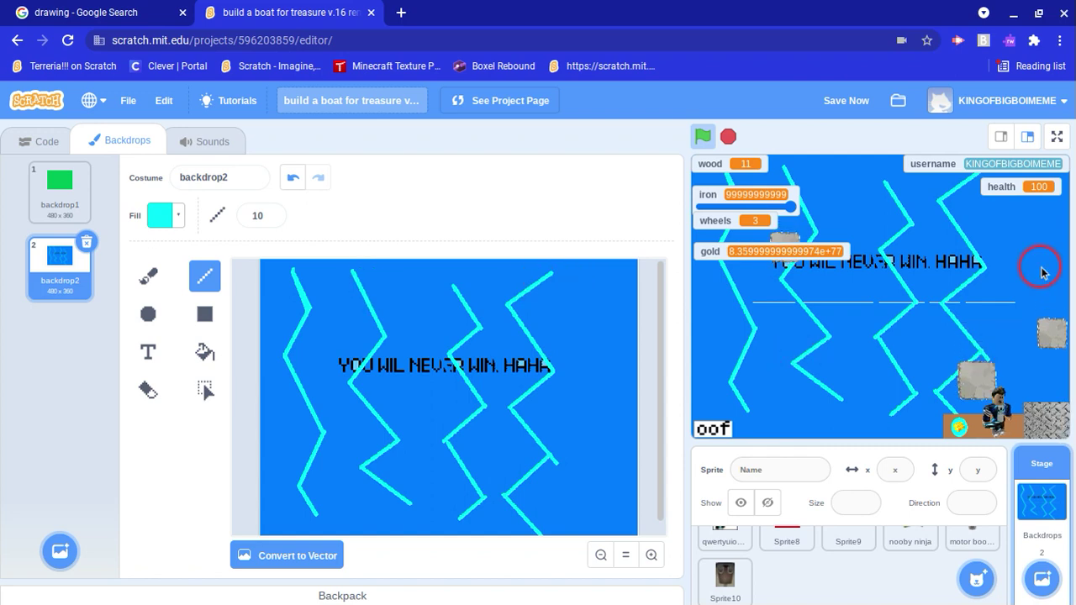
Draw a fifth vertical cyan zigzag between the end of the text and the right edge of backdrop2.
click(604, 277)
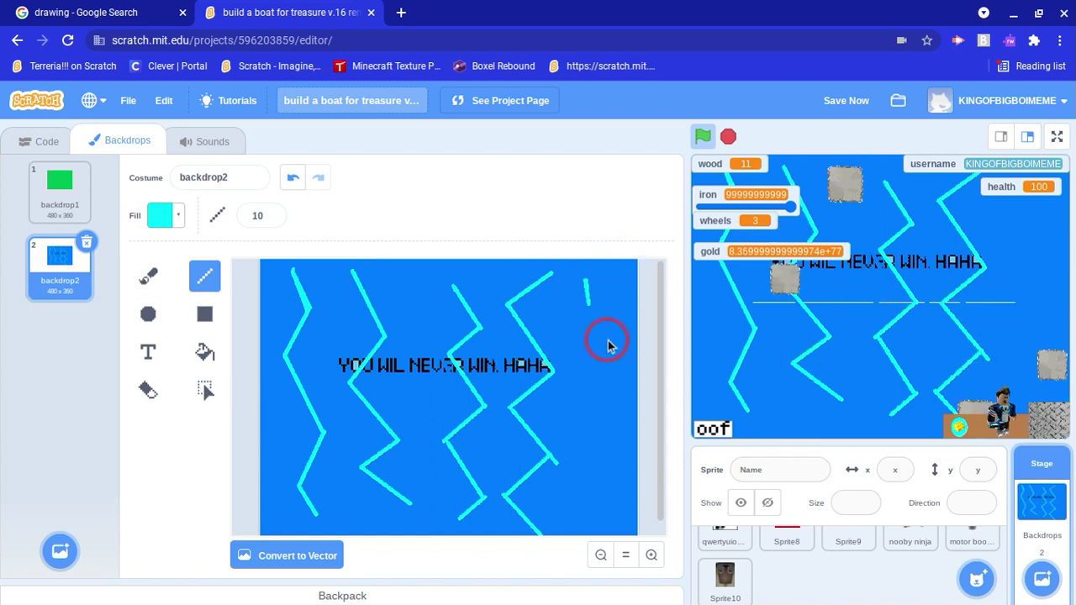
drag(615, 347, 601, 353)
drag(602, 353, 580, 447)
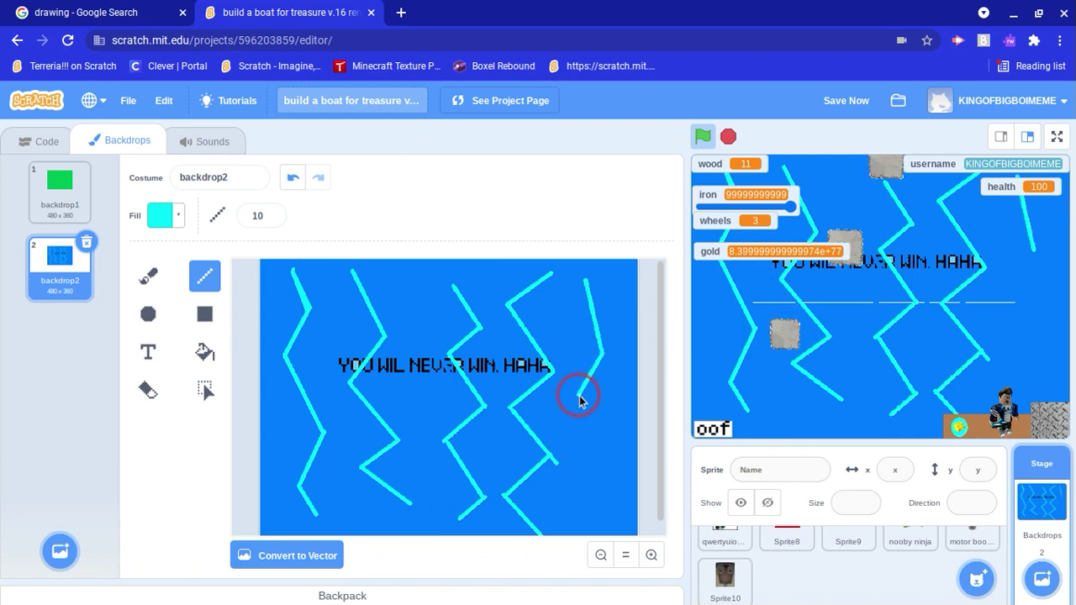
mouse_move(578, 400)
mouse_down()
mouse_move(593, 438)
mouse_move(561, 472)
mouse_move(563, 456)
mouse_move(603, 529)
mouse_up()
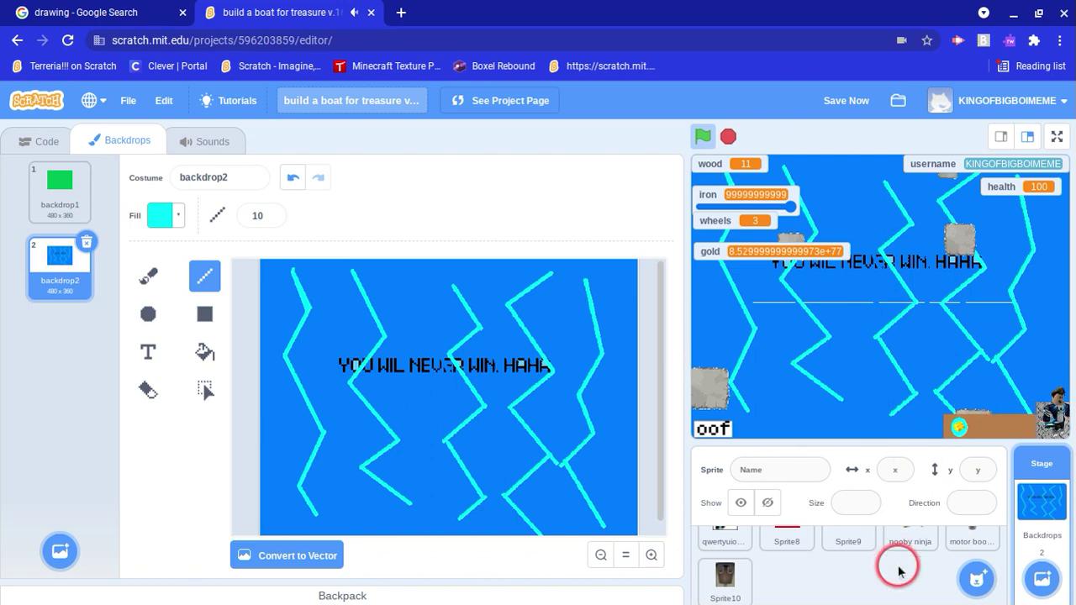
Open the costumes of the sprite "you", look through the list from the first costume and select costume 2.
scroll(785, 567, up, 2)
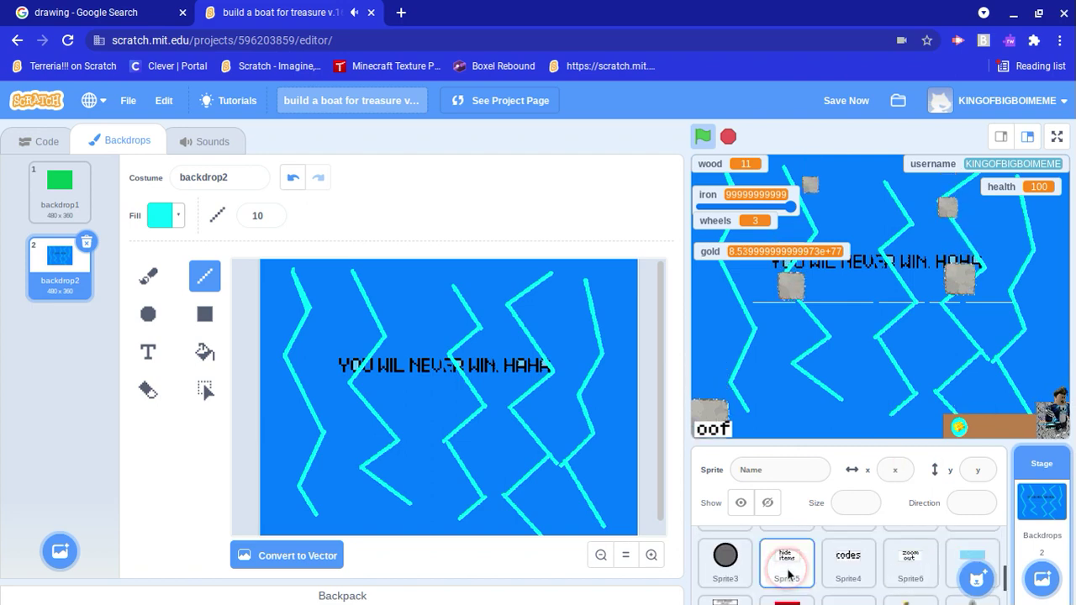
scroll(841, 563, up, 4)
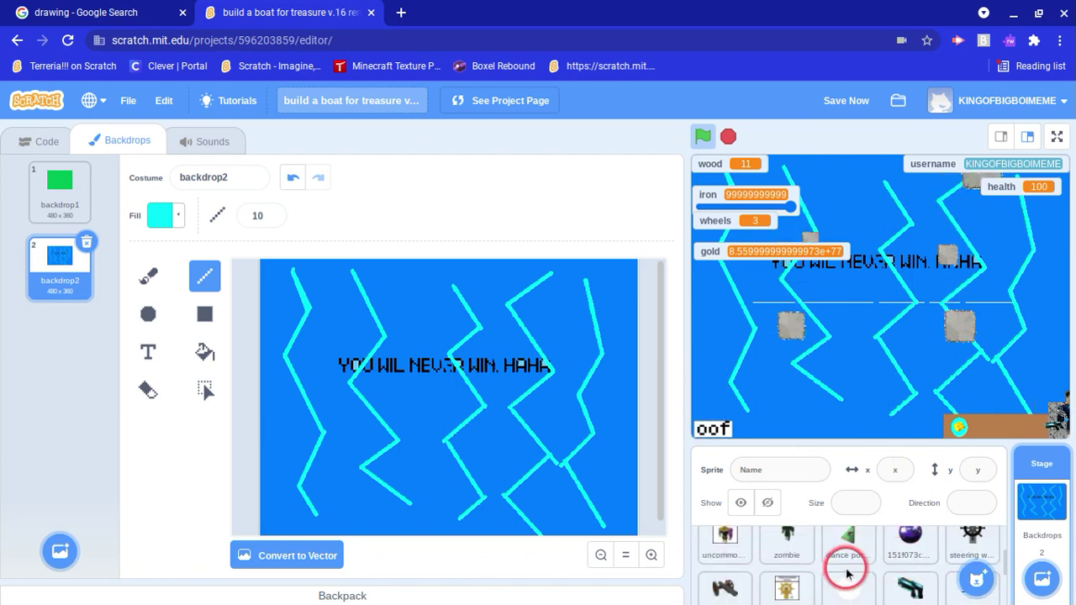
scroll(899, 567, up, 2)
scroll(848, 569, up, 3)
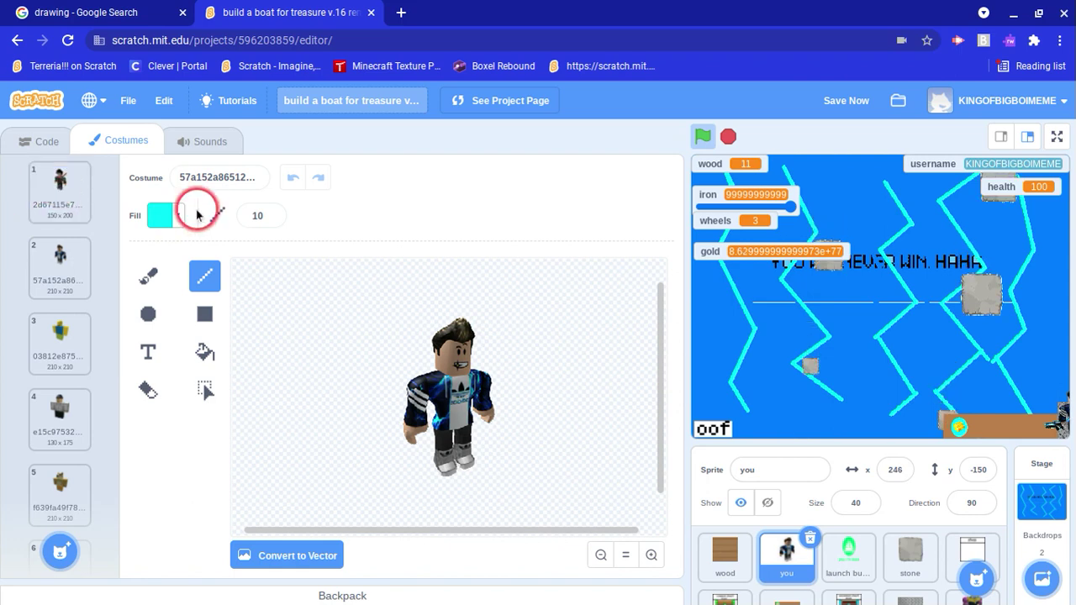
click(52, 206)
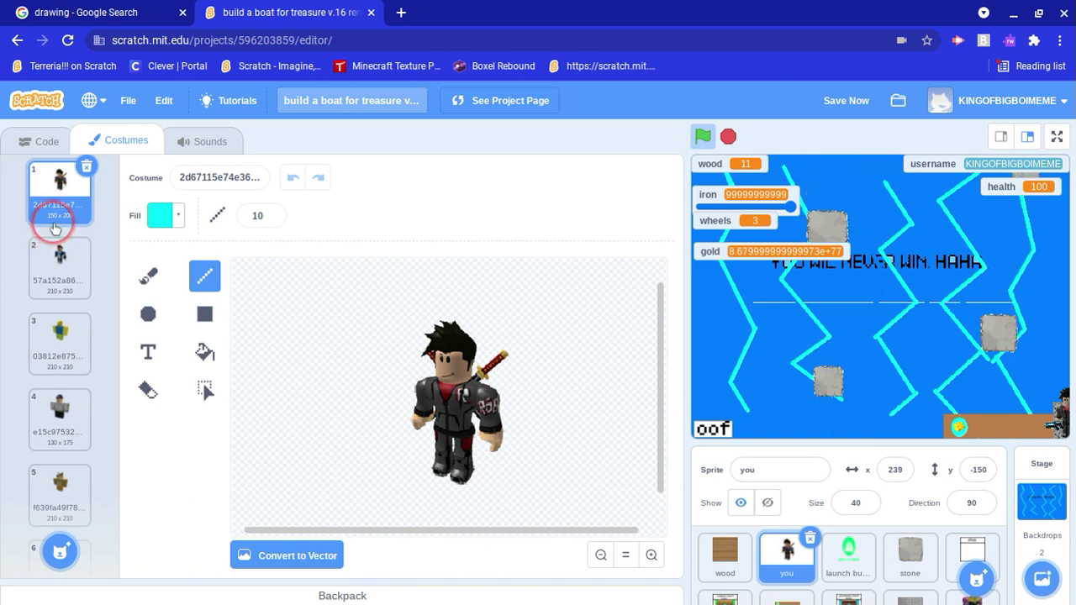
scroll(55, 408, down, 5)
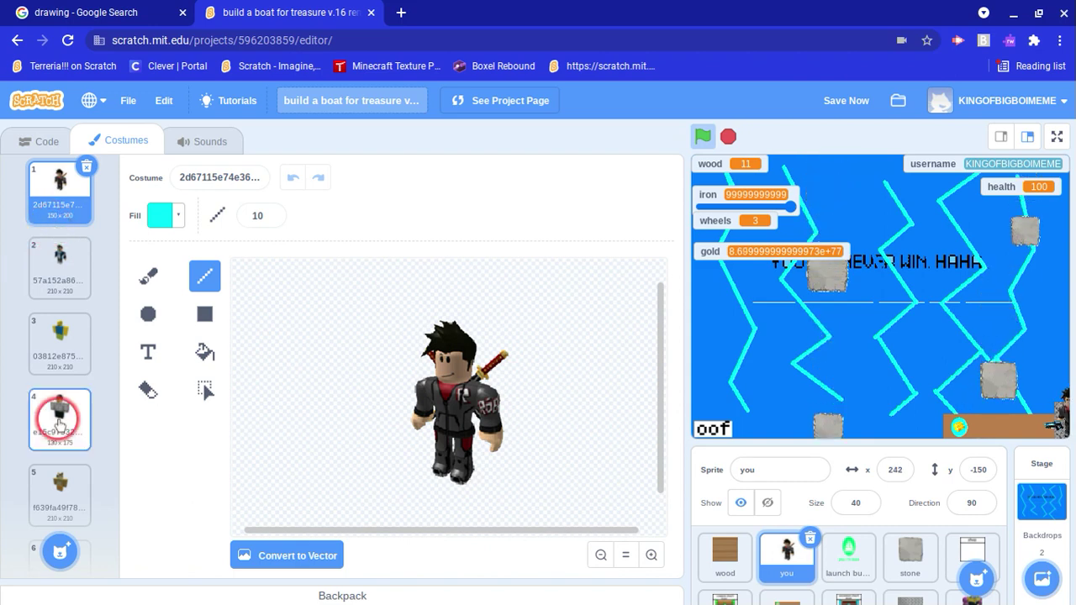
scroll(56, 403, up, 5)
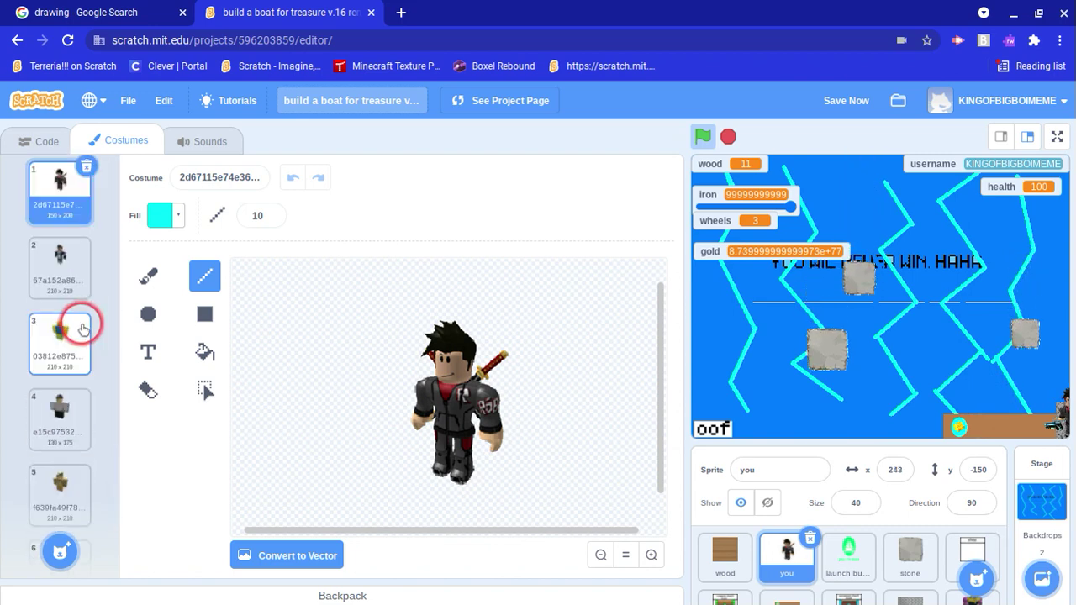
click(70, 301)
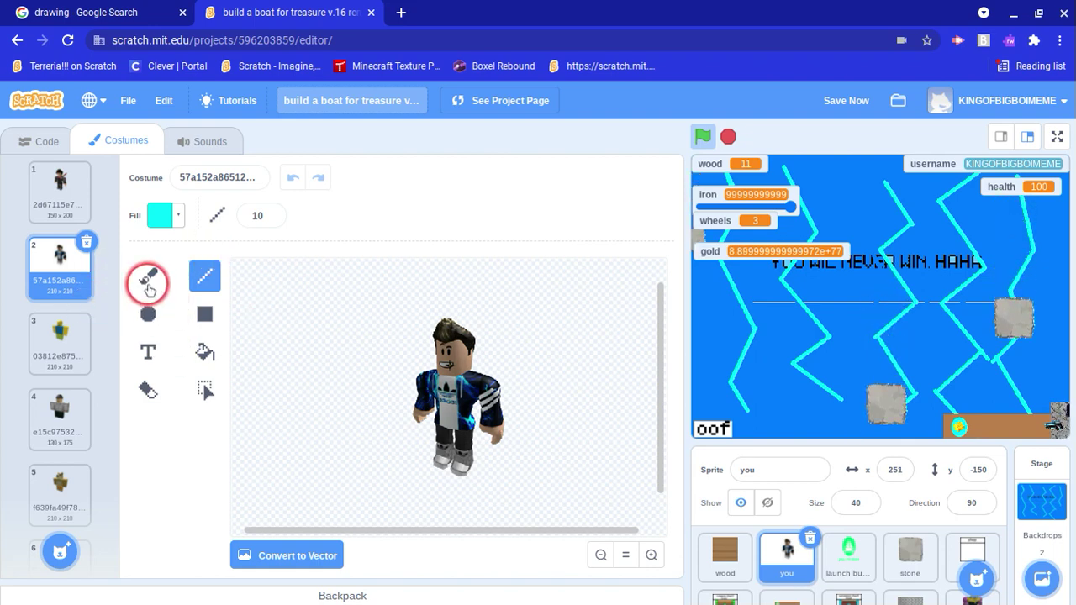
Cover the character in costume 2 with a filled white rectangle, setting the fill colour to 45 and saturation to 0.
click(204, 313)
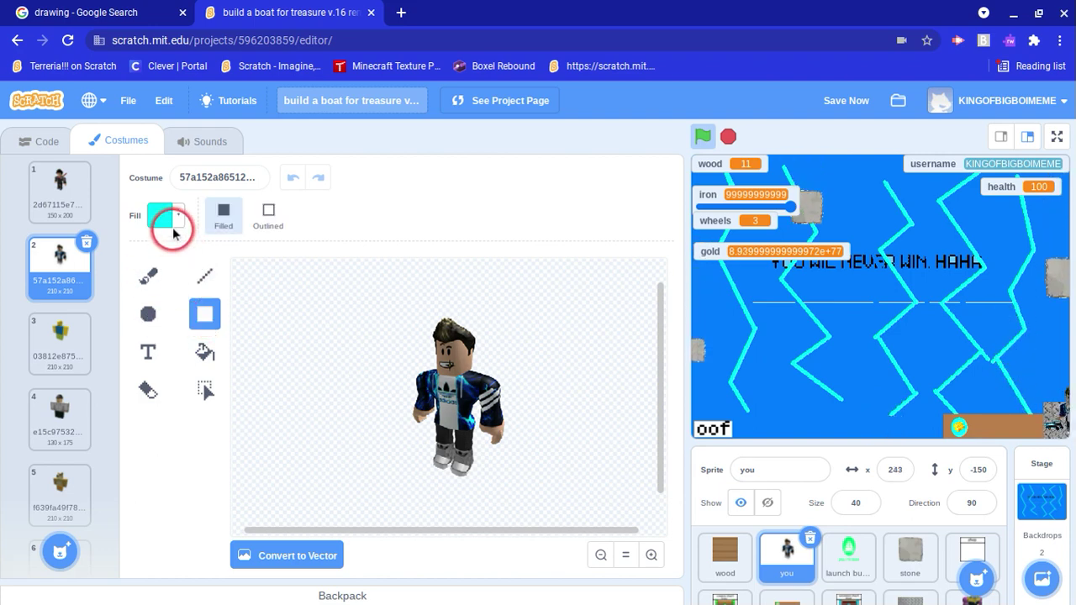
click(174, 232)
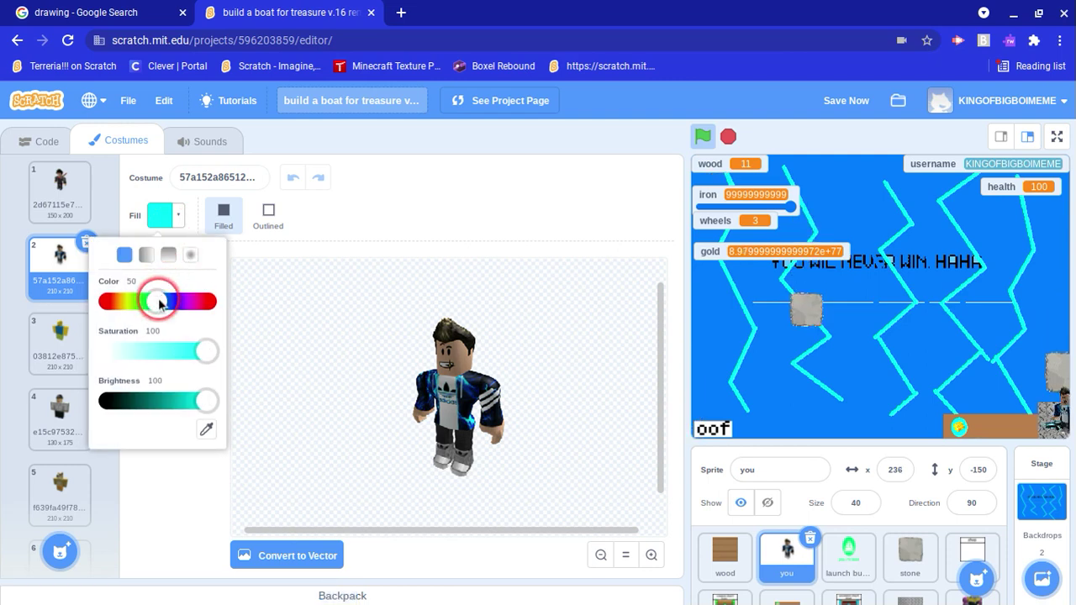
drag(159, 304, 155, 303)
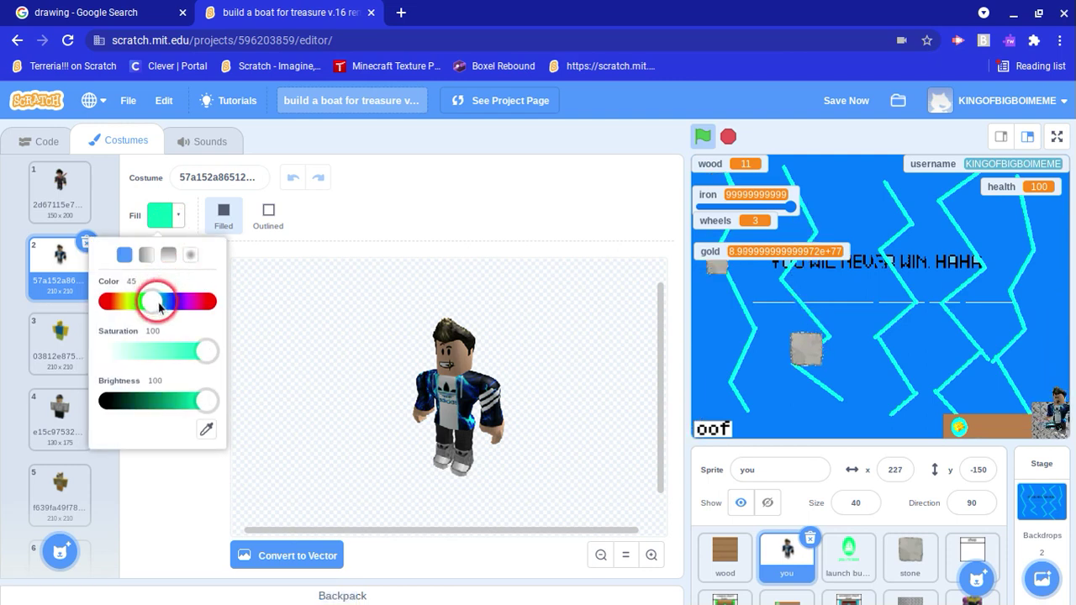
click(177, 340)
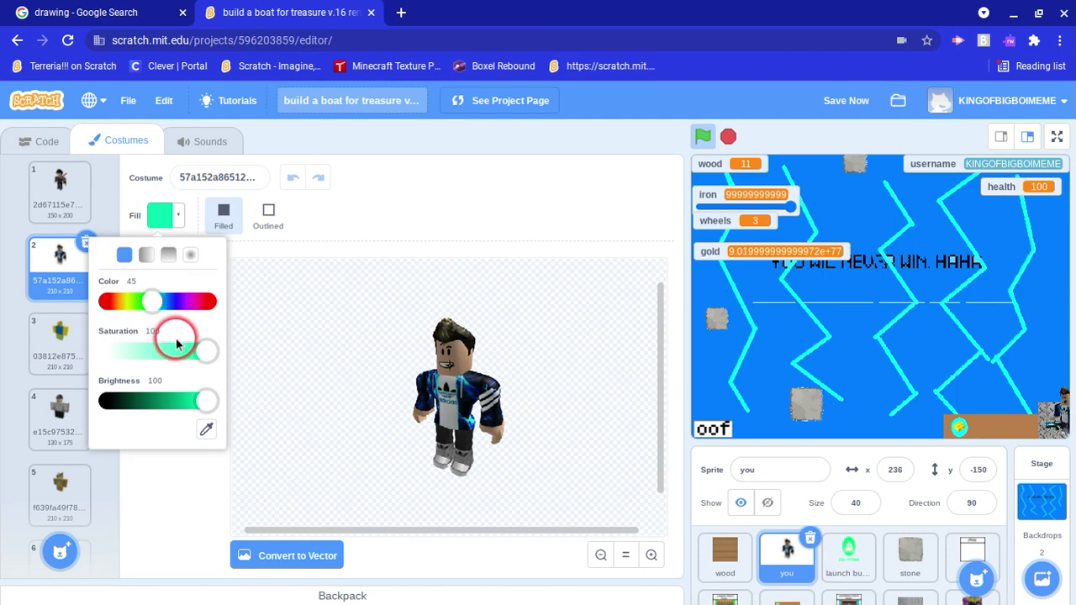
drag(194, 347, 104, 344)
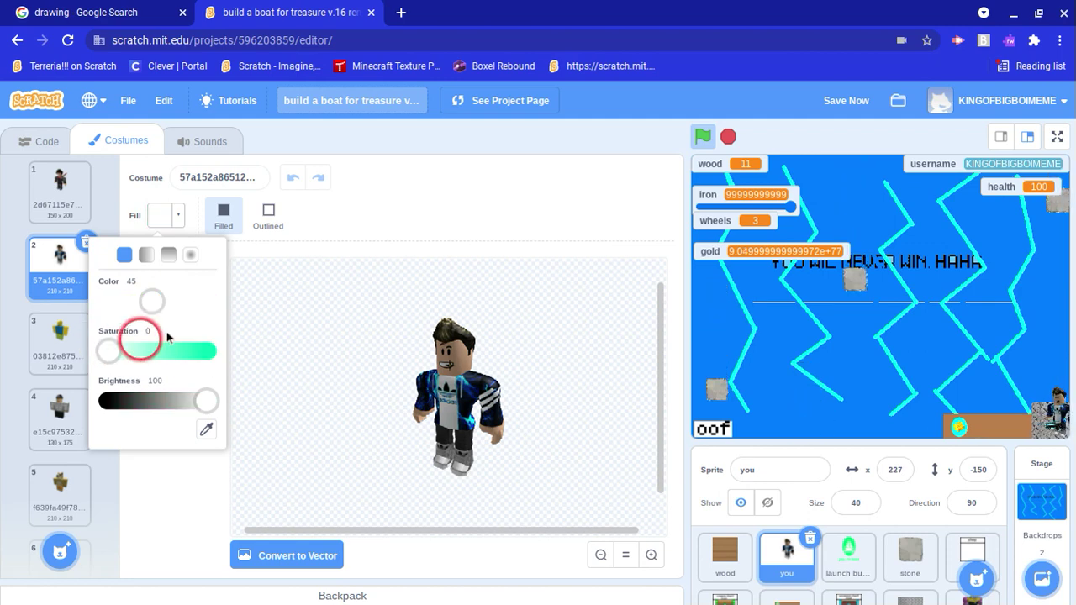
drag(403, 367, 517, 502)
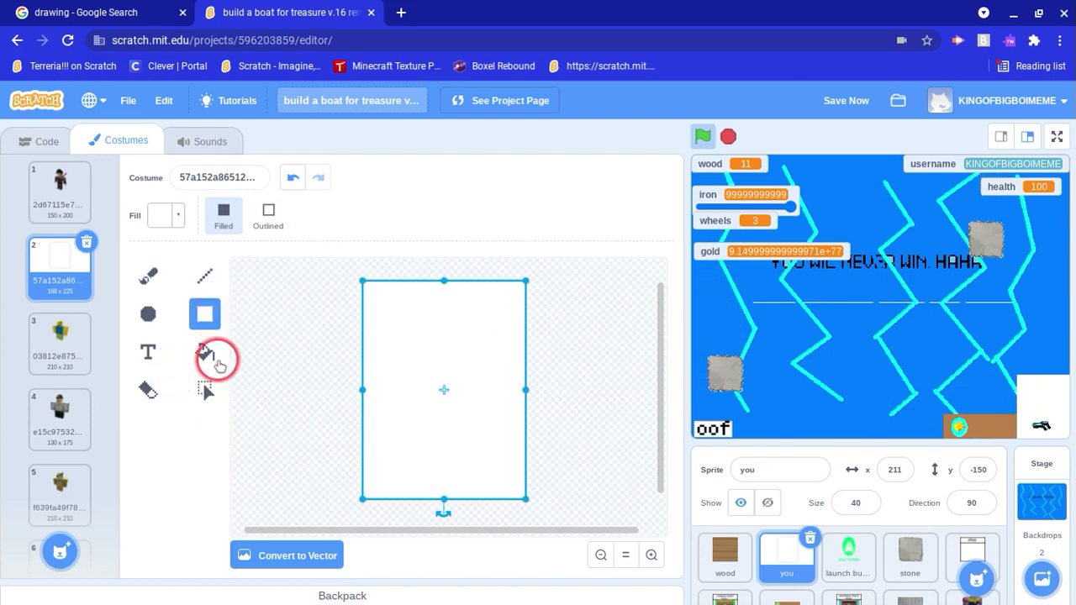
click(209, 353)
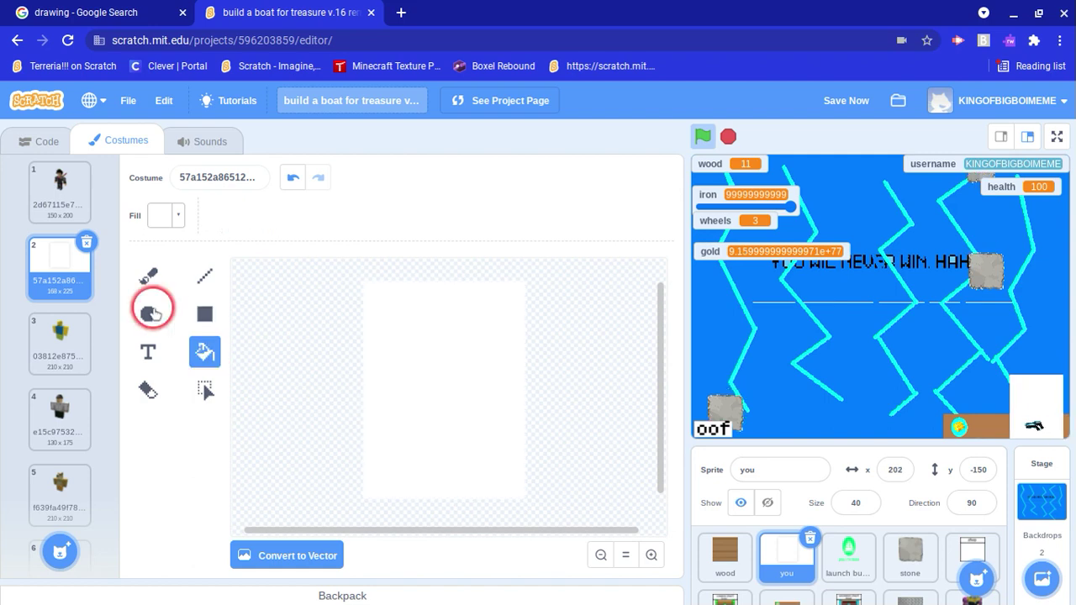
click(150, 351)
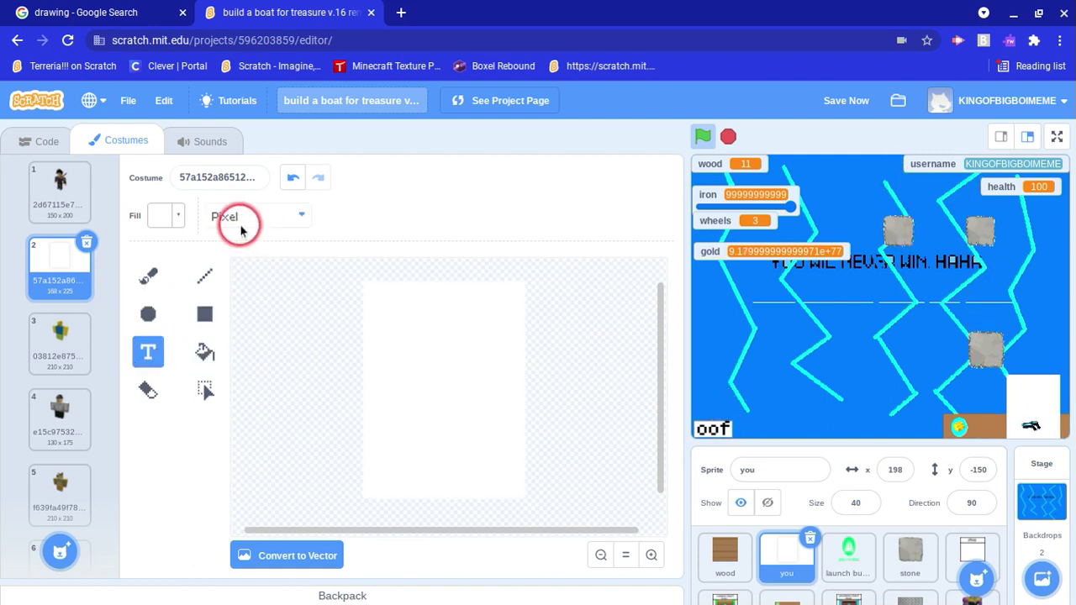
click(412, 315)
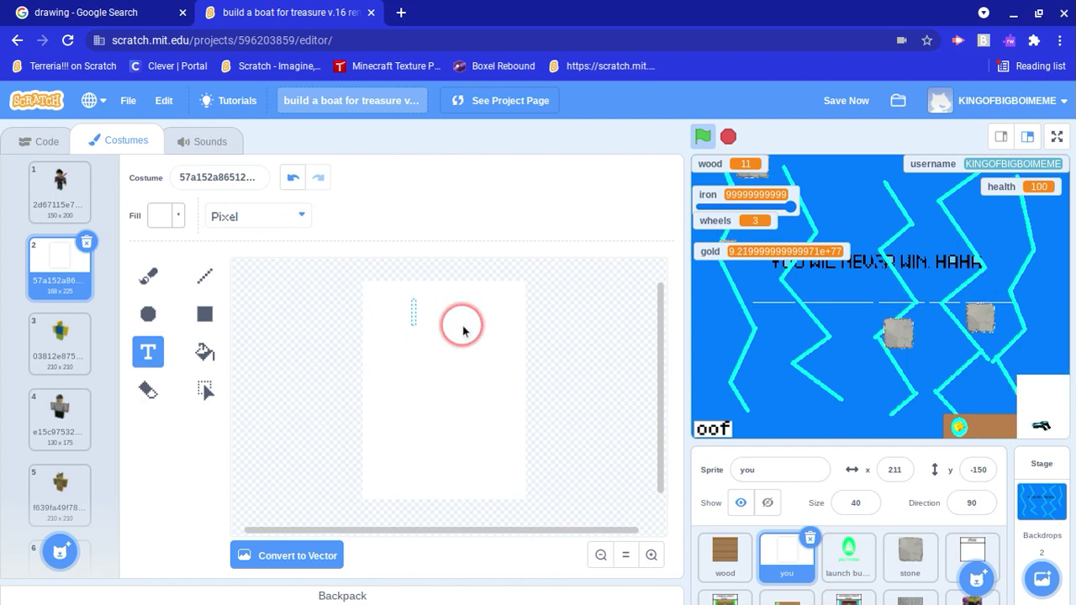
text(o)
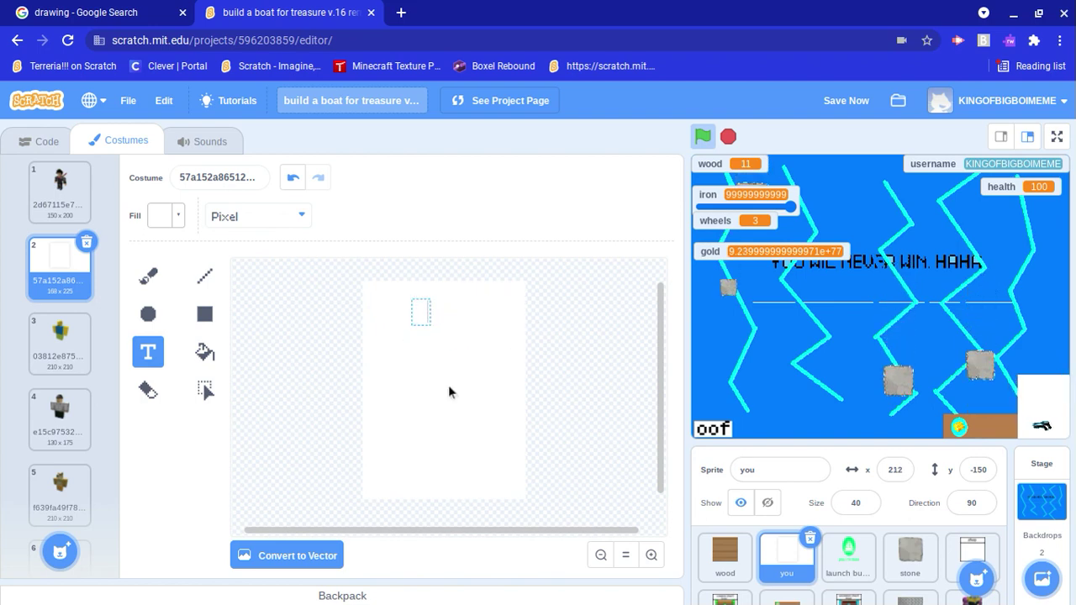
click(449, 391)
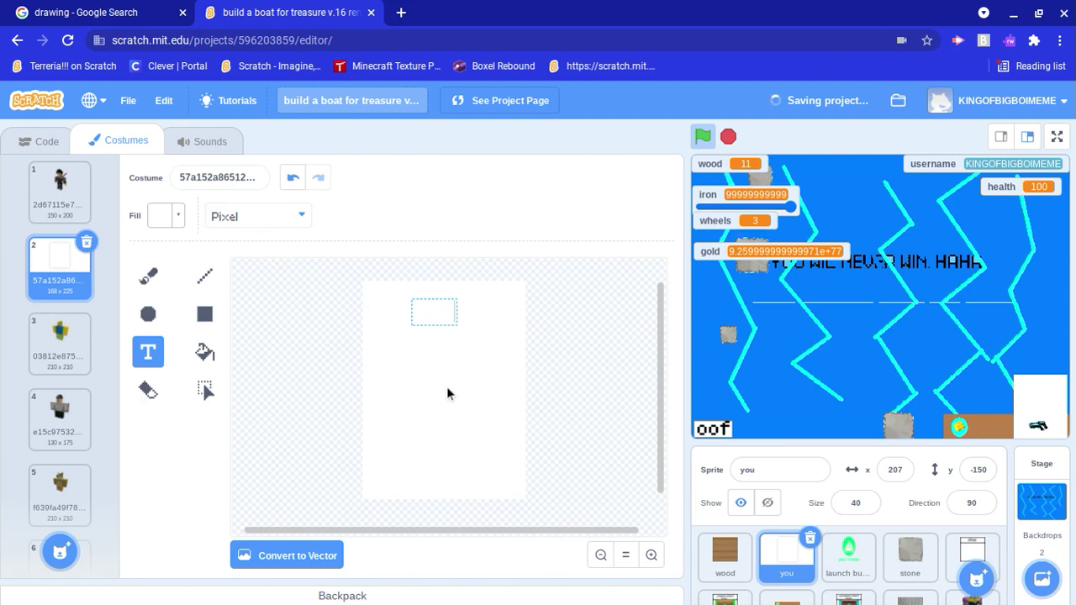
text(o)
click(446, 387)
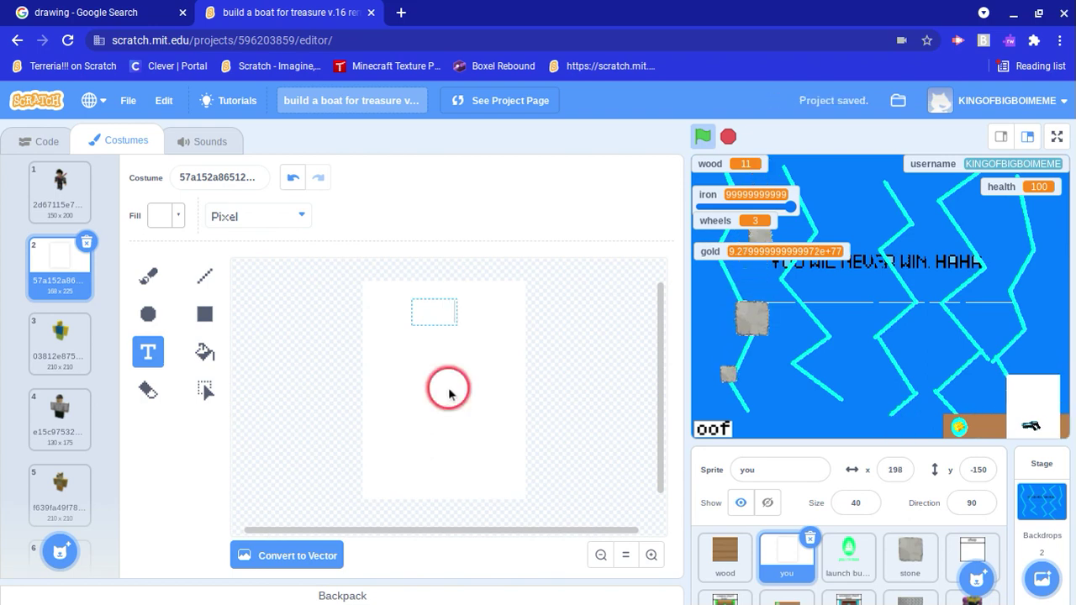
click(462, 395)
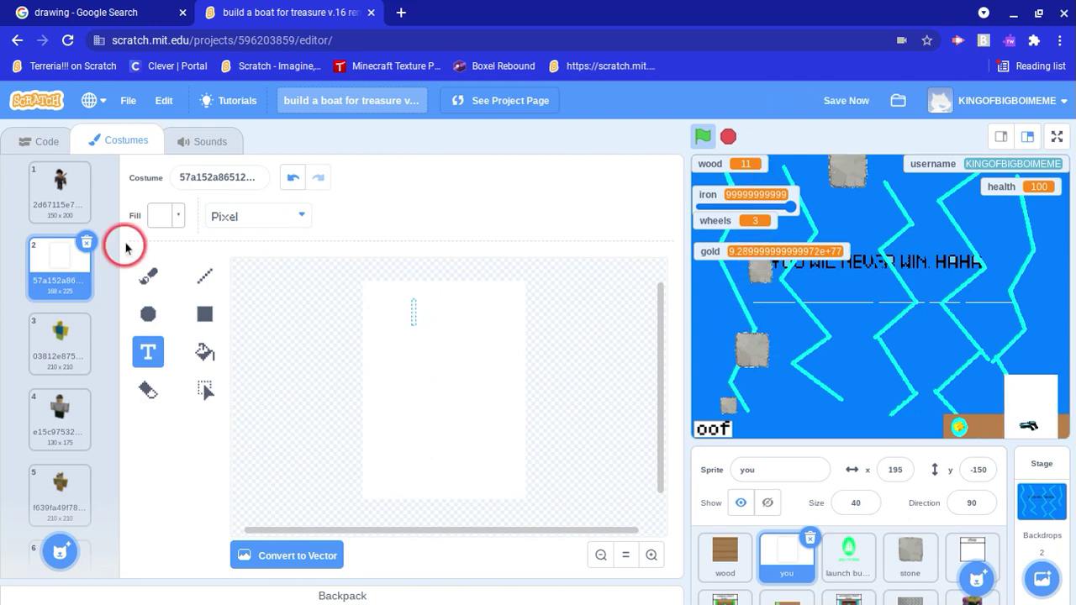
Write "use a code to get a skin" in black Pixel text near the upper edge of the white rectangle, with the fill brightness at 0.
click(168, 215)
drag(200, 371, 94, 370)
click(410, 360)
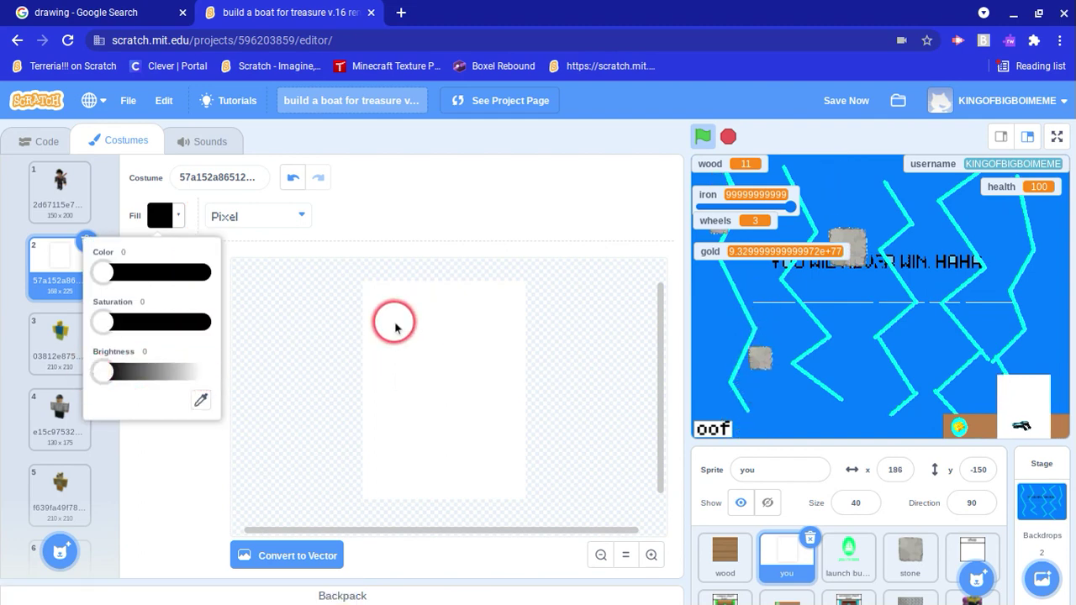
click(394, 318)
text(us)
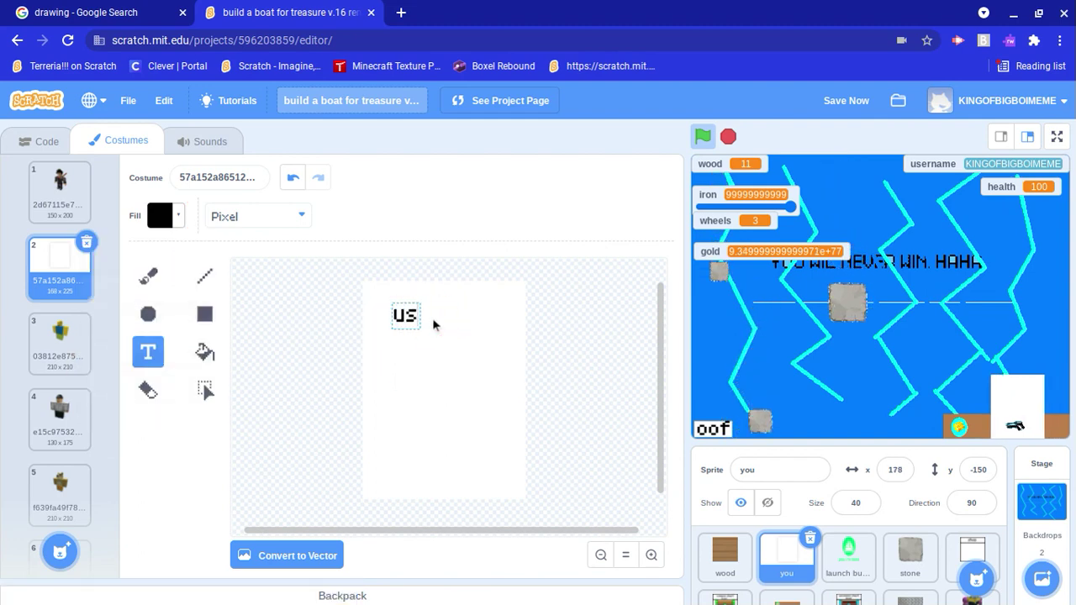
text(e a co)
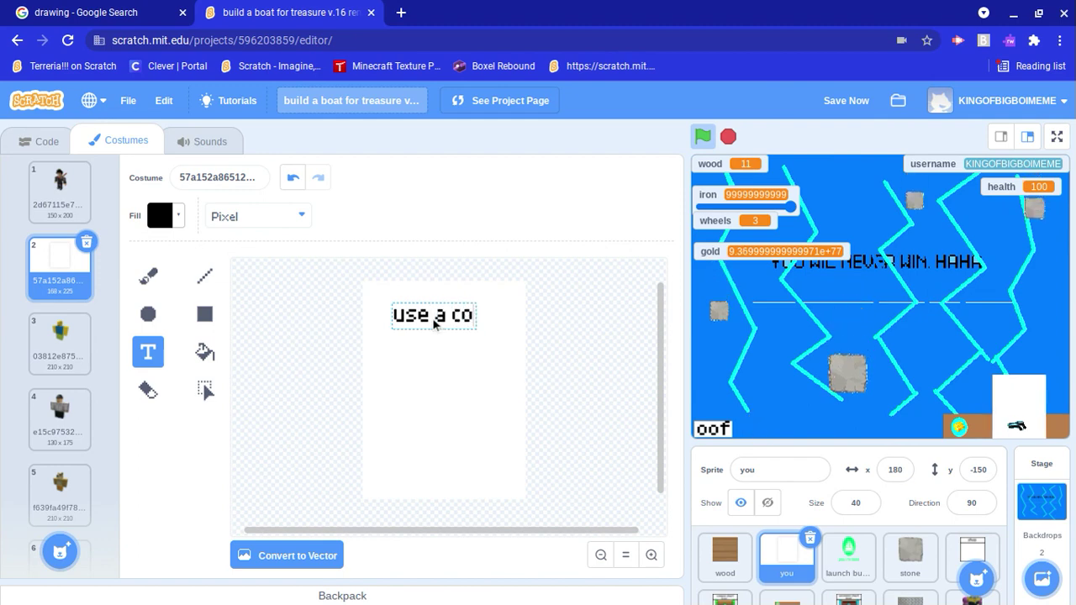
text(de t)
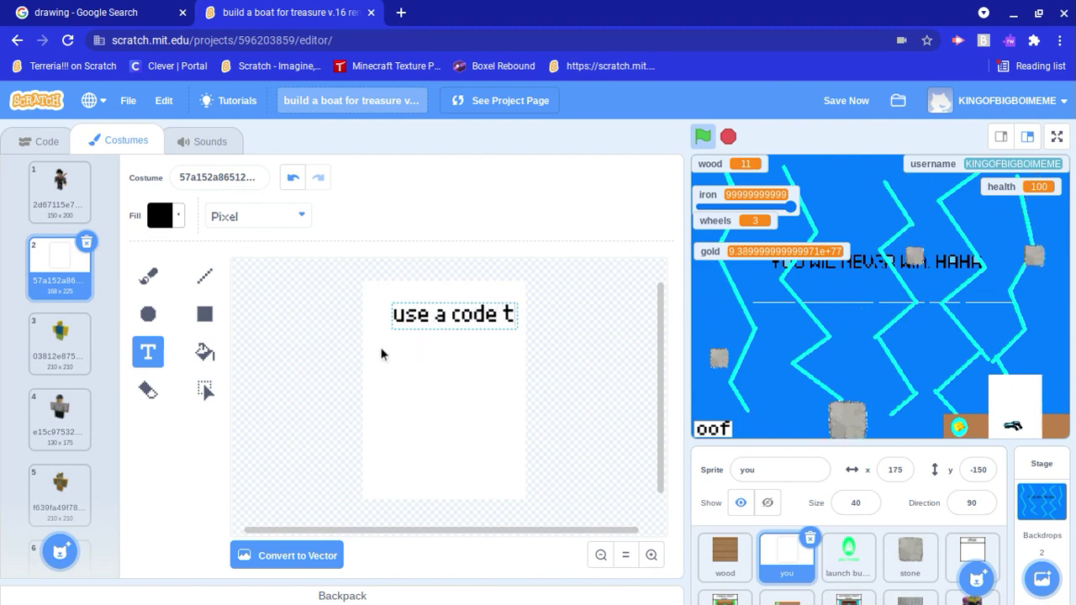
text(o get a skin)
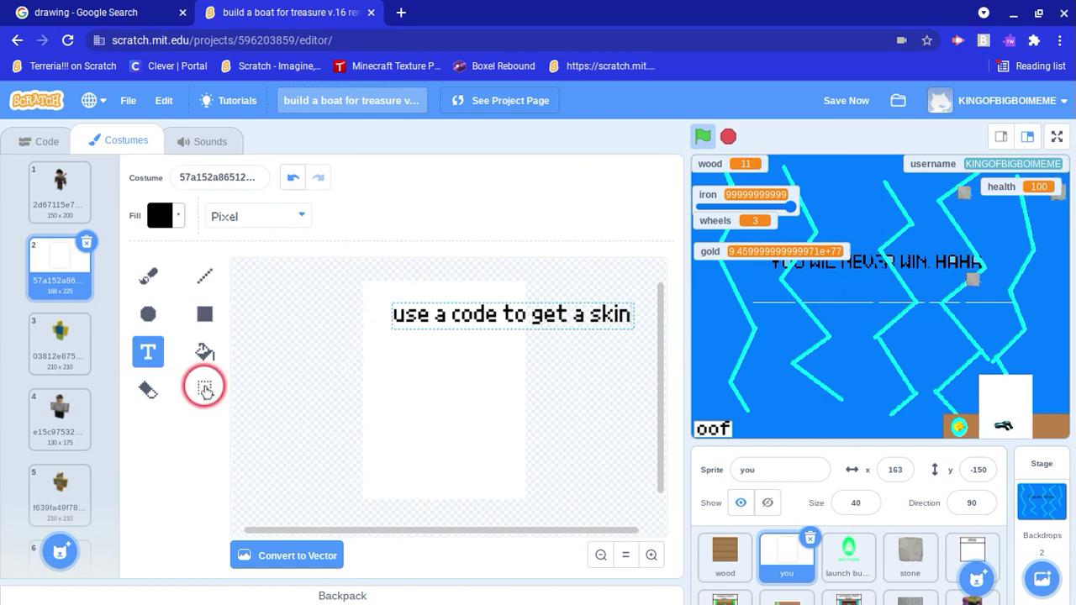
Select the text, move it down onto the white rectangle and reshape it narrower and taller to fit the rectangle's width.
click(372, 299)
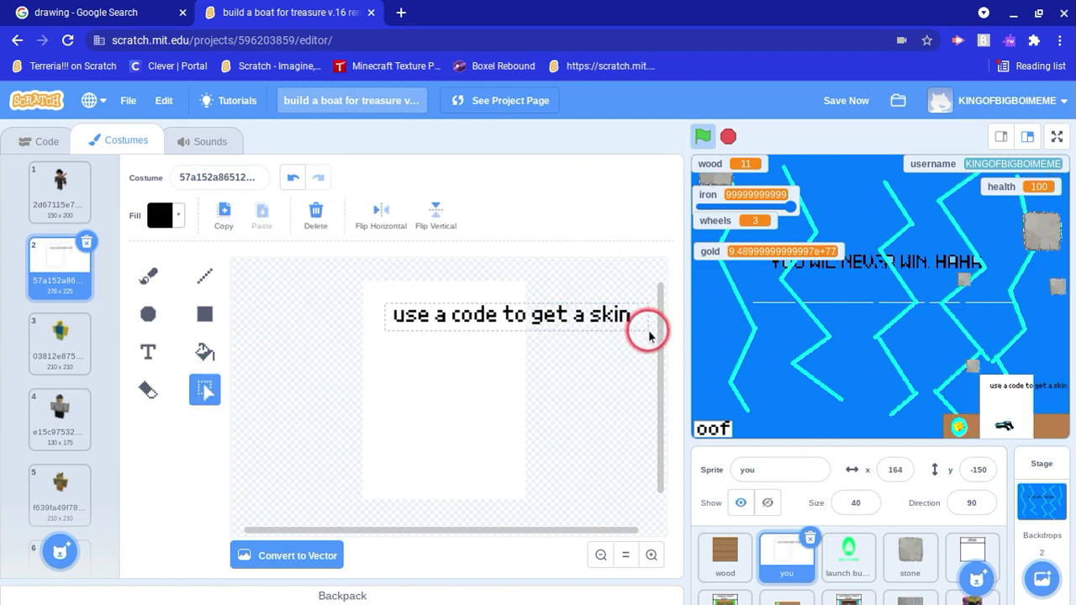
drag(576, 317, 495, 345)
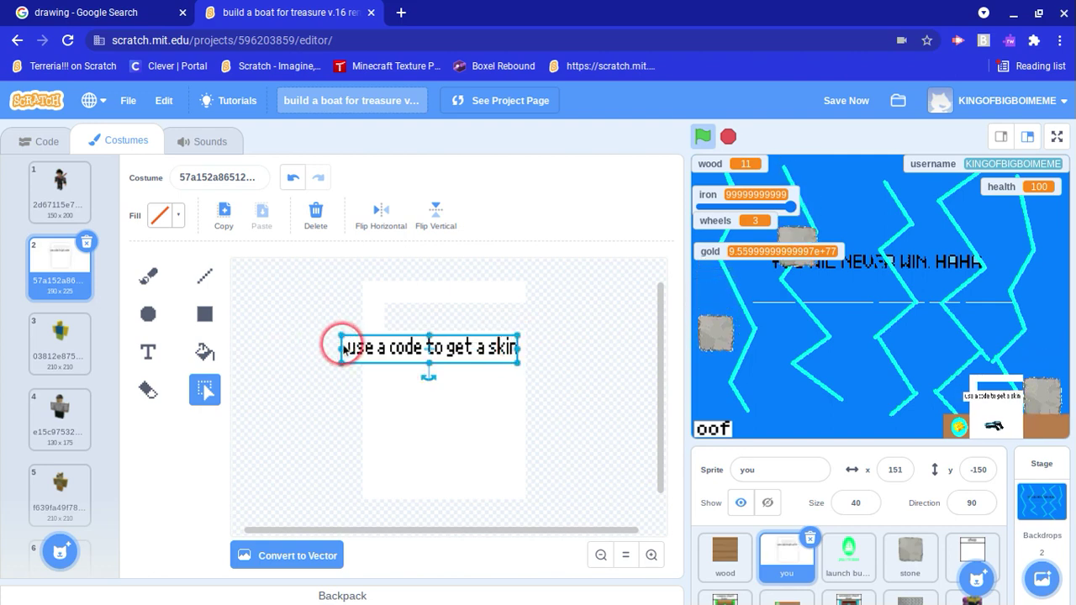
drag(341, 347, 527, 361)
click(382, 354)
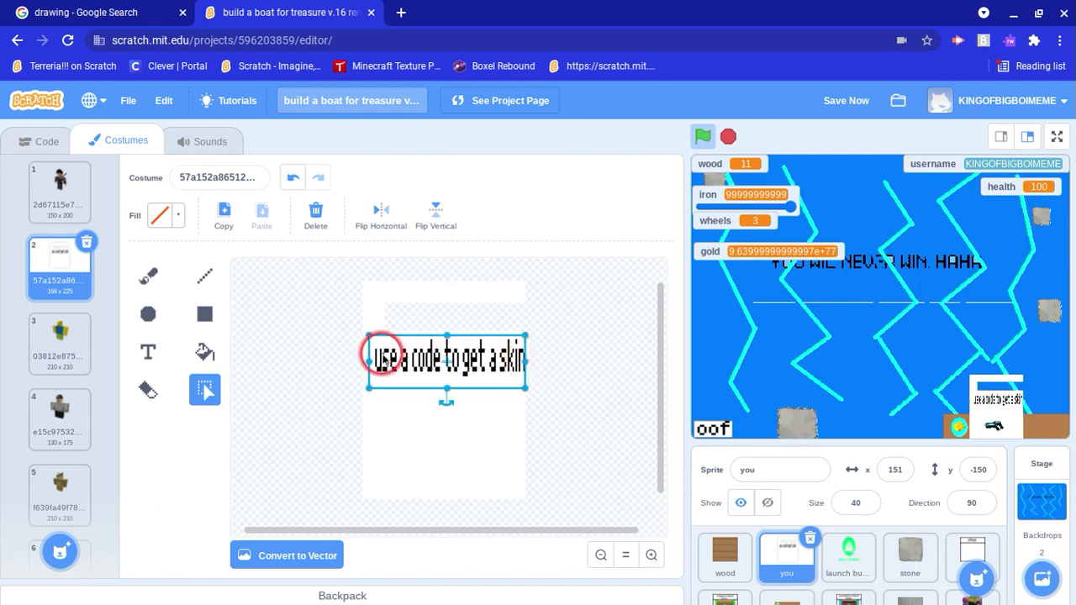
drag(370, 361, 367, 361)
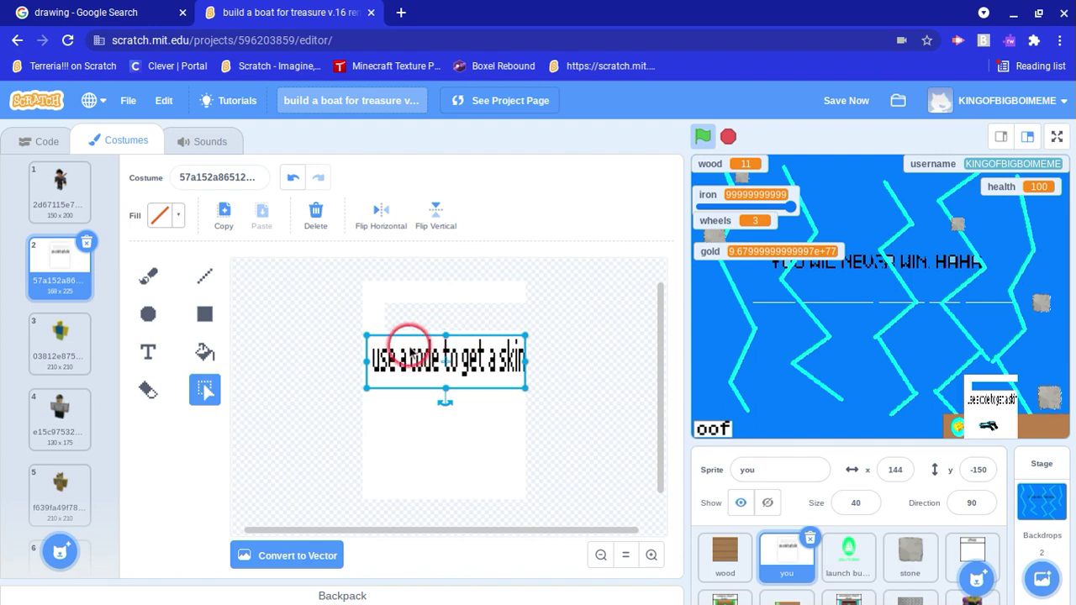
Move the text off the white rectangle to an empty area below and to its left.
click(418, 353)
drag(418, 353, 269, 336)
drag(168, 347, 168, 347)
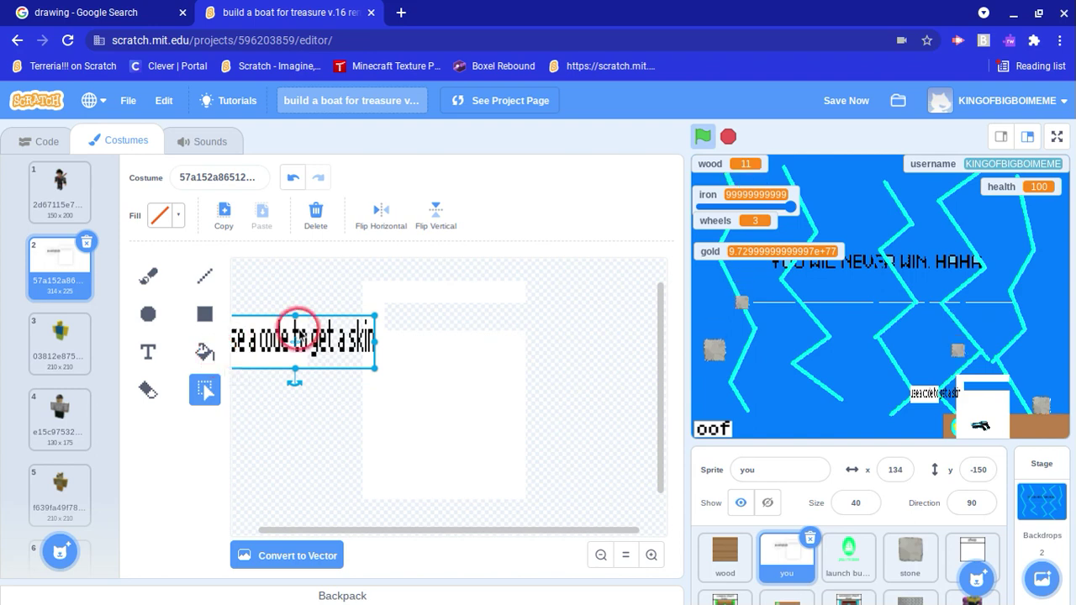
click(597, 556)
drag(360, 363, 377, 469)
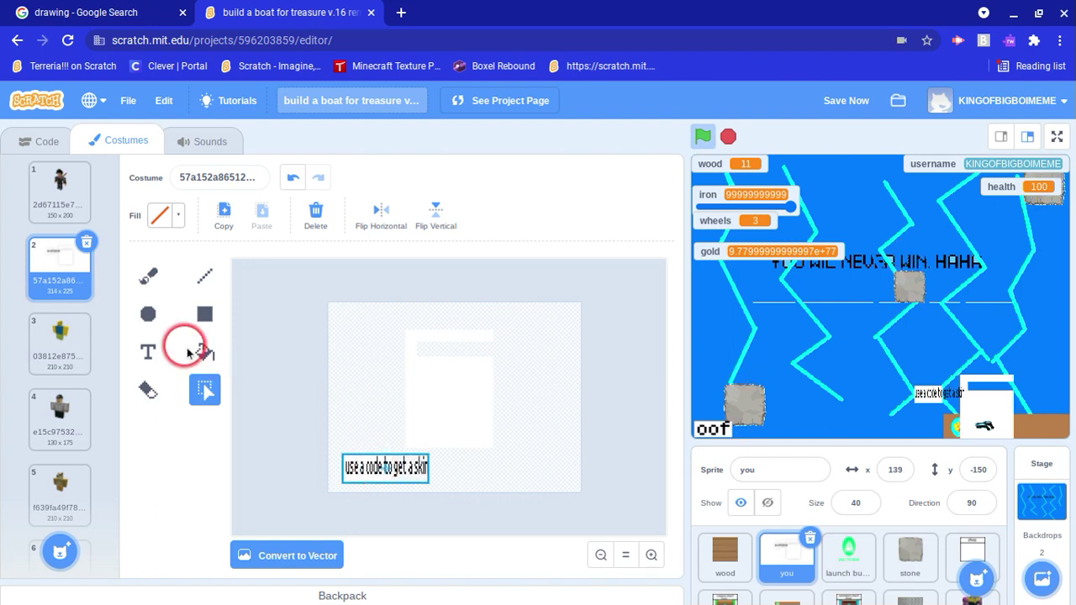
Draw a new filled white rectangle with saturation 0 over the old one to cover the gap left by the text.
click(426, 363)
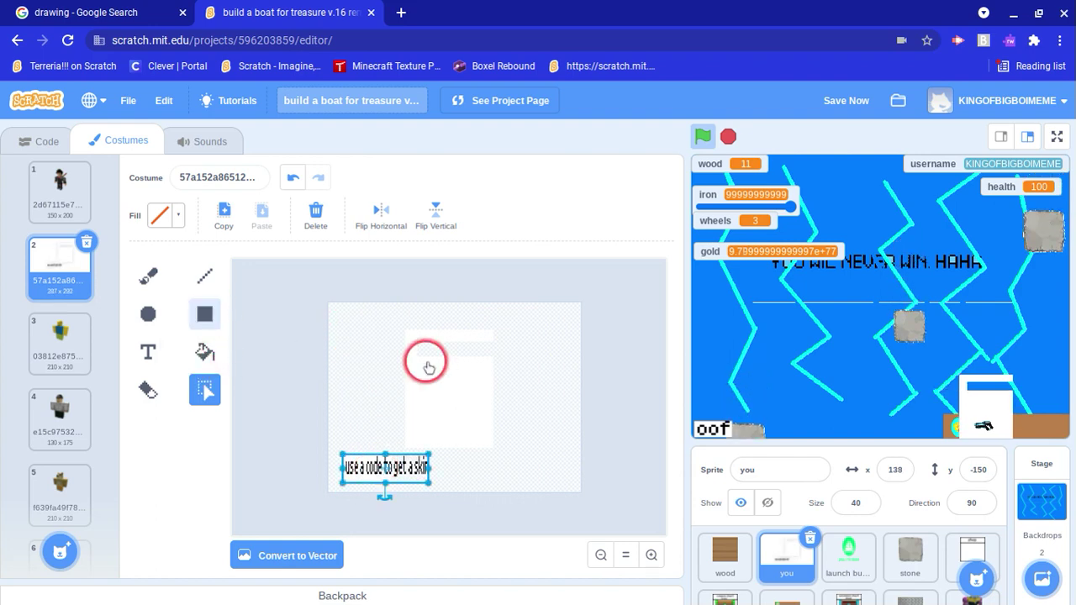
key(r)
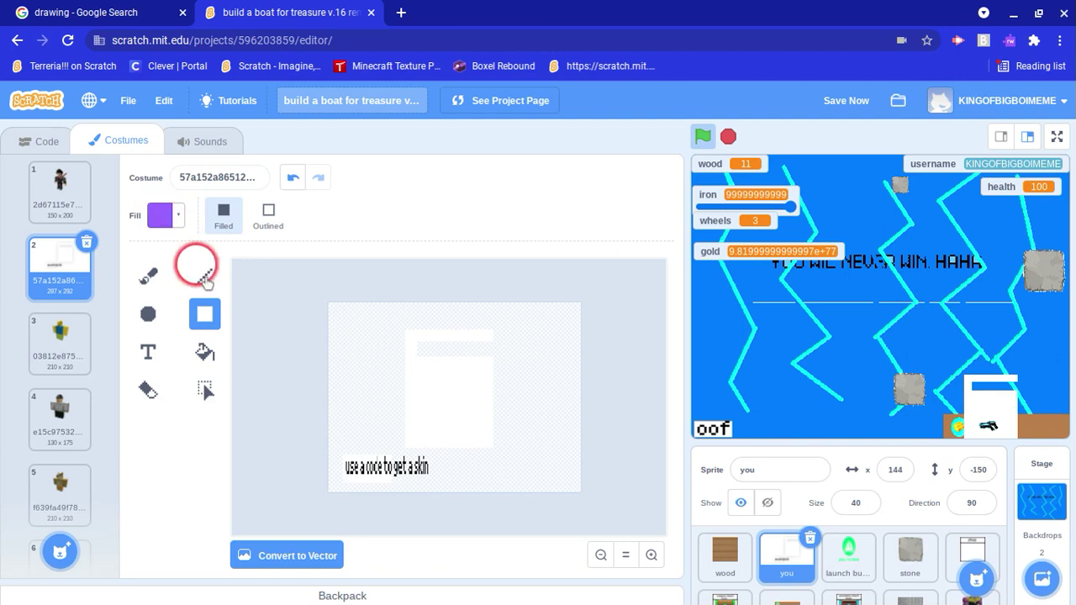
click(160, 216)
drag(204, 351, 94, 348)
mouse_move(182, 298)
mouse_down()
mouse_move(421, 348)
mouse_move(414, 337)
mouse_move(516, 454)
mouse_move(495, 452)
mouse_up()
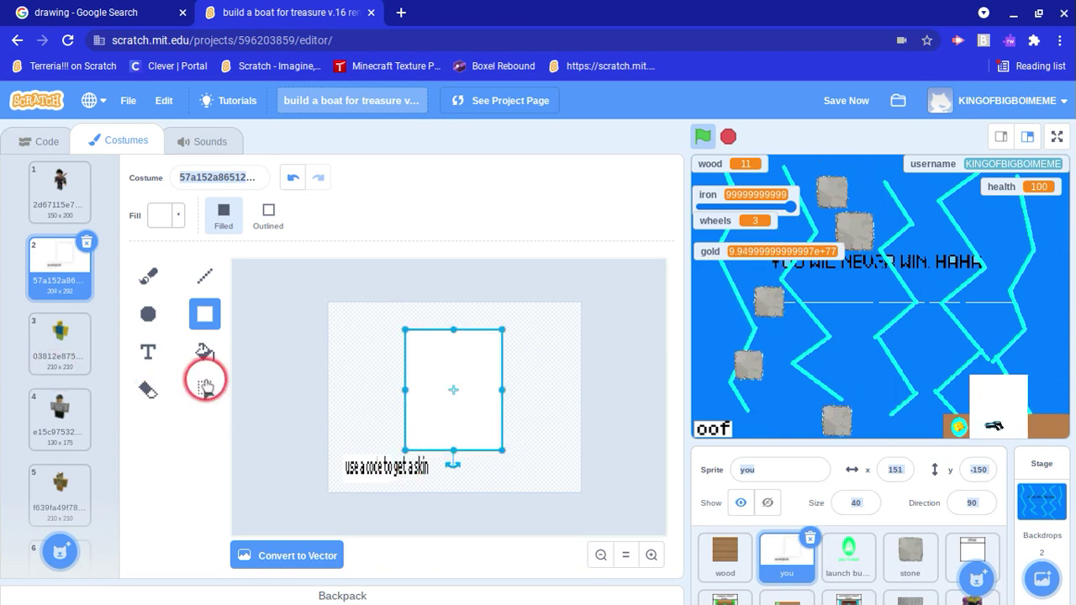
Select the text "use a code to get a skin" and move it onto the upper part of the white rectangle.
click(204, 387)
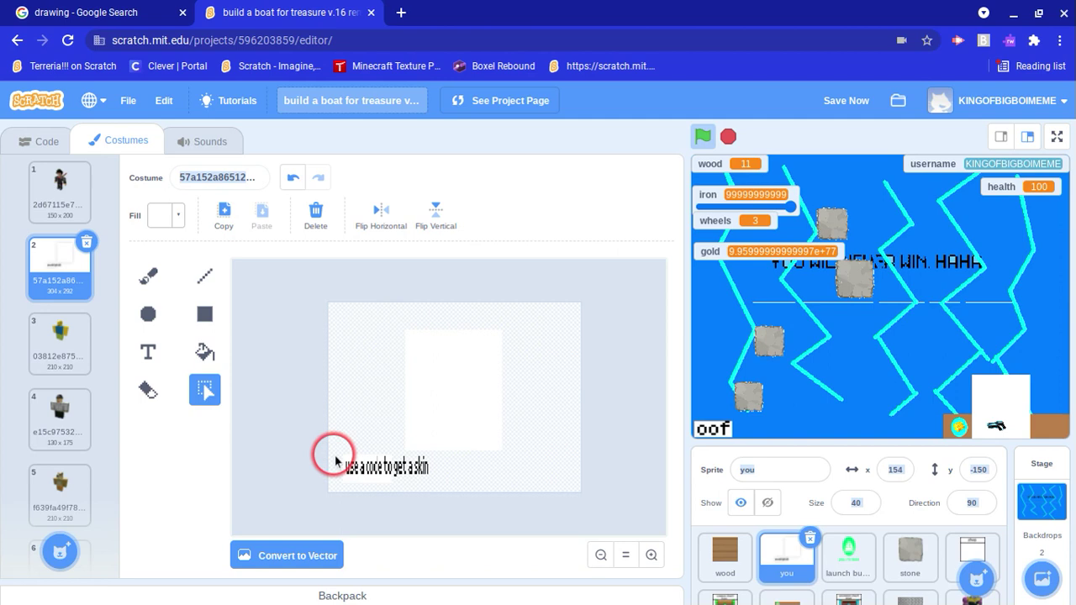
drag(335, 461, 477, 368)
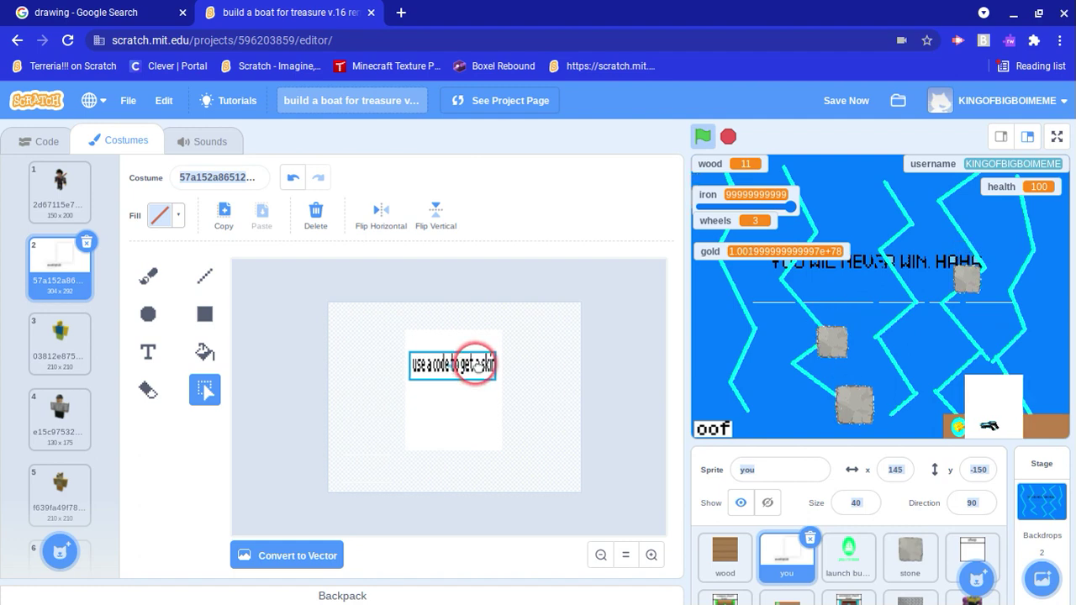